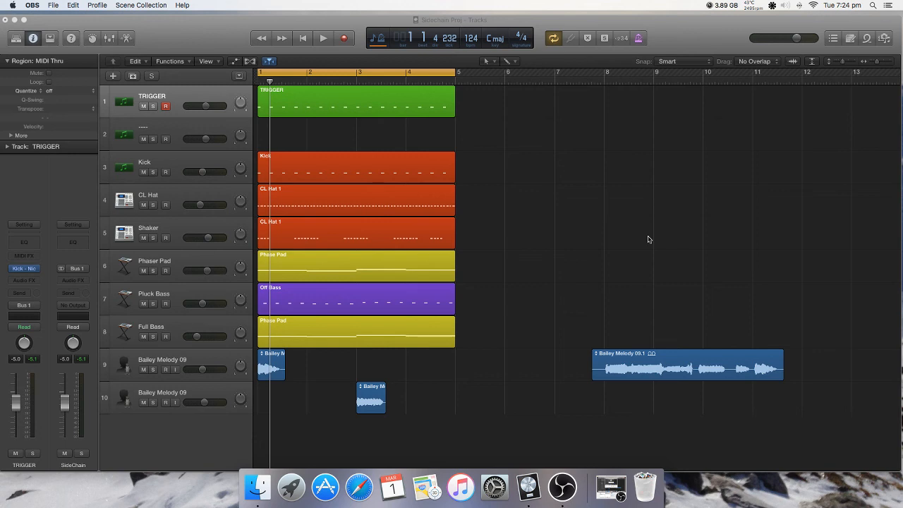
Step: Switch to Logic Pro X and examine the spacing of the TRIGGER region's C2 notes in the Piano Roll
click(520, 109)
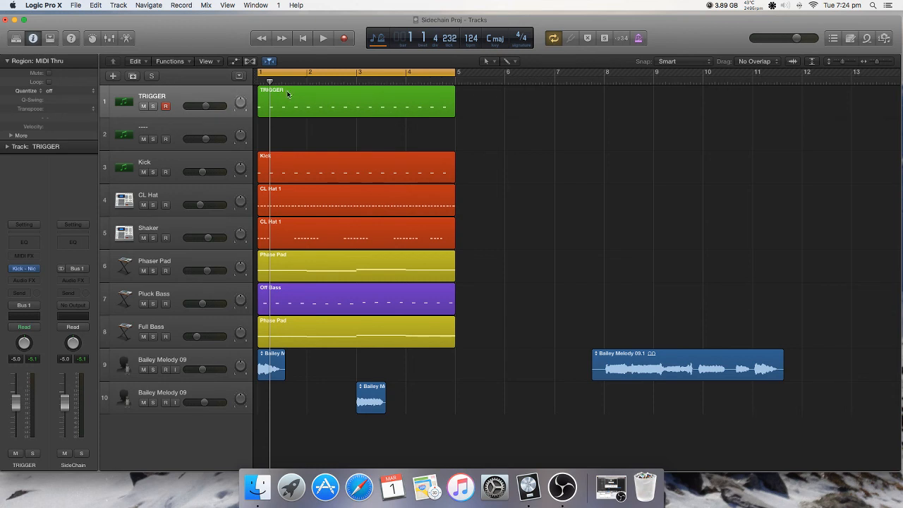
click(115, 77)
double_click(430, 96)
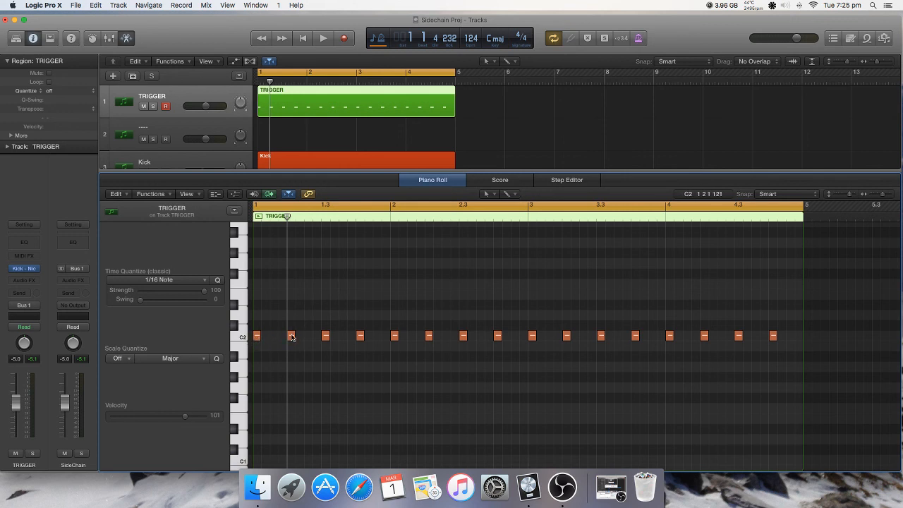
key(super+Right)
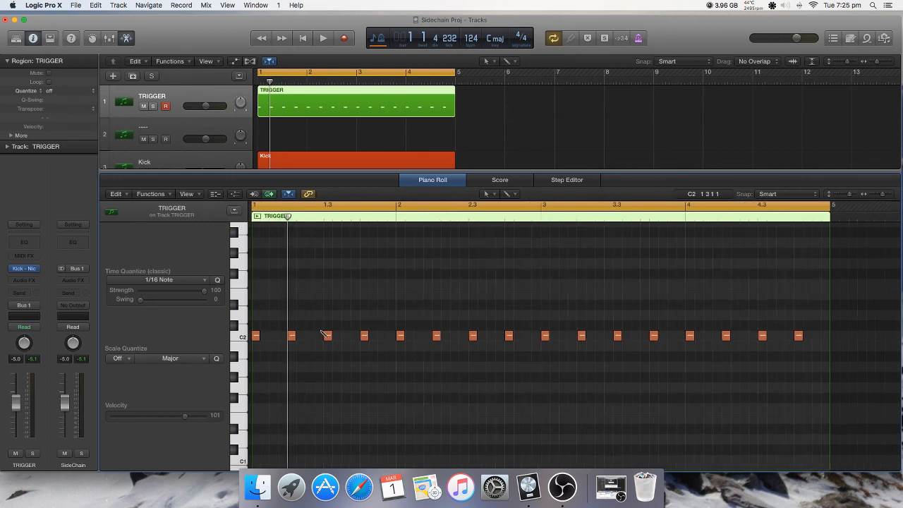
key(super+Right)
key(super+Right)
key(super+Right)
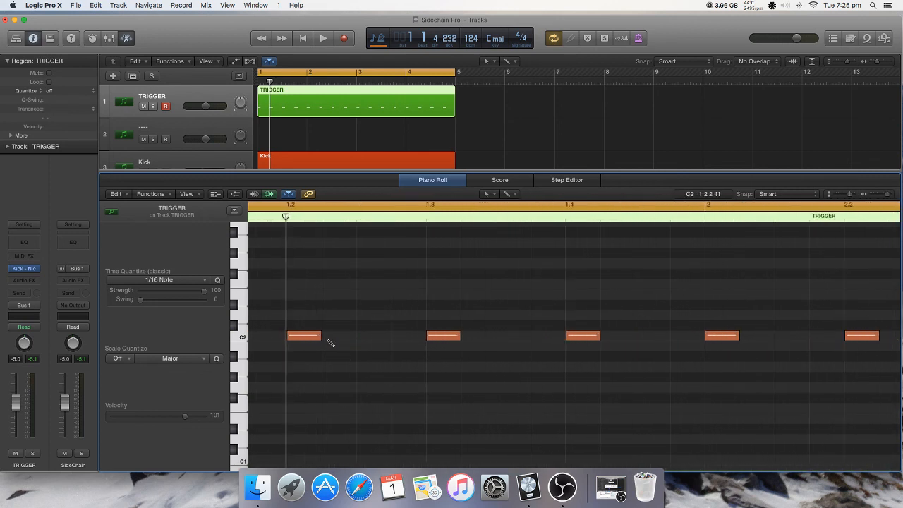
key(super+Left)
key(super+Left)
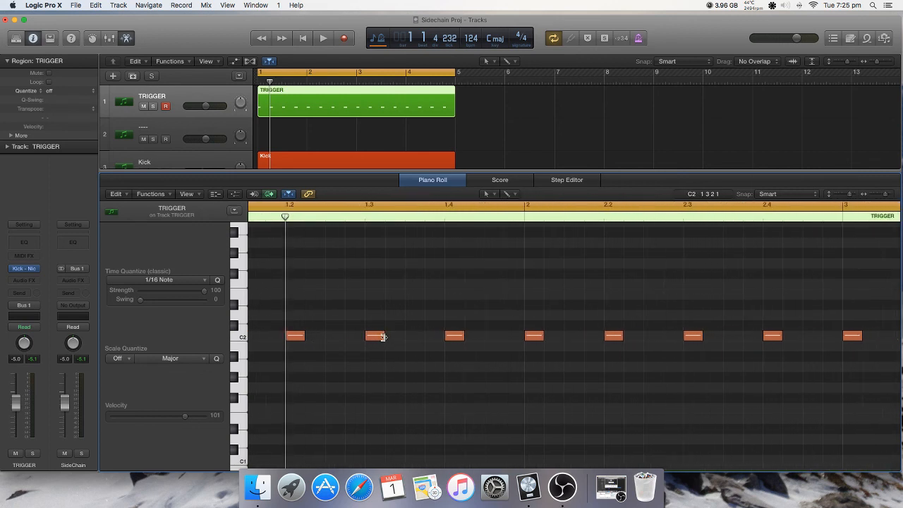
key(super+Left)
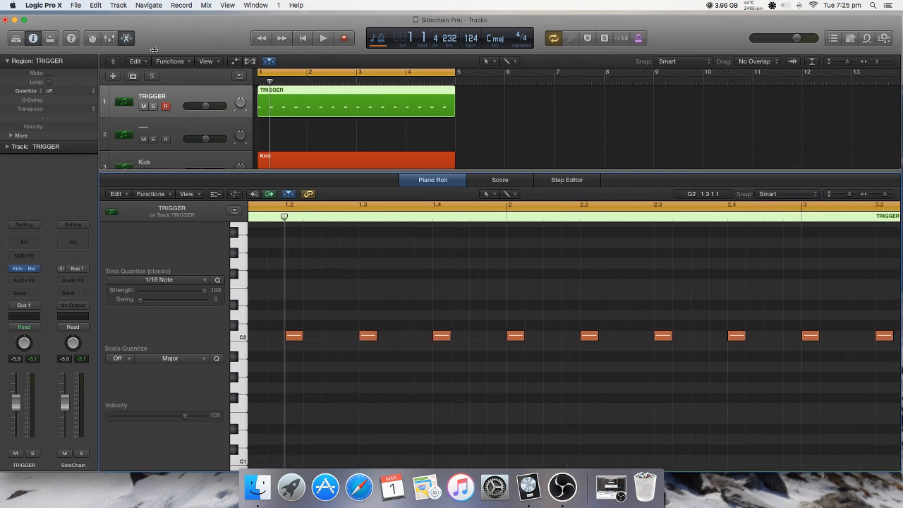
click(127, 38)
click(437, 131)
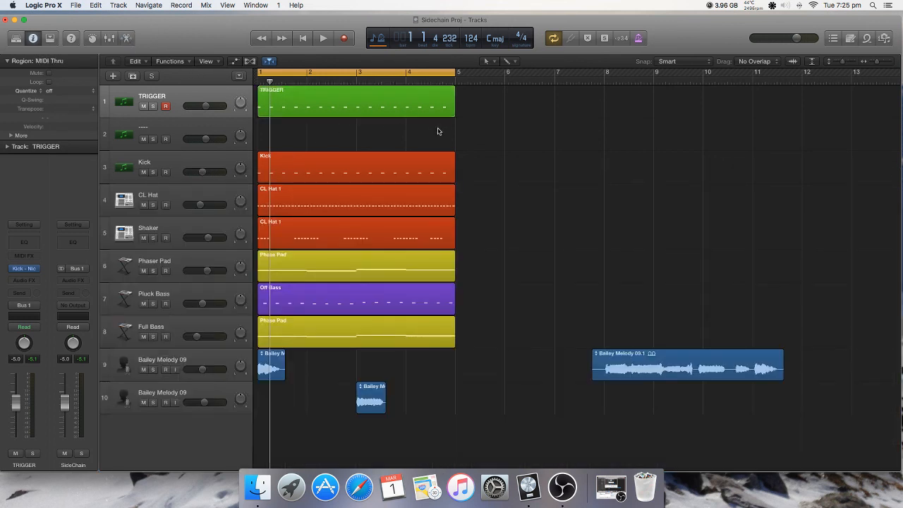
Step: View the available instrument plug-ins for the TRIGGER track's channel strip without changing the loaded instrument
click(295, 102)
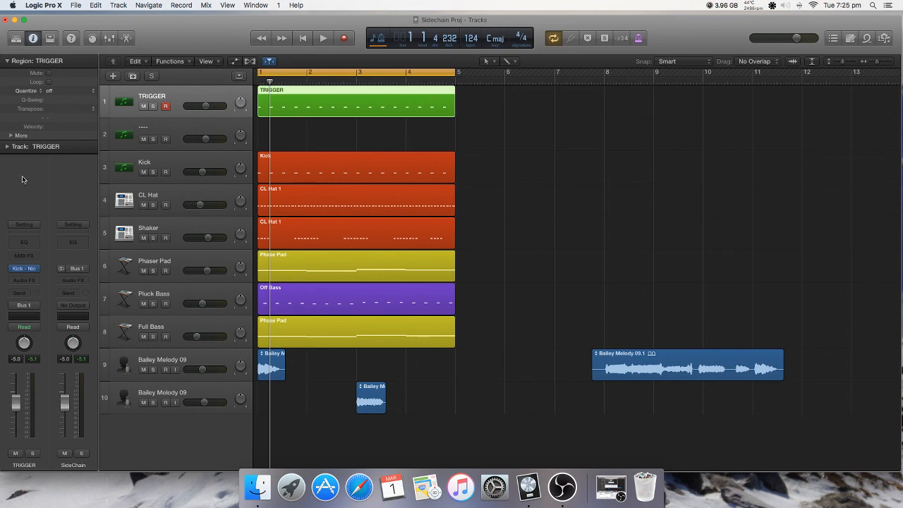
click(37, 270)
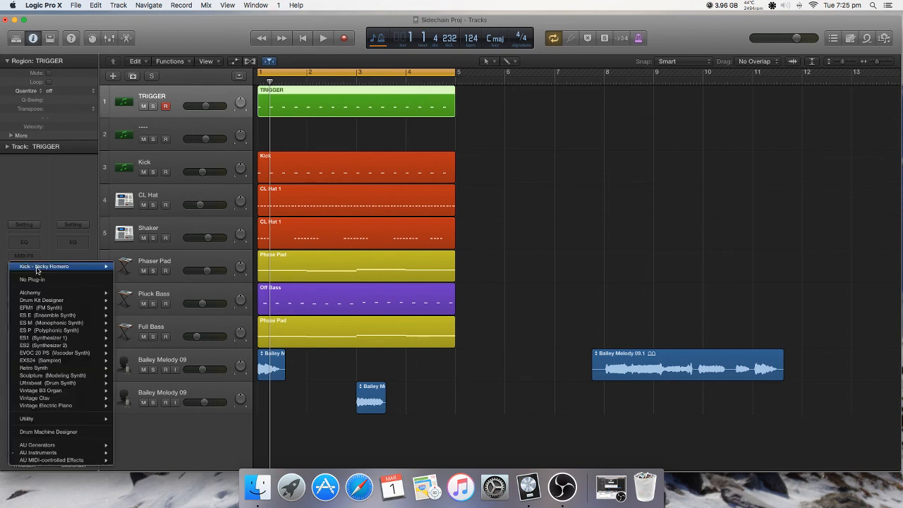
click(47, 245)
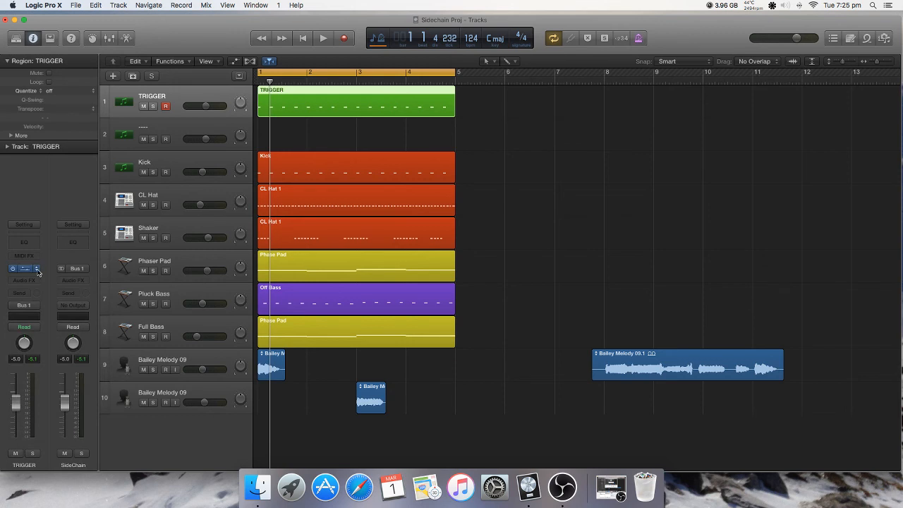
click(38, 270)
click(47, 248)
Step: Reopen the TRIGGER region in the Piano Roll to look over its note pattern, and close the editor
double_click(341, 106)
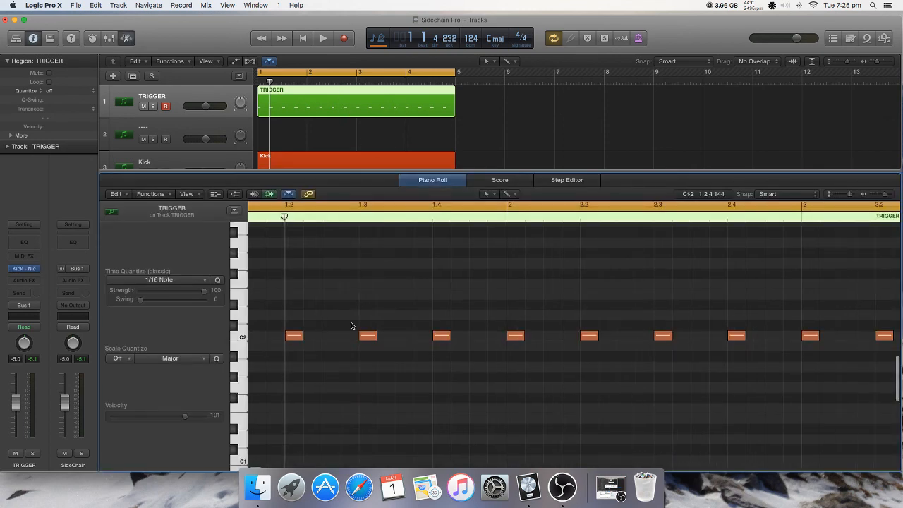
scroll(354, 325, down, 5)
scroll(359, 322, up, 6)
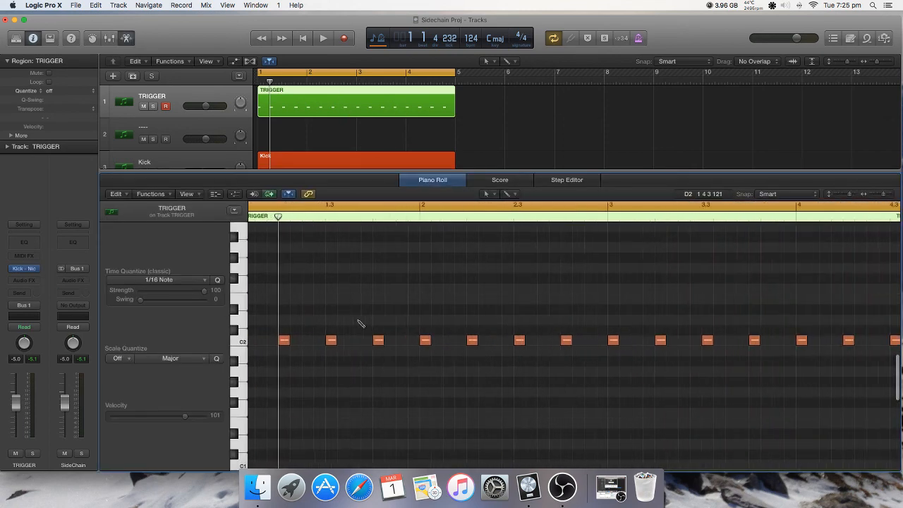
scroll(361, 322, left, 2)
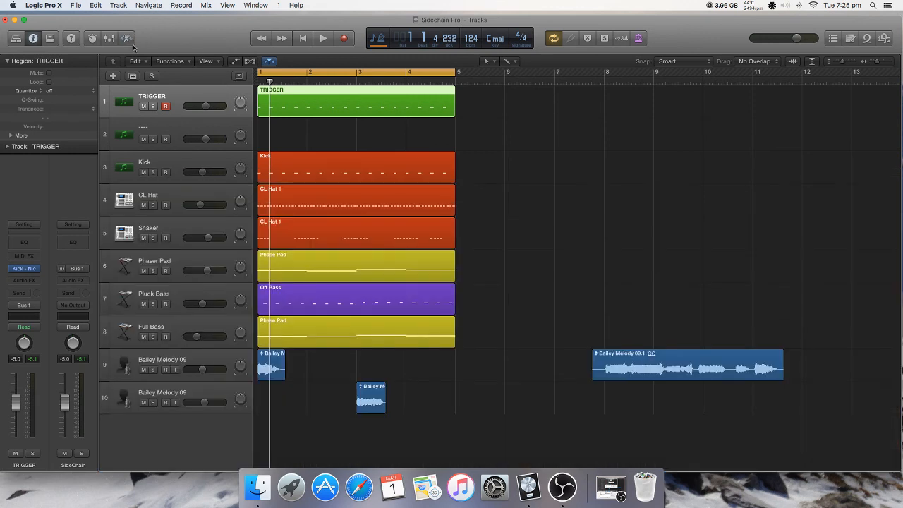
click(130, 39)
Step: Review the TRIGGER channel's instrument choices and its output bus options, keeping Bus 1 (SideChain) as the output
click(38, 269)
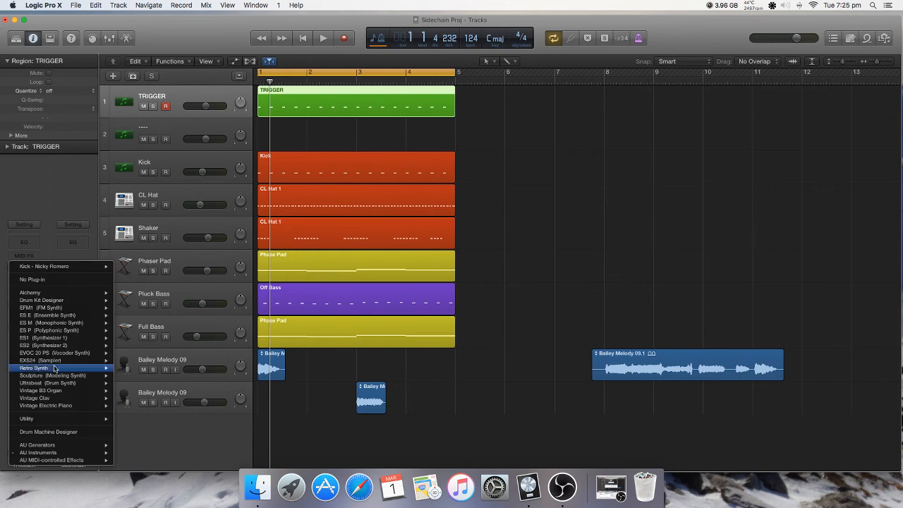
click(51, 224)
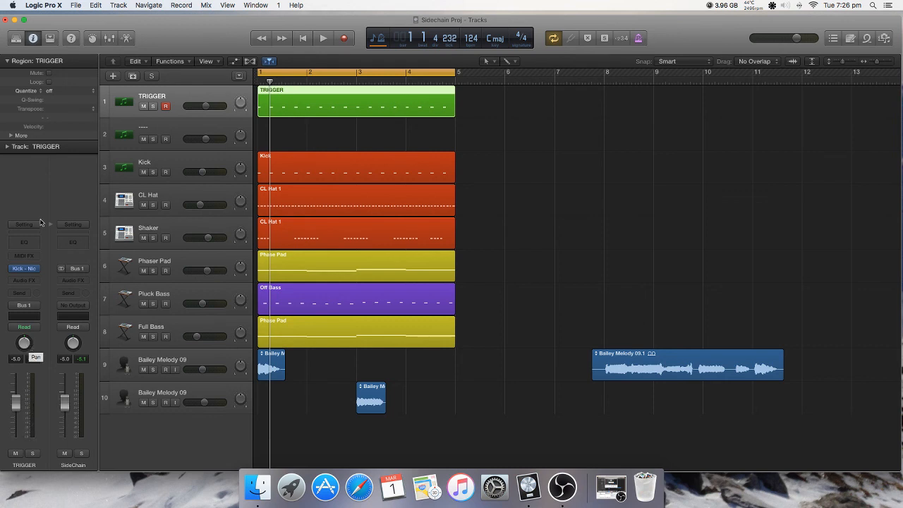
mouse_move(38, 271)
click(35, 306)
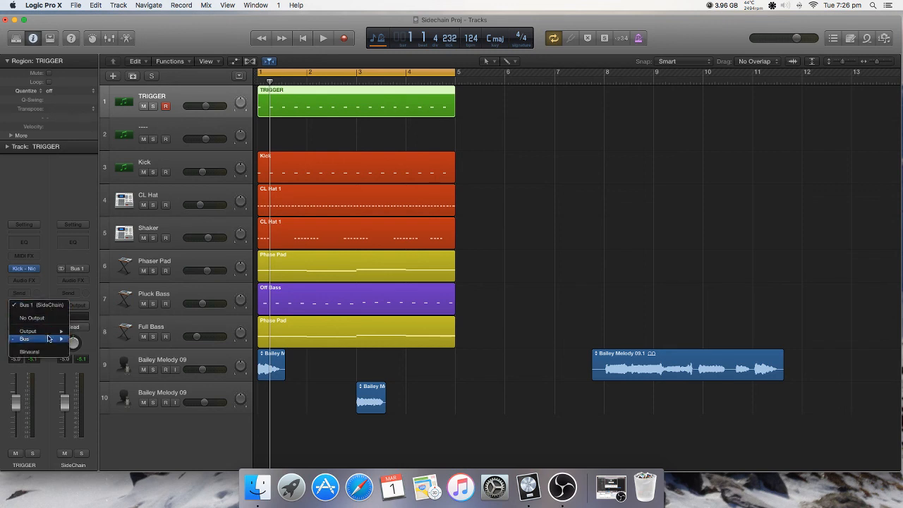
mouse_move(51, 333)
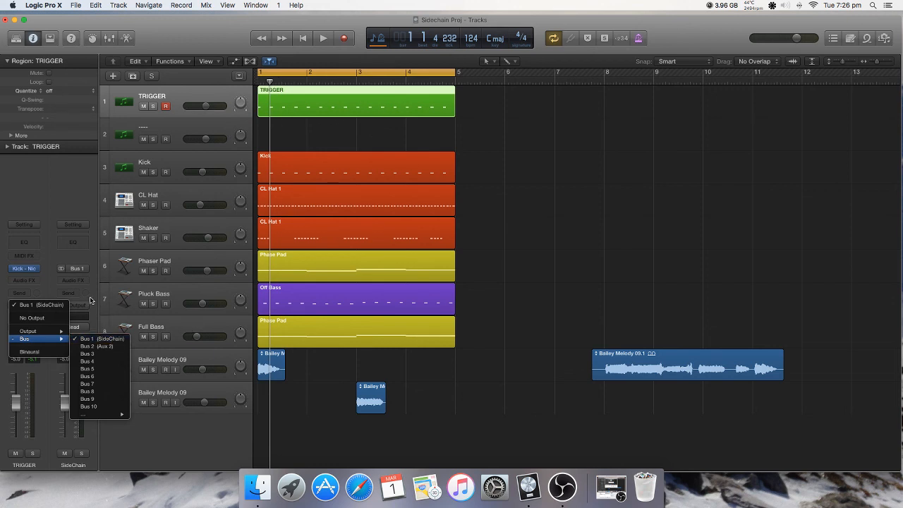
click(95, 296)
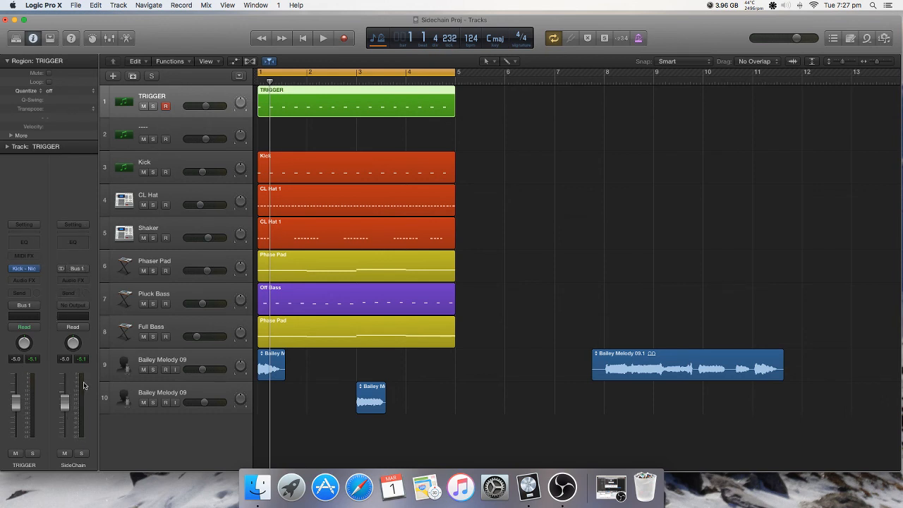
Step: Look over the Mixer channels and the SideChain aux's output options, keeping the aux set to No Output
click(109, 39)
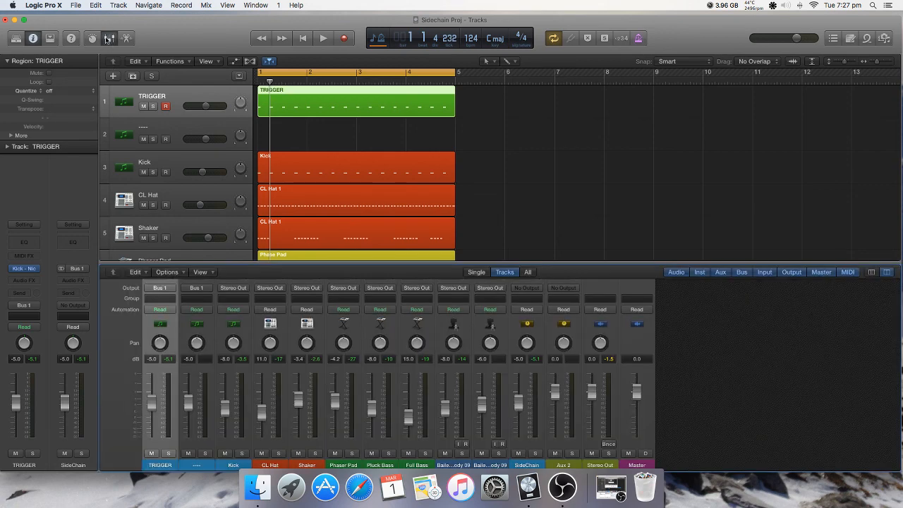
click(107, 38)
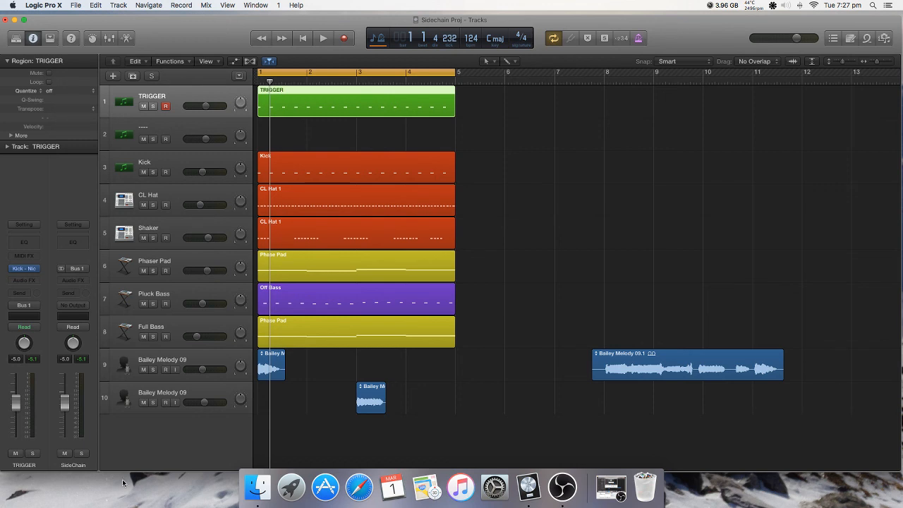
click(79, 305)
mouse_move(88, 321)
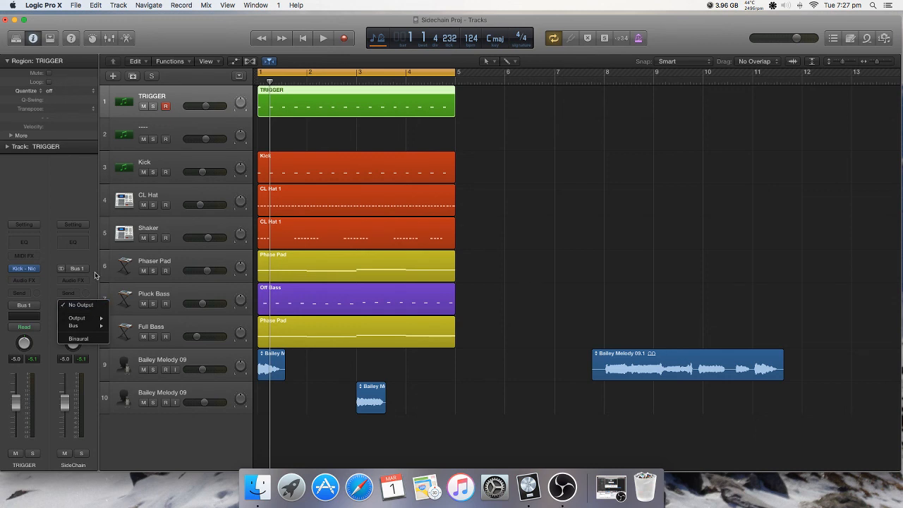
click(96, 276)
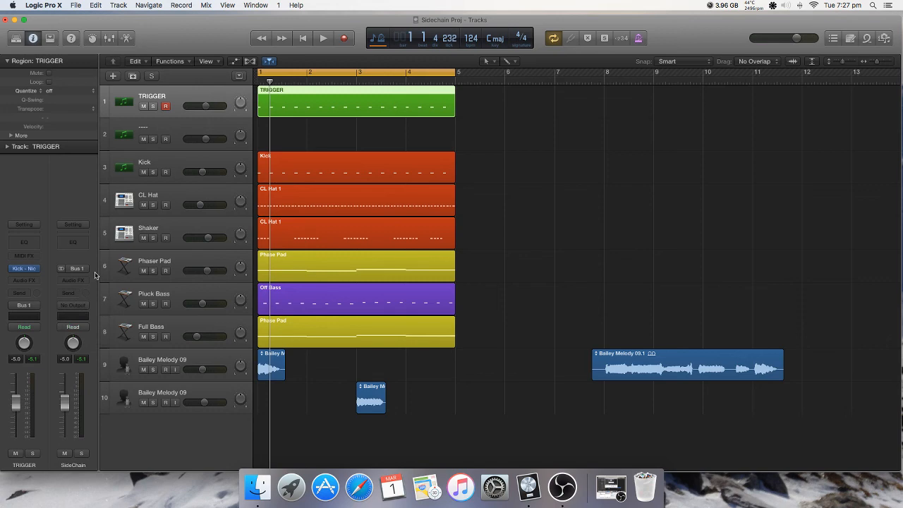
Step: Solo the TRIGGER track, play it to check its signal on the SideChain aux meter, and turn the solo off
double_click(265, 109)
click(127, 38)
click(152, 106)
key(space)
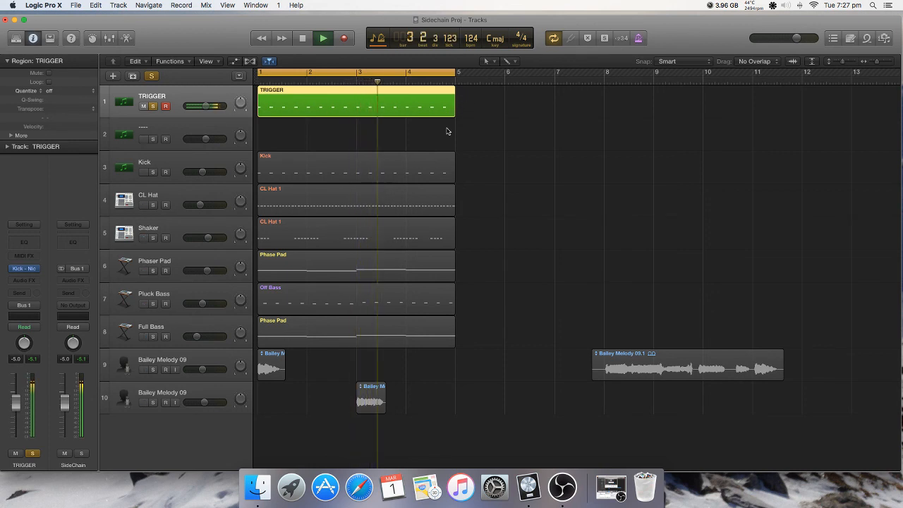
key(space)
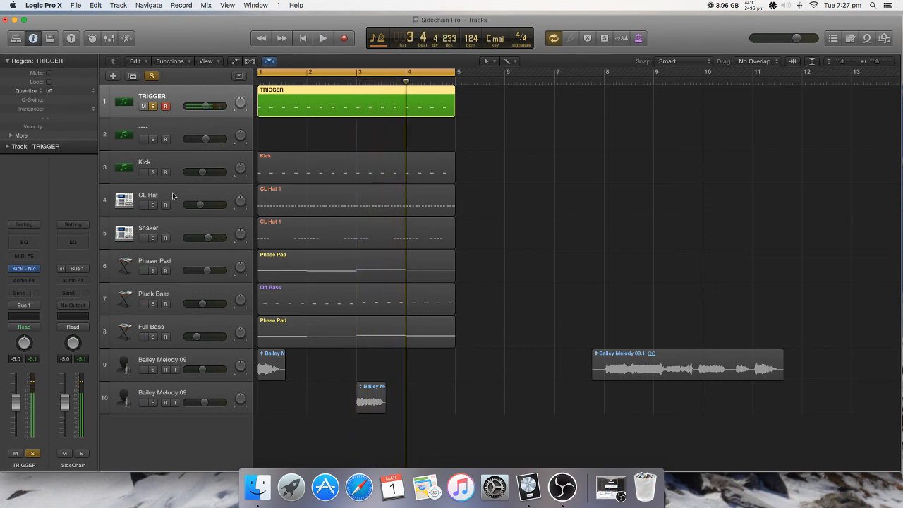
click(151, 106)
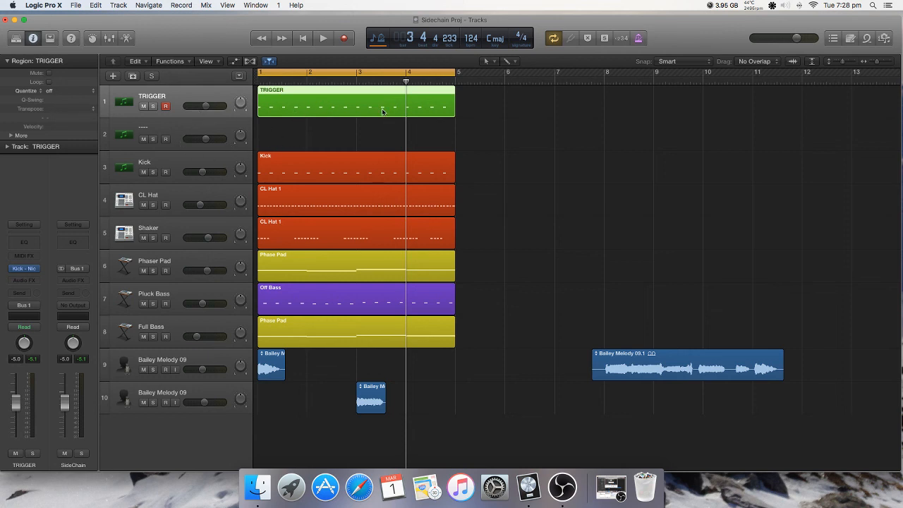
Step: Inspect the Kick region's C2 notes in the Piano Roll and close the editor
click(347, 164)
double_click(343, 163)
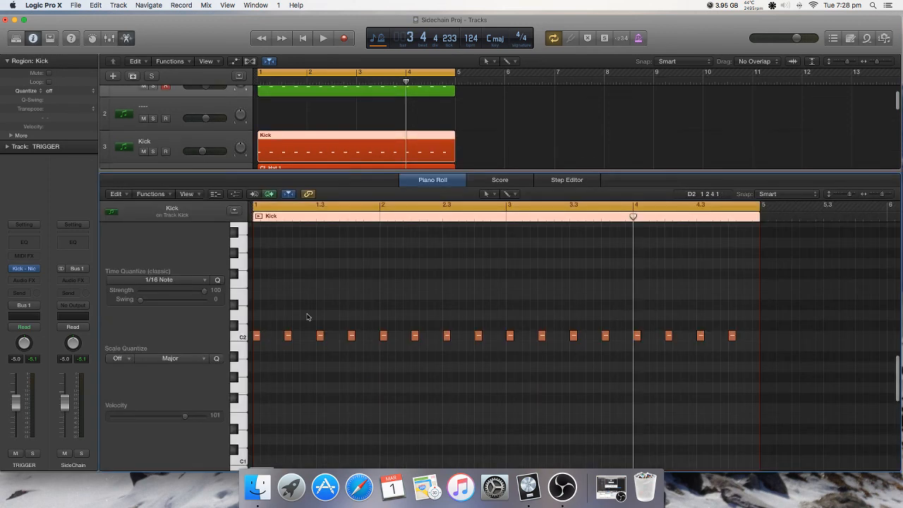
scroll(307, 135, up, 2)
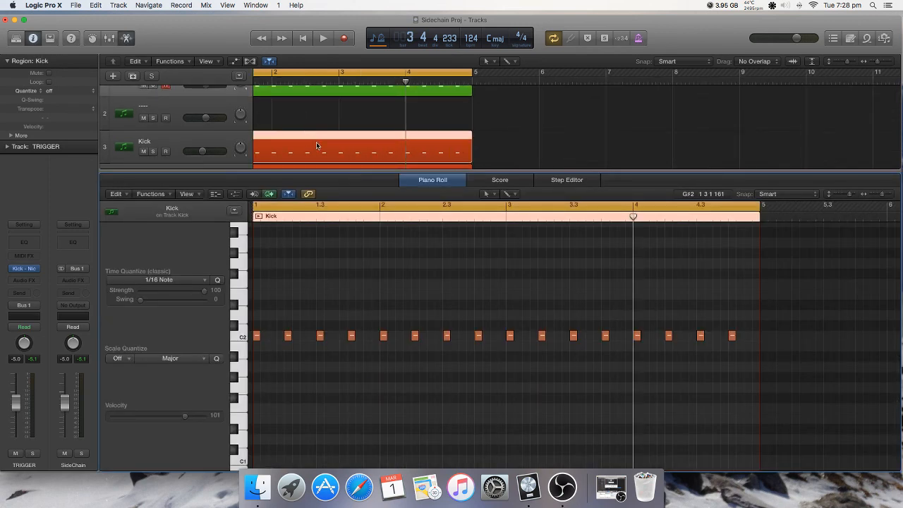
click(126, 38)
scroll(356, 258, up, 1)
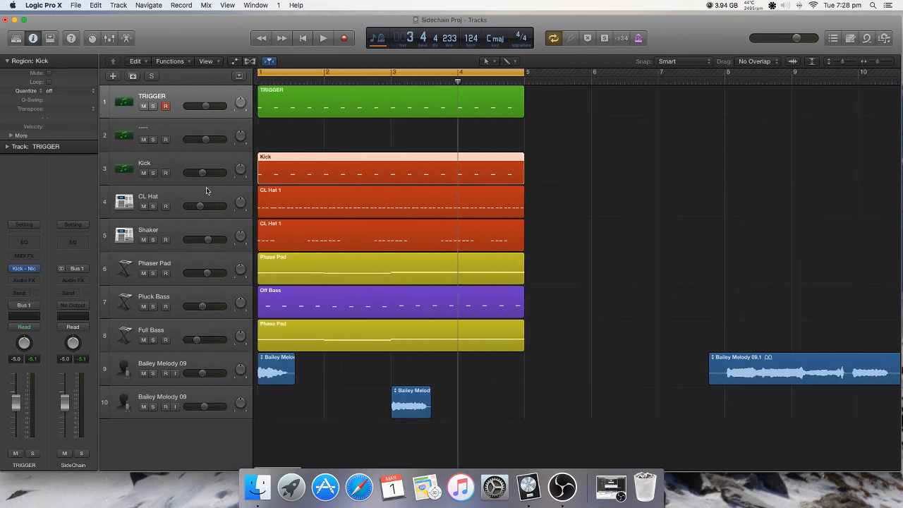
Step: Solo the Phaser Pad track and inspect its Phase Pad region's sustained notes in the Piano Roll
click(151, 274)
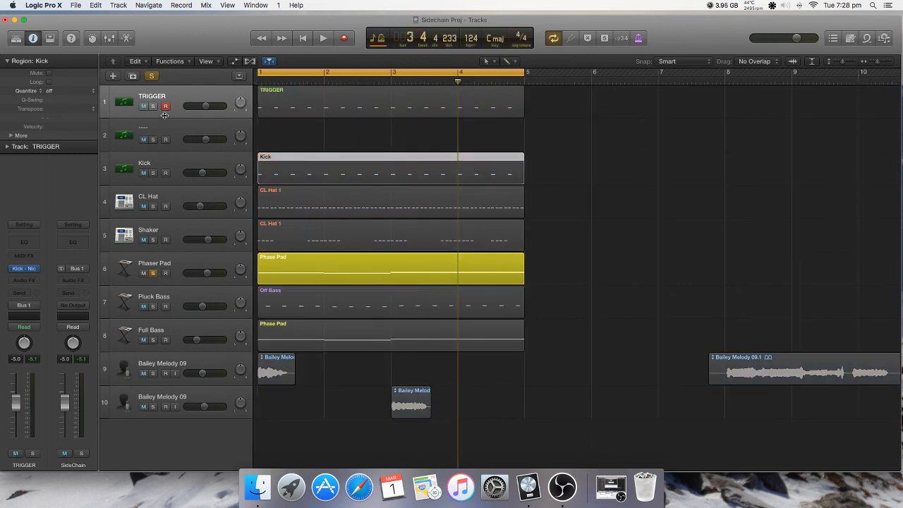
click(201, 255)
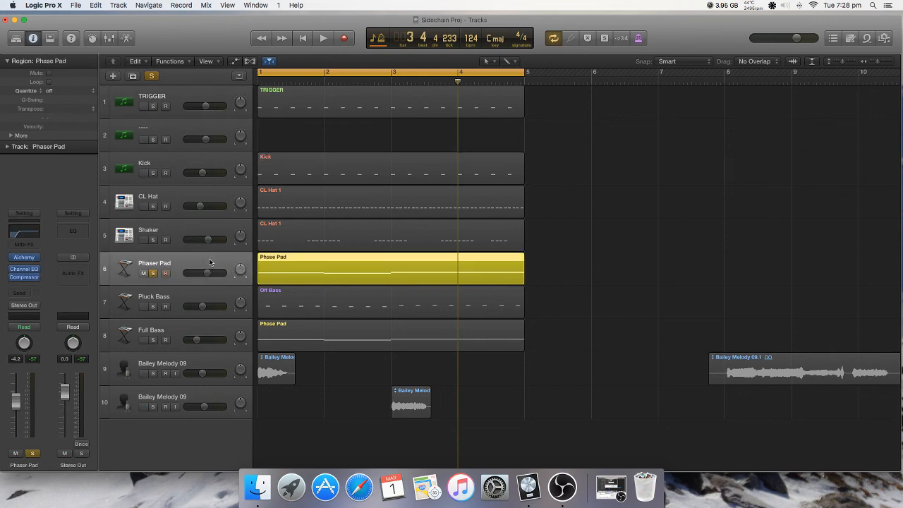
double_click(285, 270)
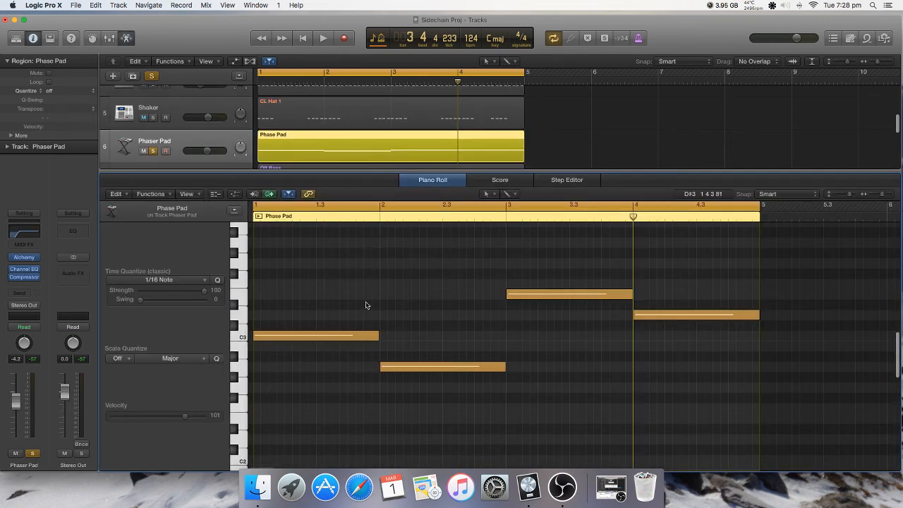
click(128, 39)
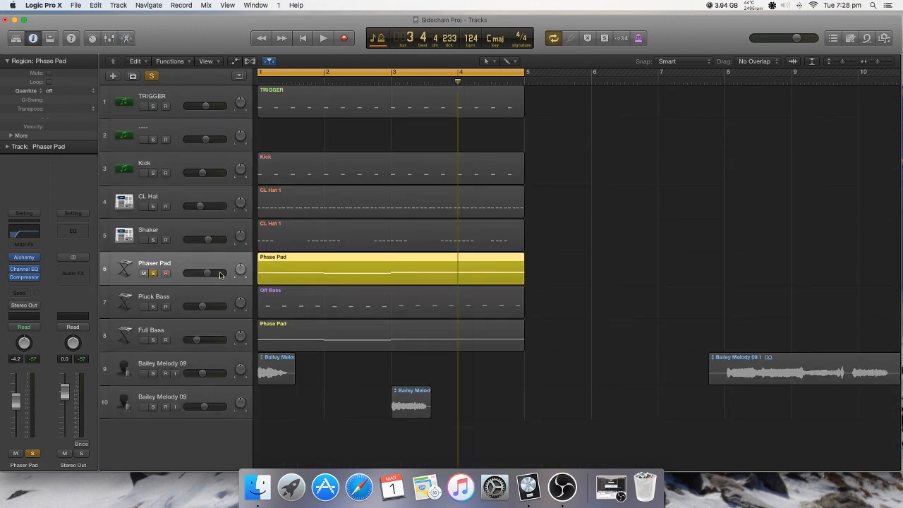
Step: Play the Phaser Pad on its own, solo the TRIGGER track alongside it during playback, and stop
click(152, 106)
key(space)
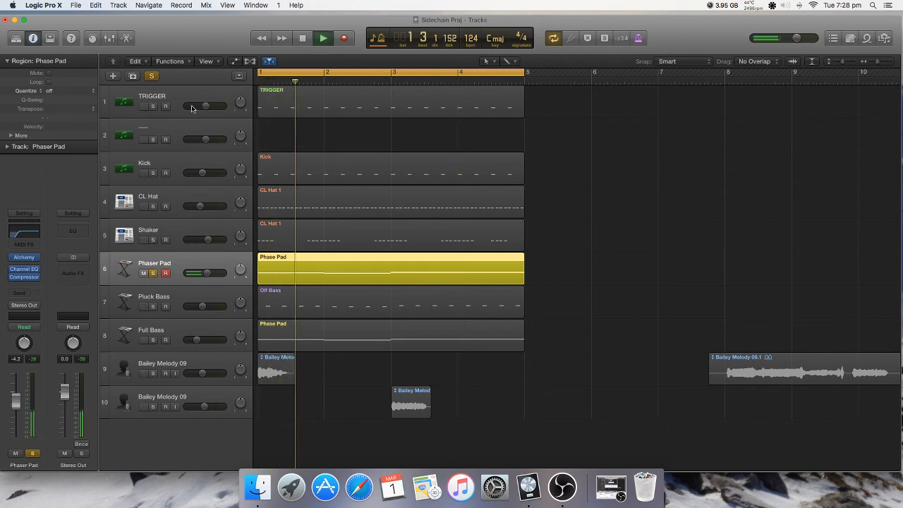
click(153, 107)
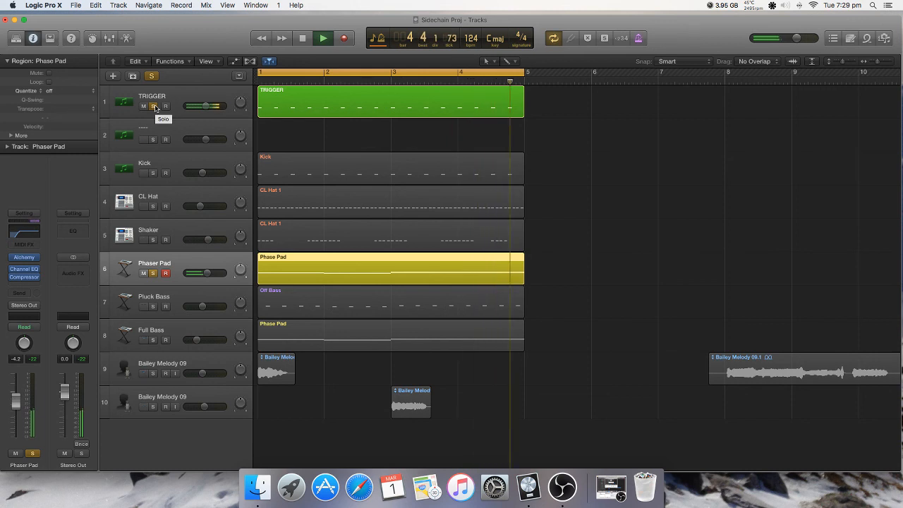
key(space)
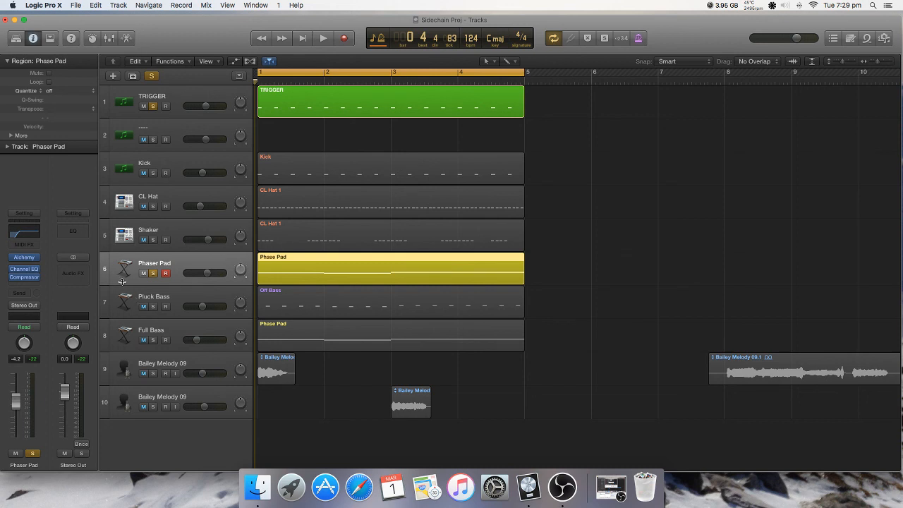
Step: Remove the existing Compressor from the Phaser Pad channel strip and insert a new stereo Compressor after the Channel EQ
mouse_move(35, 280)
click(36, 278)
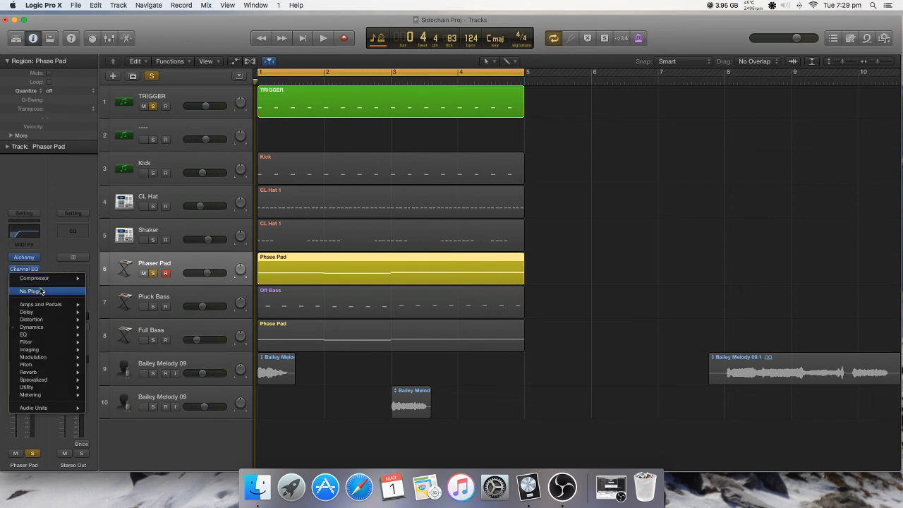
click(40, 290)
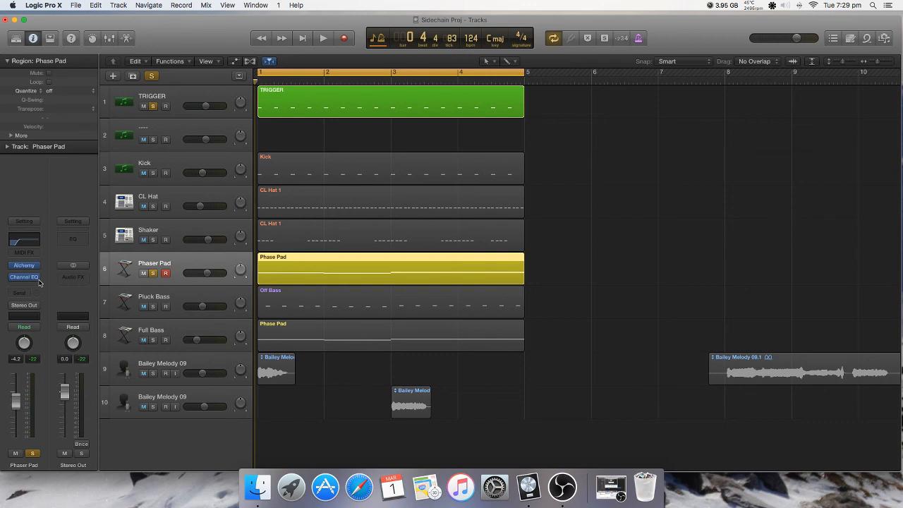
click(36, 284)
mouse_move(43, 319)
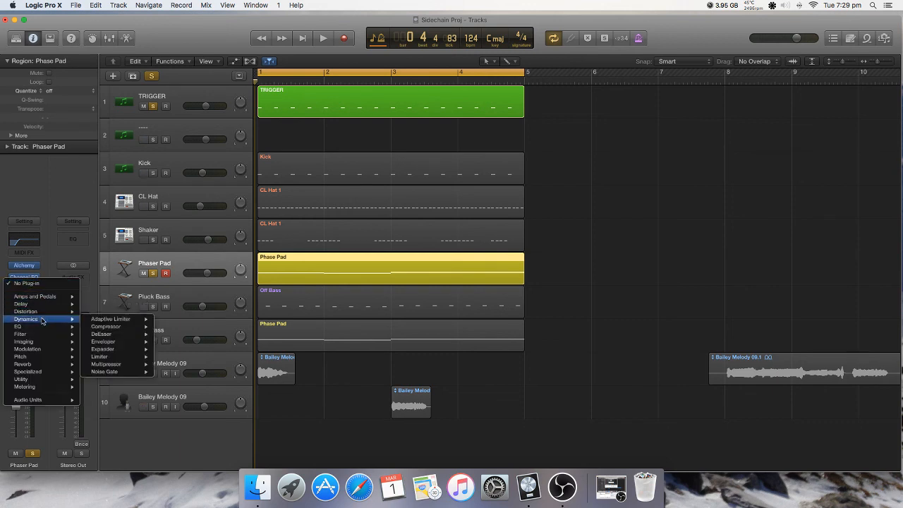
mouse_move(137, 327)
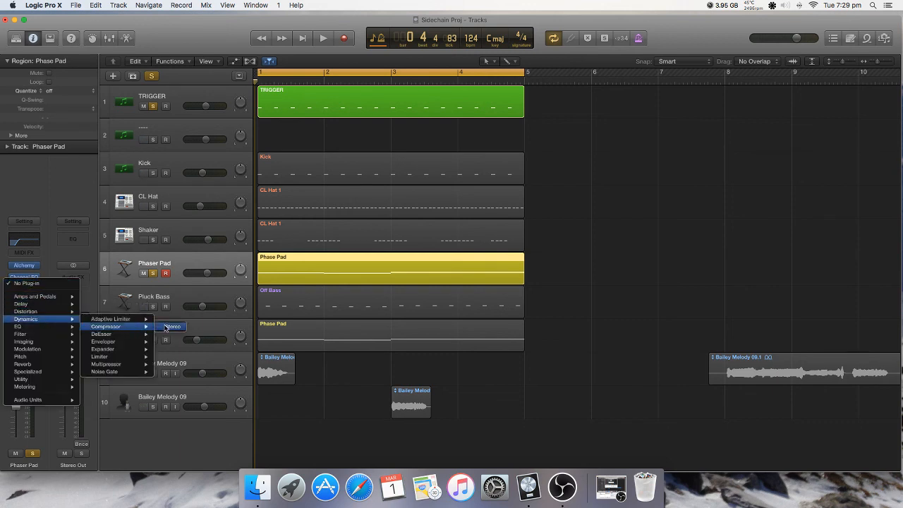
click(167, 327)
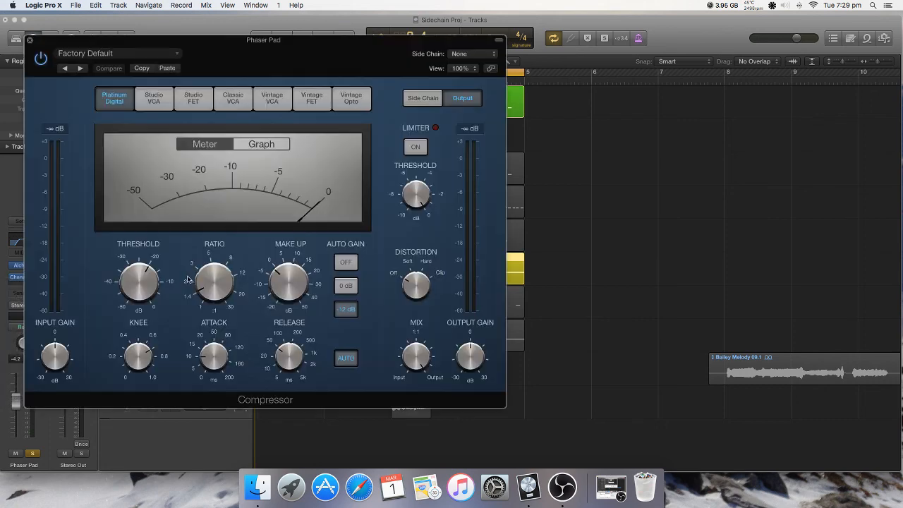
Step: Set the Phaser Pad Compressor's side chain input to Bus 1 and reposition the plug-in window
drag(252, 58, 629, 34)
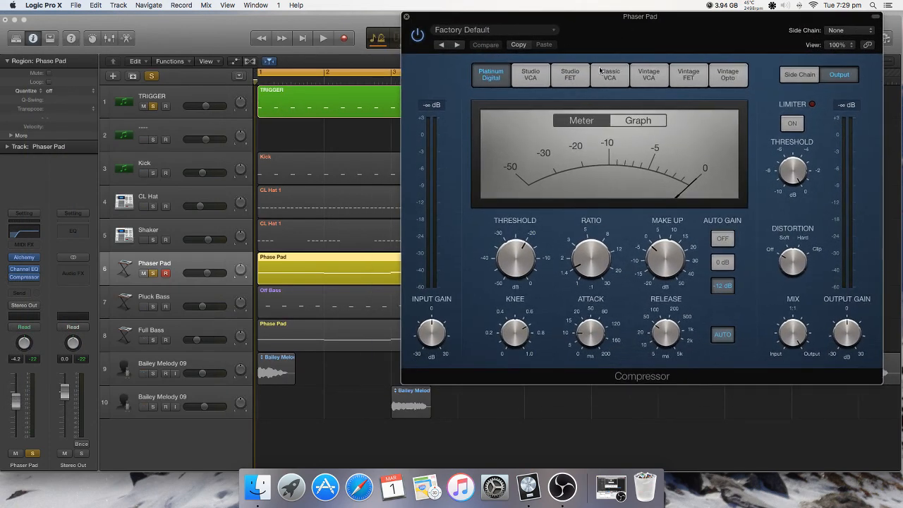
drag(712, 27, 645, 55)
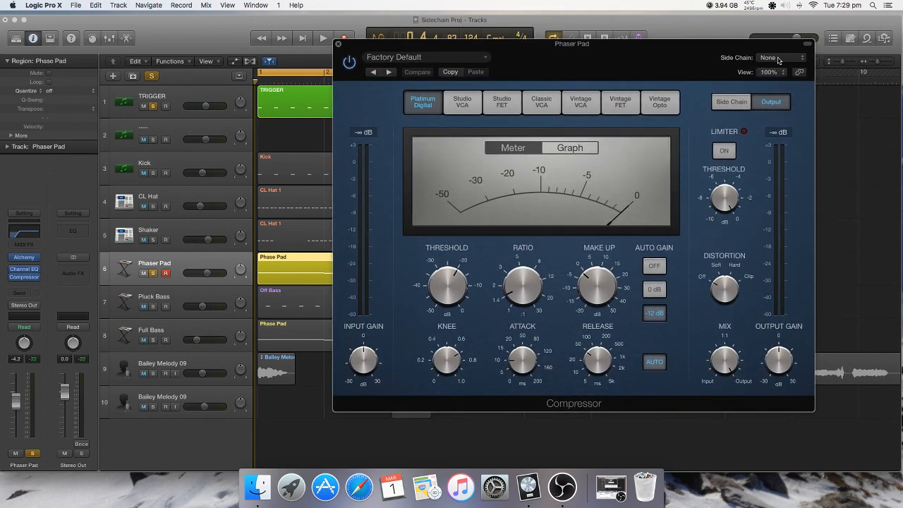
click(779, 59)
click(775, 59)
click(774, 59)
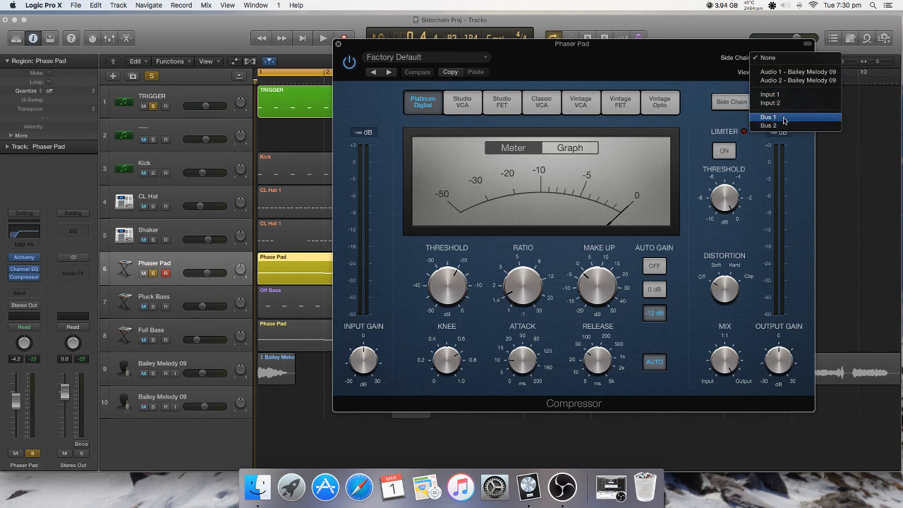
click(778, 119)
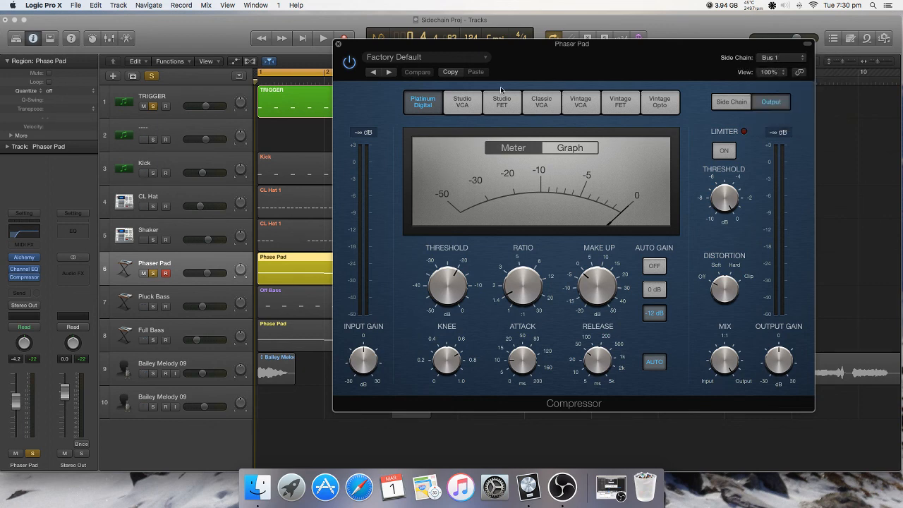
drag(552, 72, 541, 76)
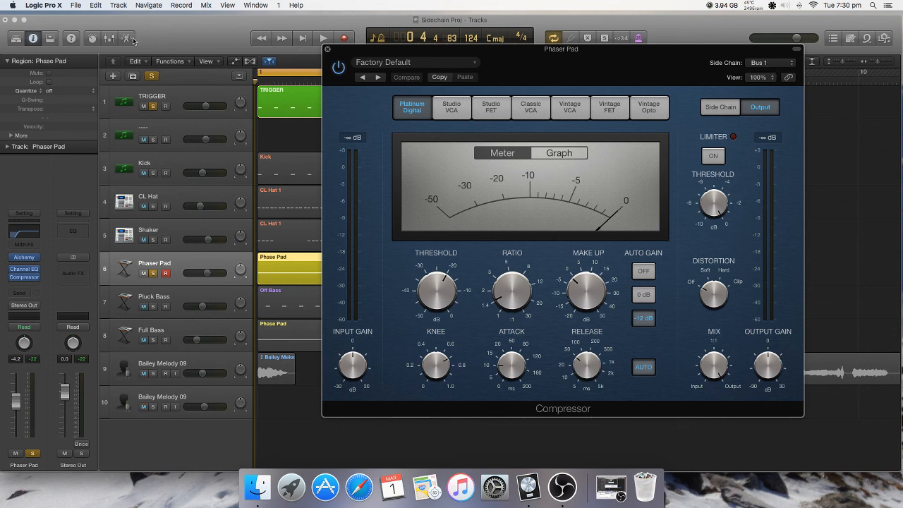
Step: Open the Advanced Tools preferences, turn off Show Advanced Tools, and bring the Preferences window back in front of the Compressor
click(44, 6)
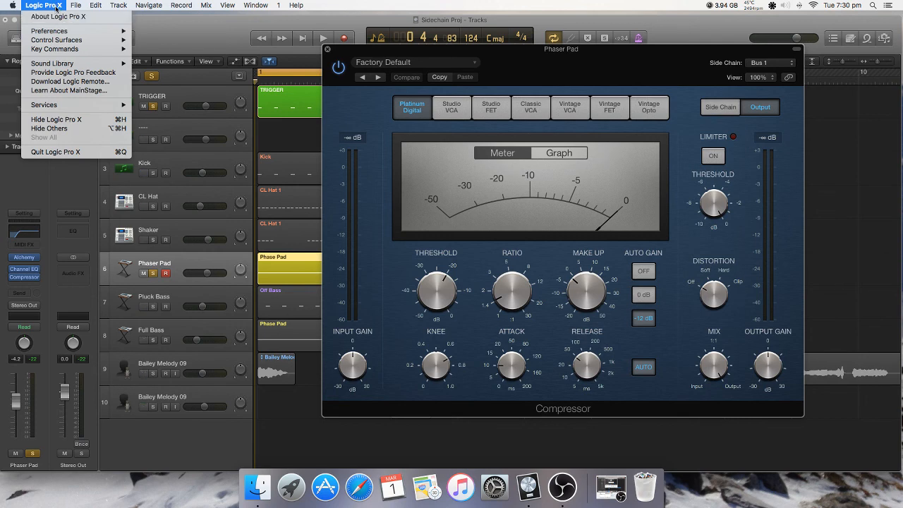
mouse_move(65, 33)
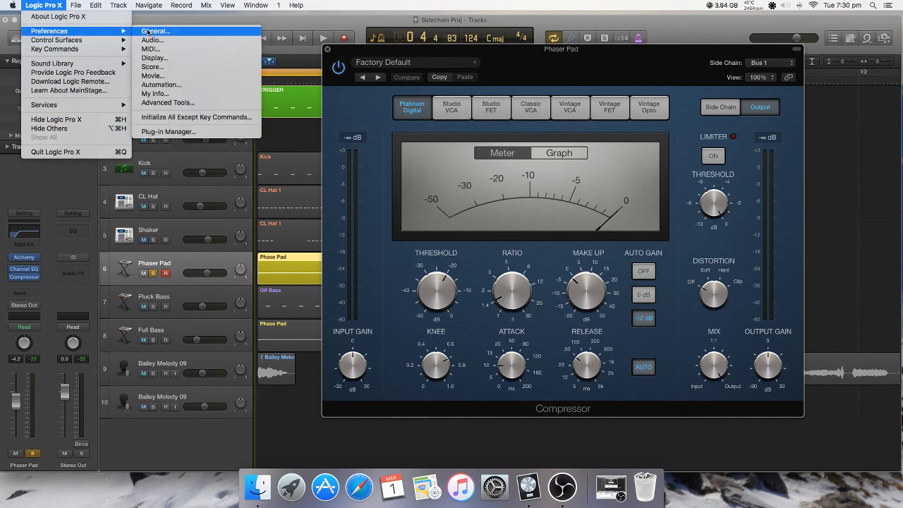
click(176, 102)
drag(691, 140, 720, 116)
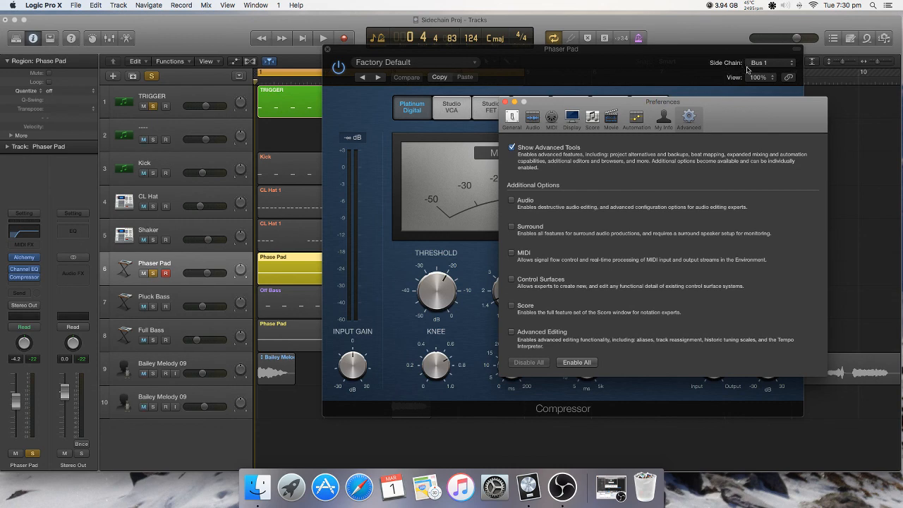
click(512, 148)
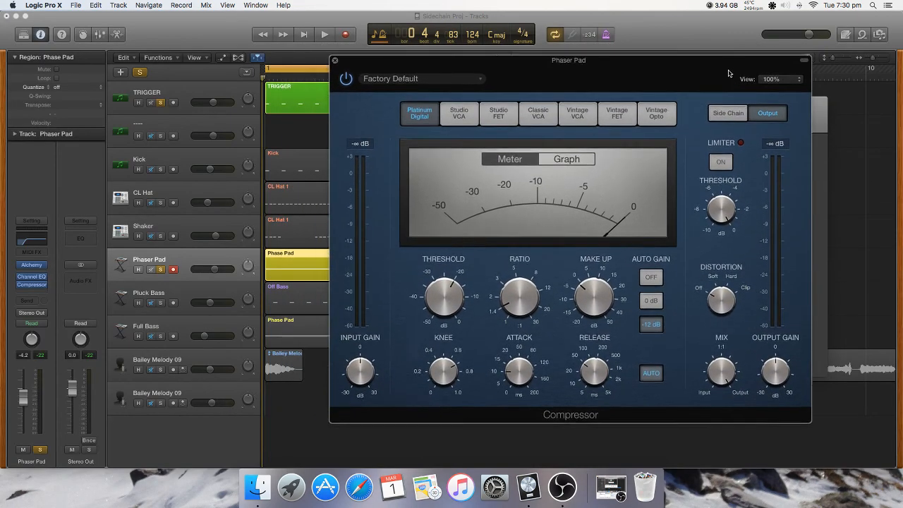
click(823, 118)
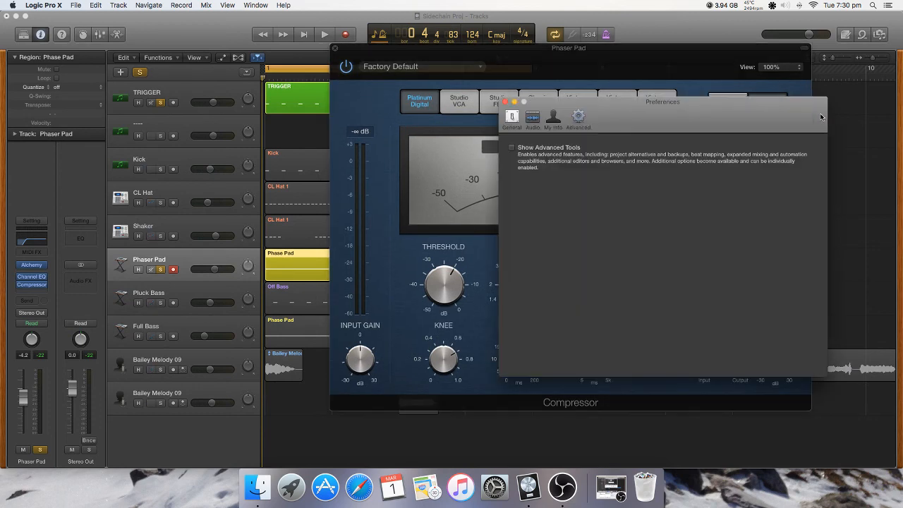
Step: Turn Show Advanced Tools back on and close the Preferences window
click(513, 149)
click(815, 115)
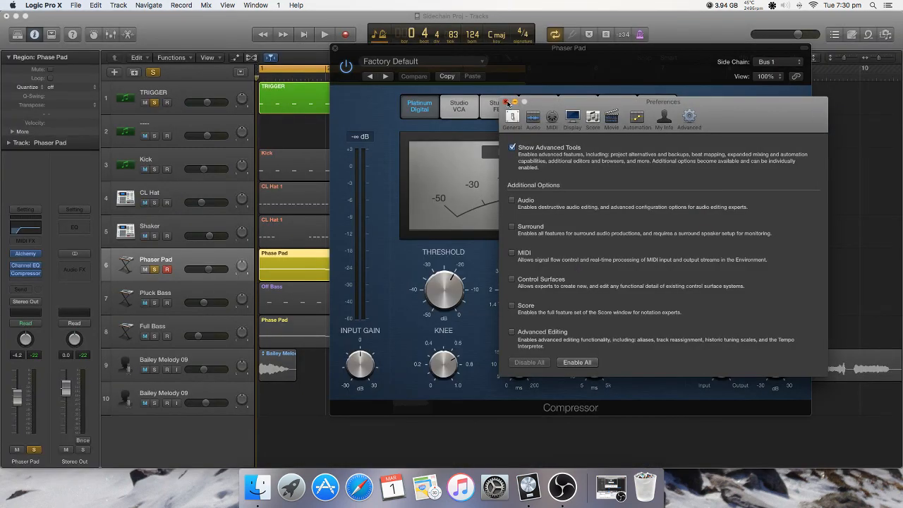
click(506, 103)
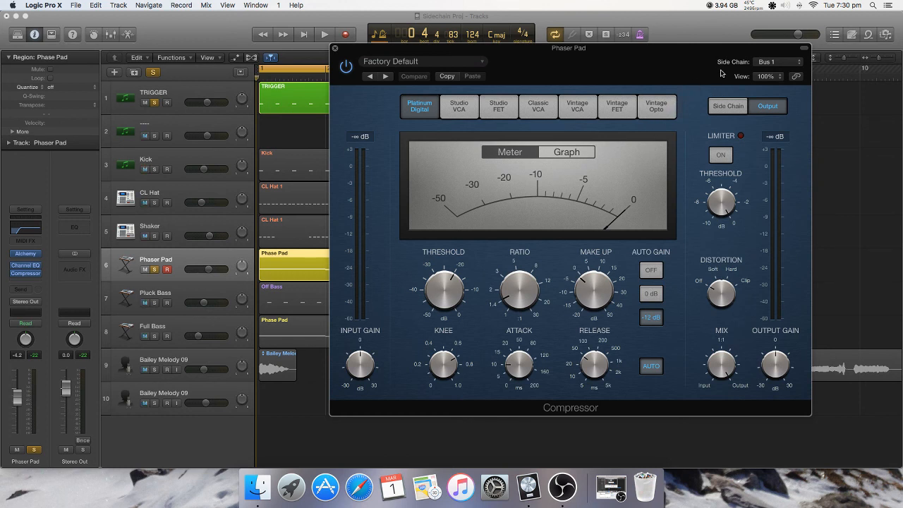
Step: Move the Compressor window clear of the regions and open the TRIGGER region's notes in the Piano Roll
drag(657, 66, 726, 68)
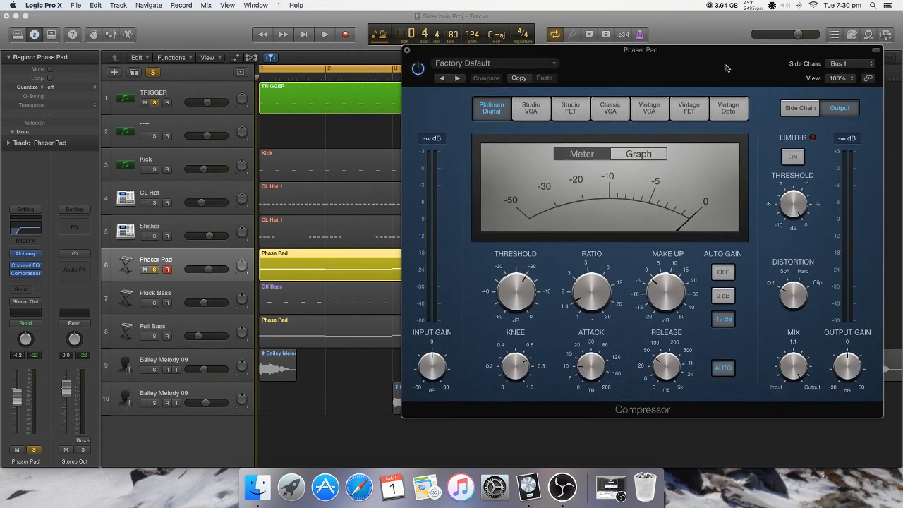
click(298, 103)
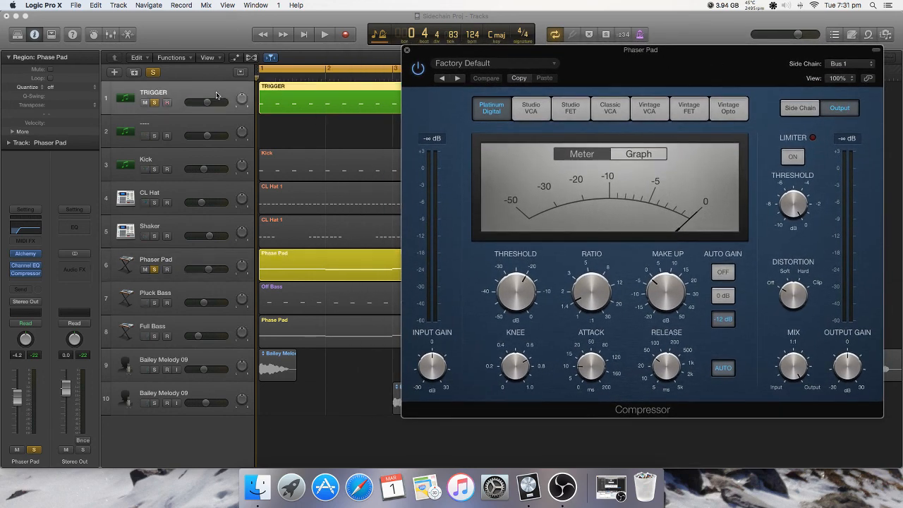
double_click(298, 103)
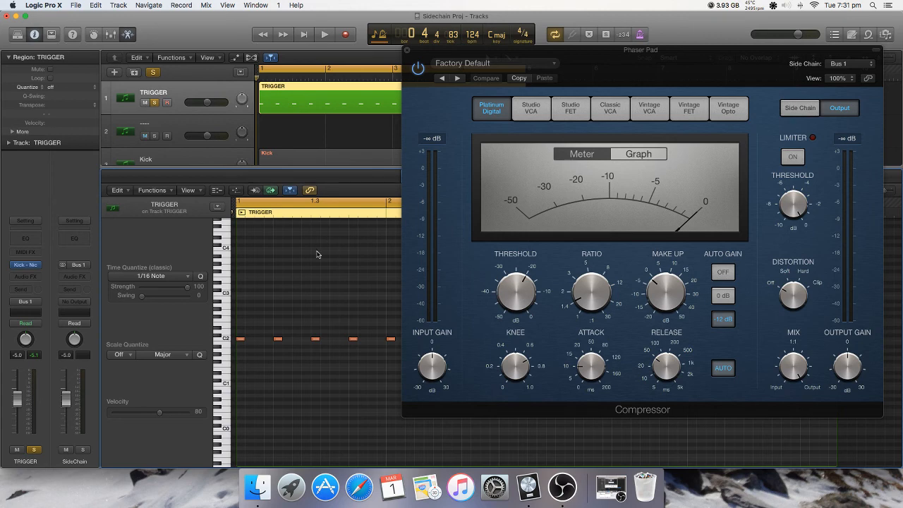
scroll(278, 322, up, 1)
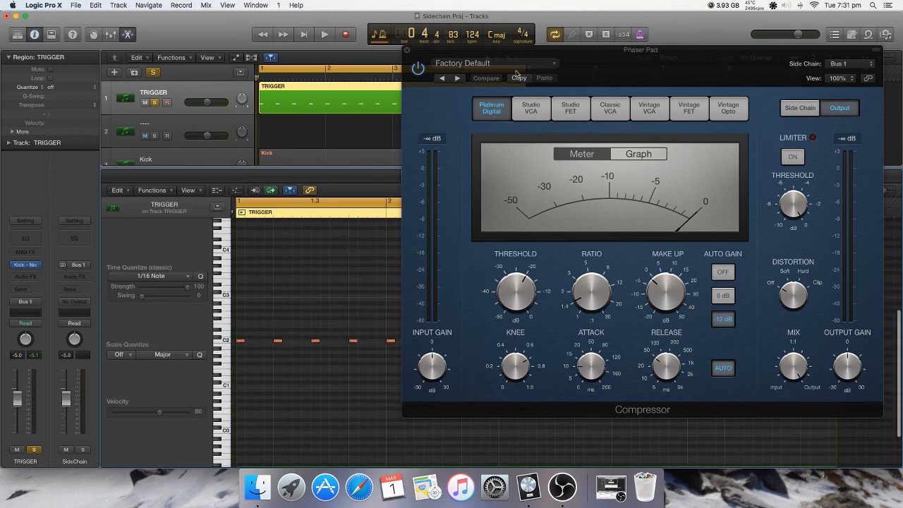
Step: Compare notes in the Piano Roll by showing the Phaser Pad track's region and switching back to the TRIGGER region
drag(614, 71, 560, 63)
scroll(251, 134, down, 10)
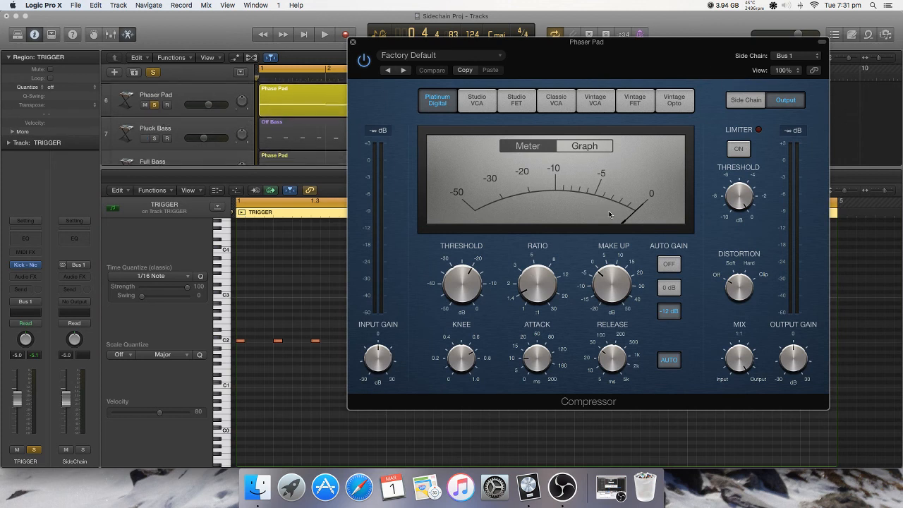
click(248, 113)
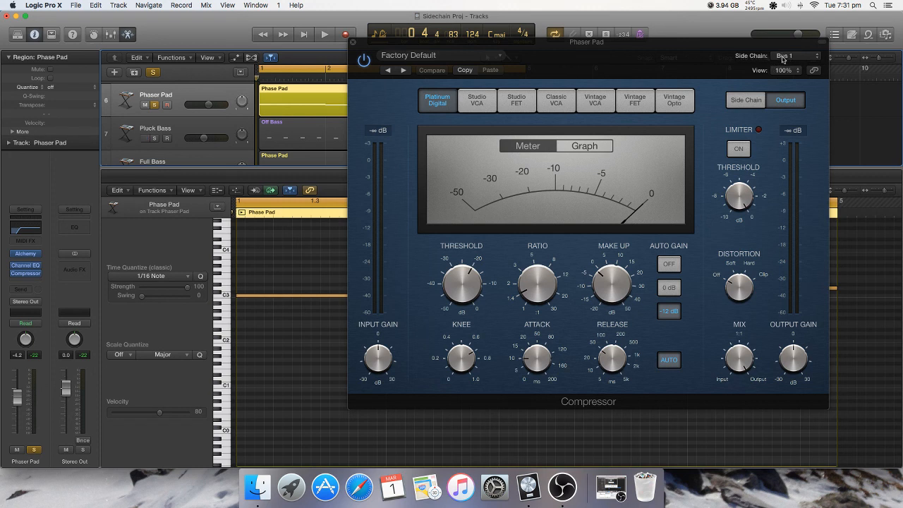
scroll(296, 117, up, 5)
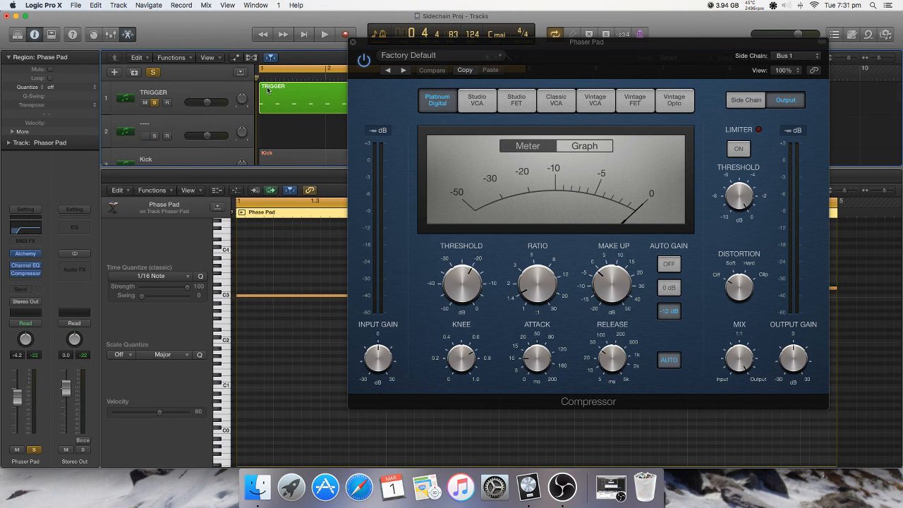
click(267, 107)
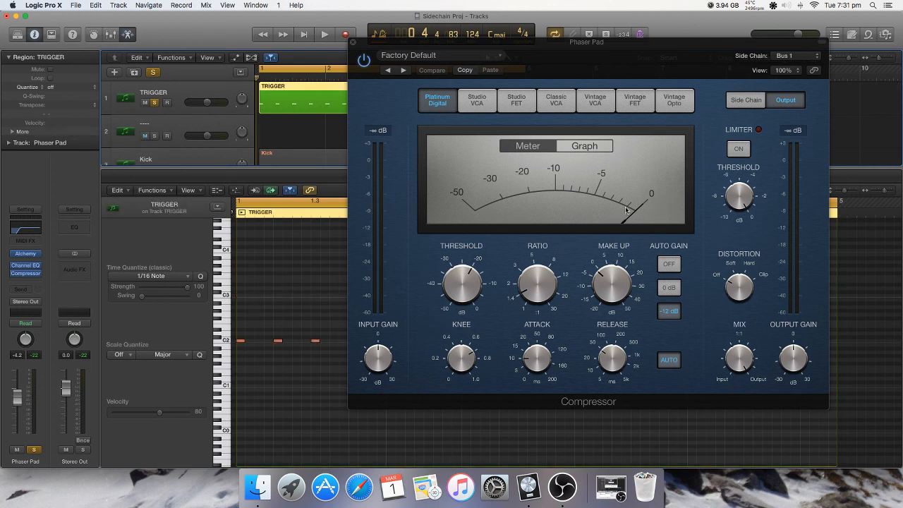
mouse_move(241, 345)
Step: Play the soloed tracks to watch the Compressor while showing the Phase Pad region's notes, stop playback, and close the Piano Roll
key(space)
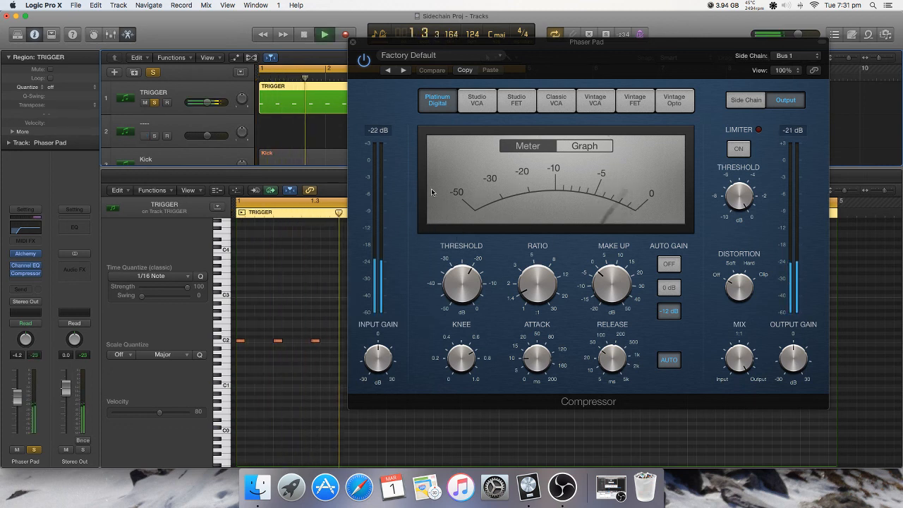
scroll(313, 144, down, 3)
scroll(313, 144, down, 3)
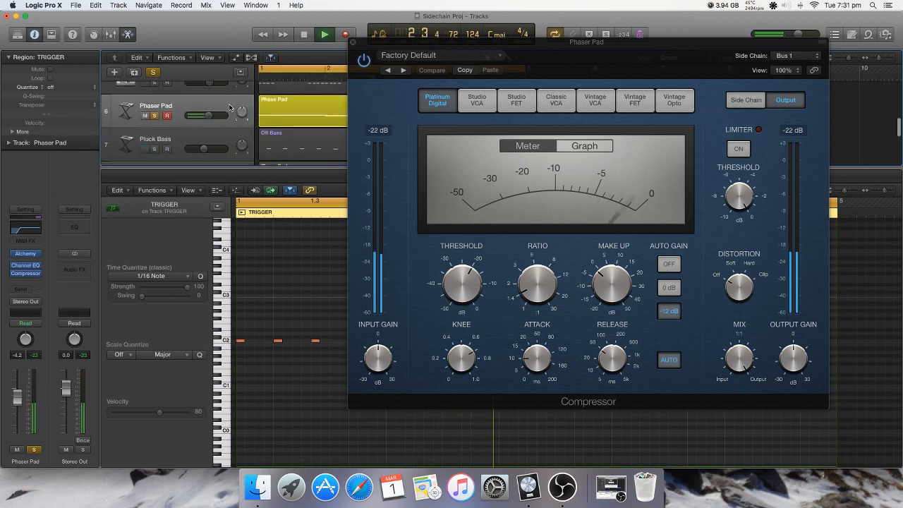
click(313, 115)
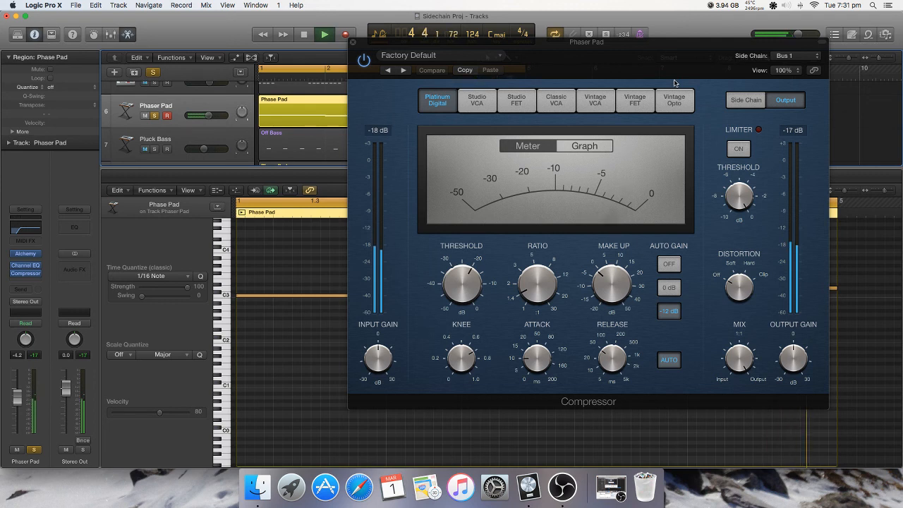
key(space)
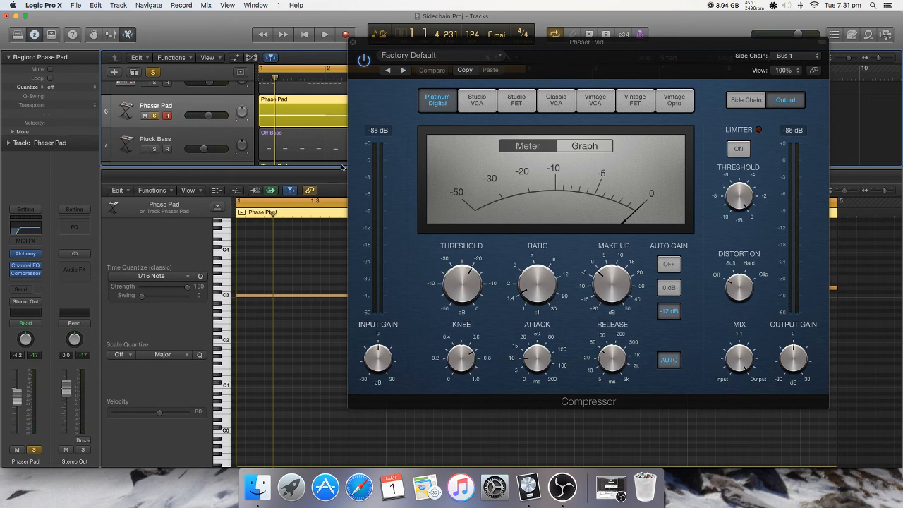
scroll(313, 134, up, 1)
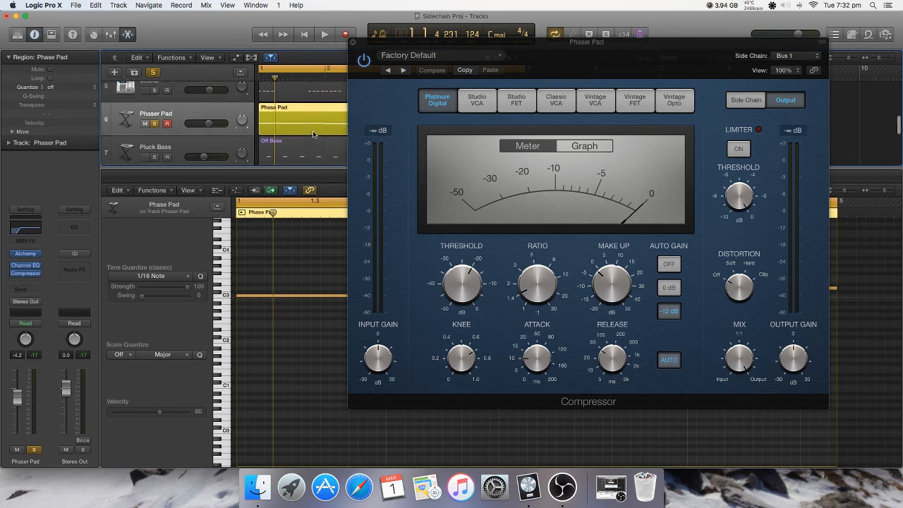
scroll(314, 134, up, 5)
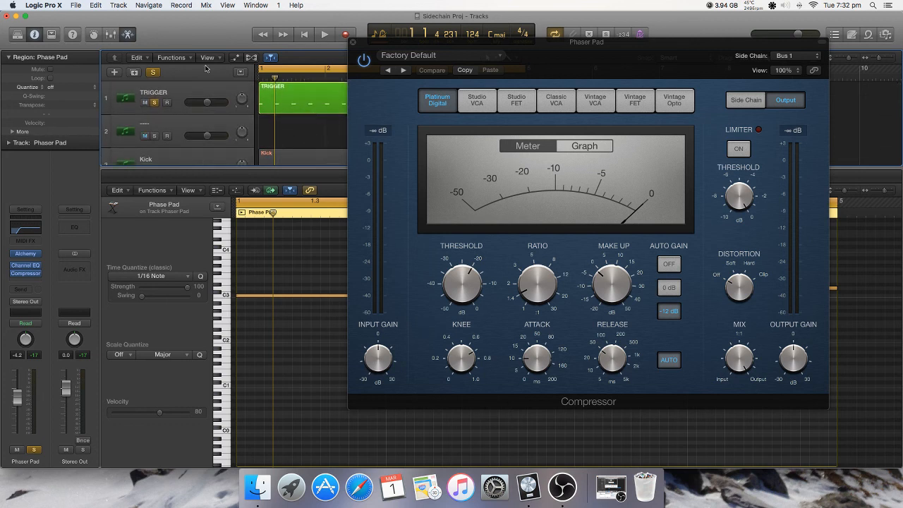
click(130, 35)
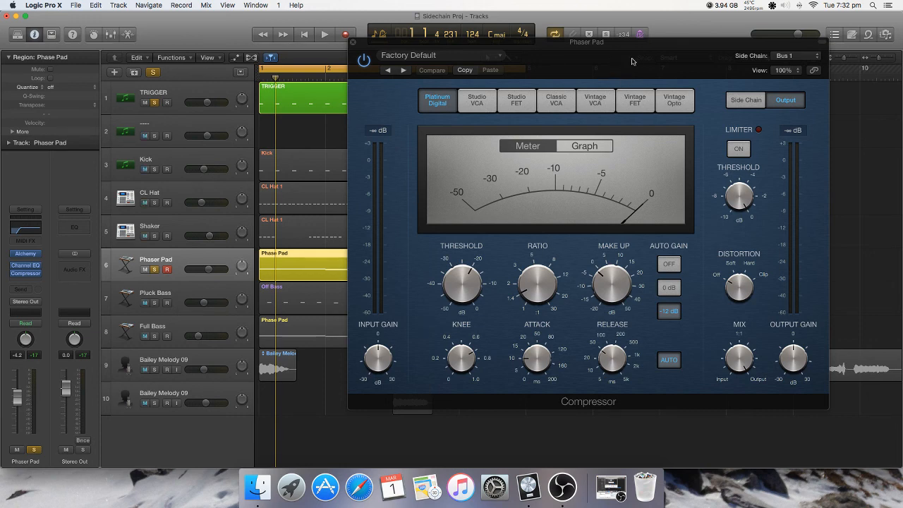
Step: Reopen the TRIGGER region in the Piano Roll and move the Compressor window off its notes
drag(633, 60, 603, 54)
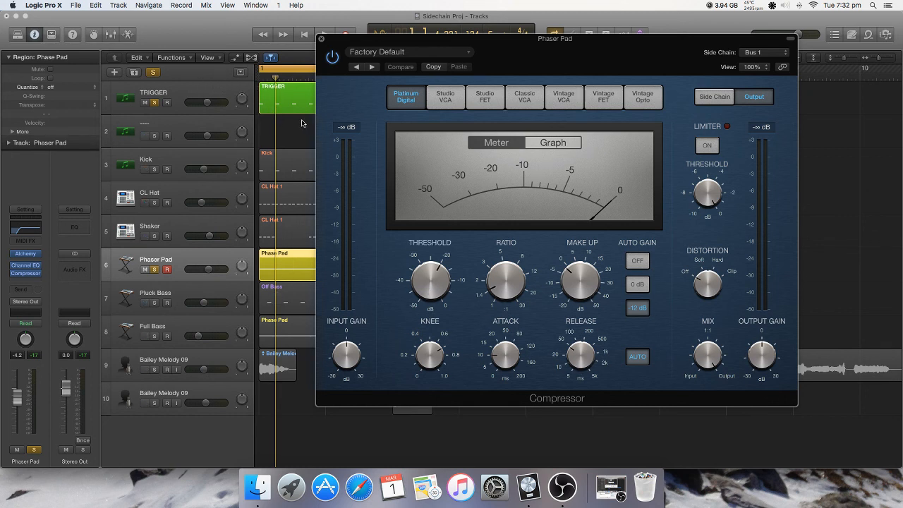
double_click(269, 113)
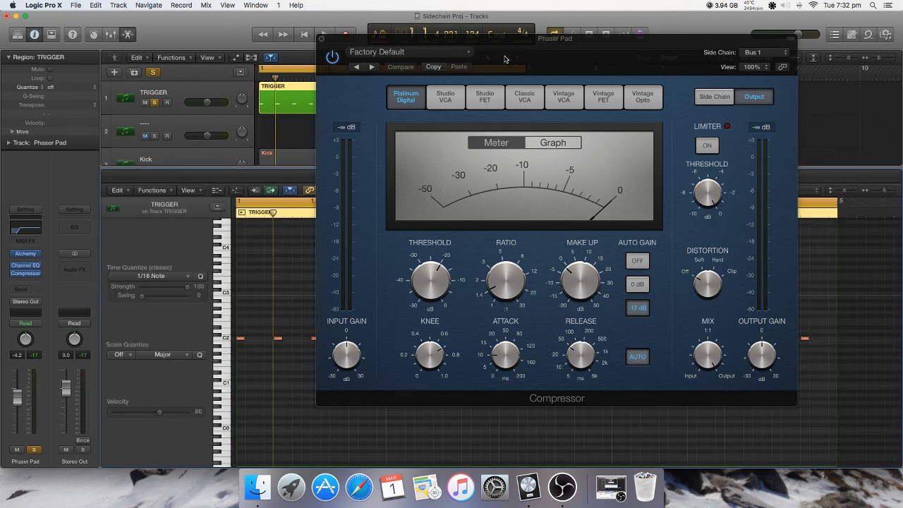
drag(505, 59, 597, 61)
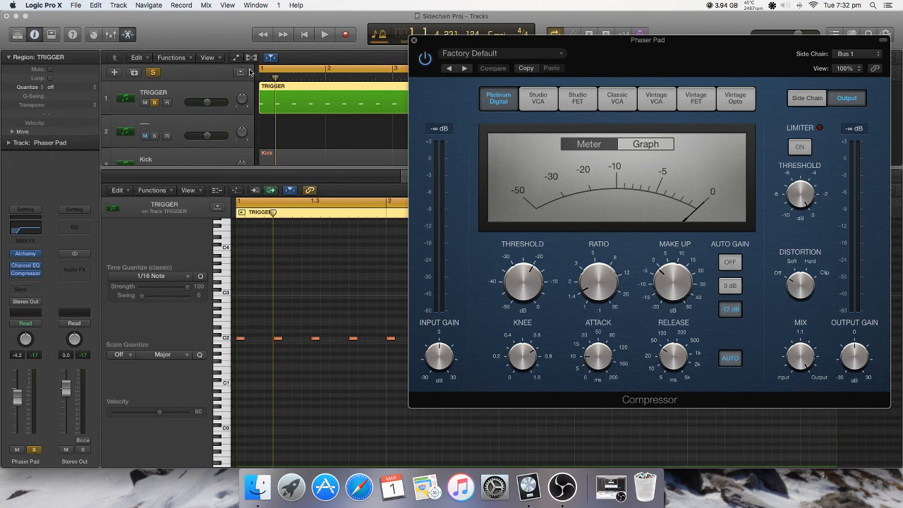
Step: Replace the TRIGGER notes in the Piano Roll with the Phaser Pad track's region notes and look back over the tracks
click(129, 35)
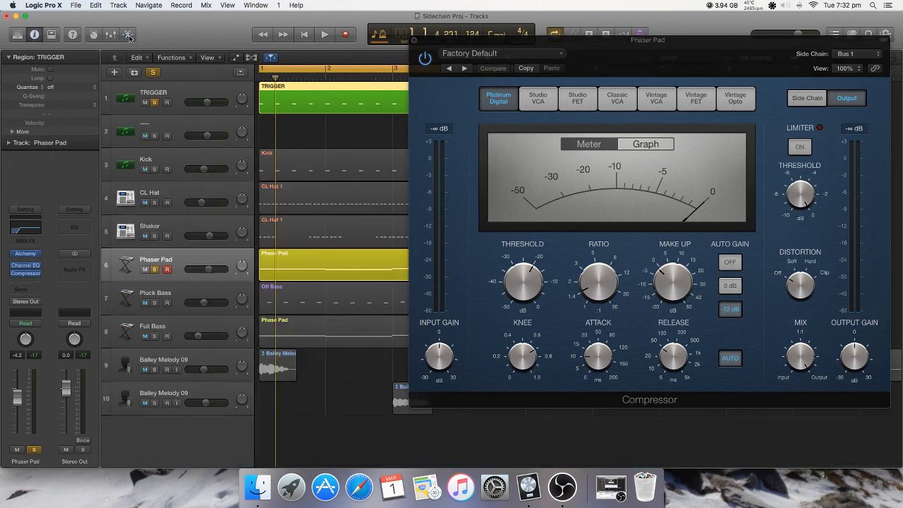
click(313, 257)
double_click(295, 259)
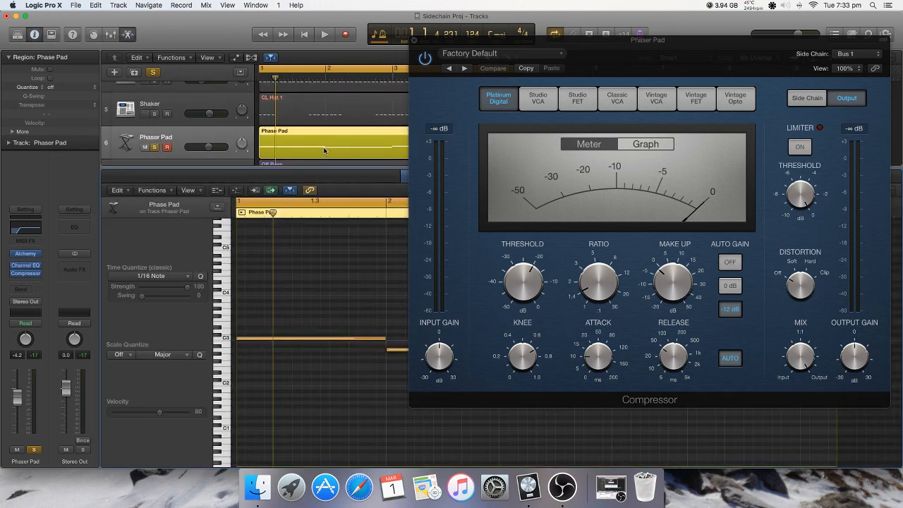
scroll(300, 120, up, 5)
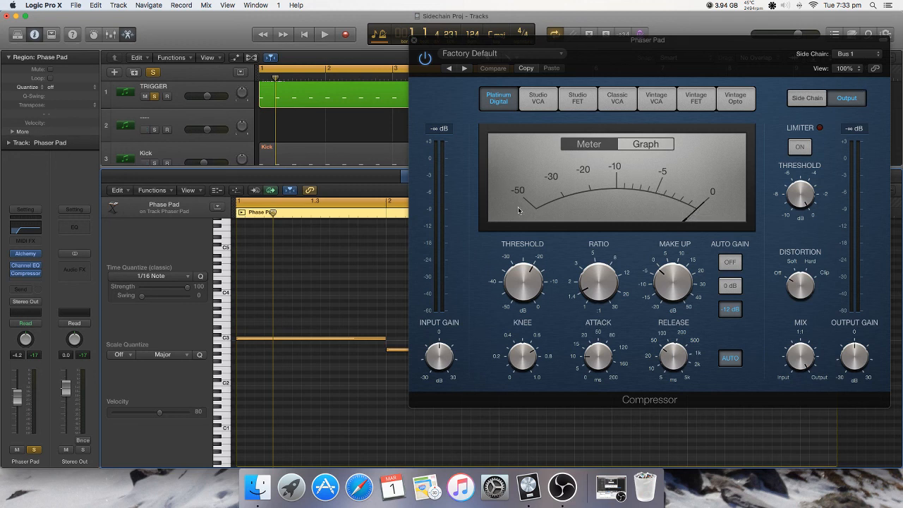
scroll(172, 124, down, 2)
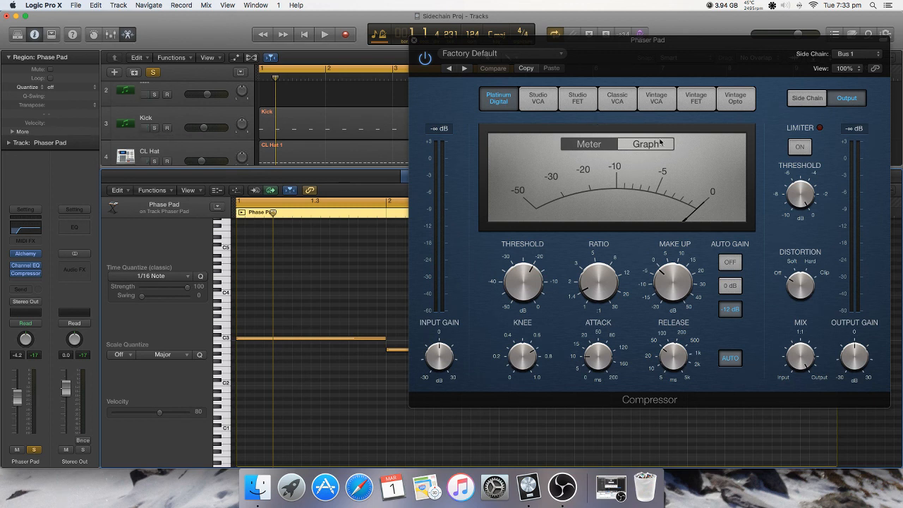
Step: Start playback with the Kick track soloed to hear it against the pad, and unsolo the Kick
click(157, 129)
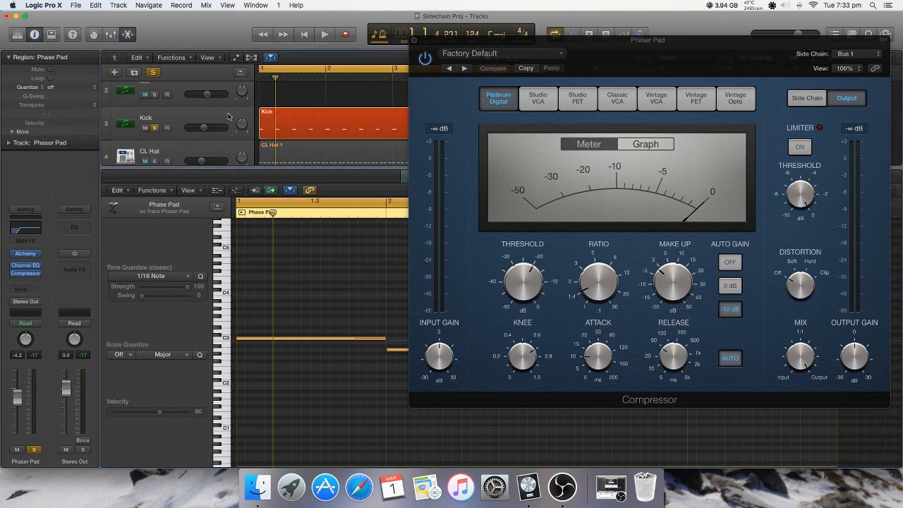
drag(604, 290, 599, 277)
key(space)
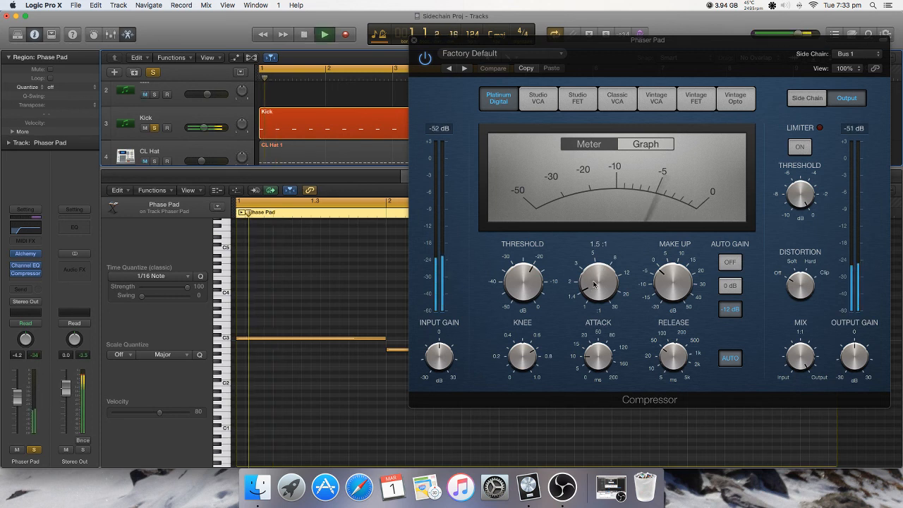
click(156, 129)
Step: Sweep the Compressor's ratio up and down during playback, including 2.4:1, stop playback, and bring the ratio back up near 5:1
drag(602, 290, 608, 244)
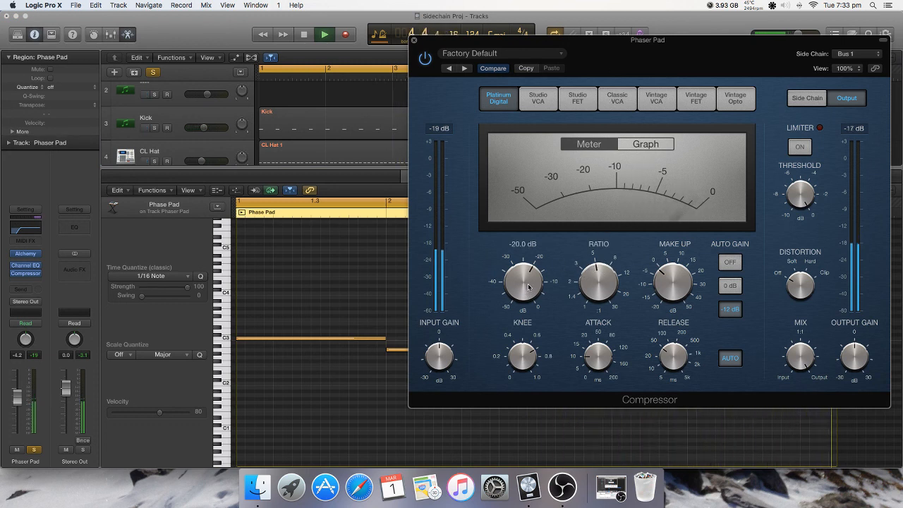
drag(603, 280, 594, 300)
key(space)
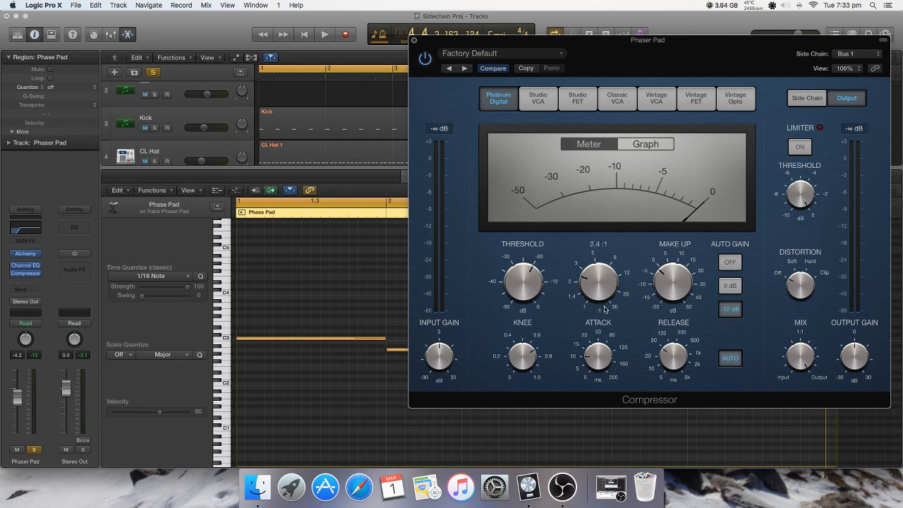
drag(606, 281, 603, 332)
drag(597, 288, 609, 242)
Step: Play the tracks in the Compressor's Graph view, raise the ratio to 6.1:1, stop playback, and return to the Meter view
click(639, 145)
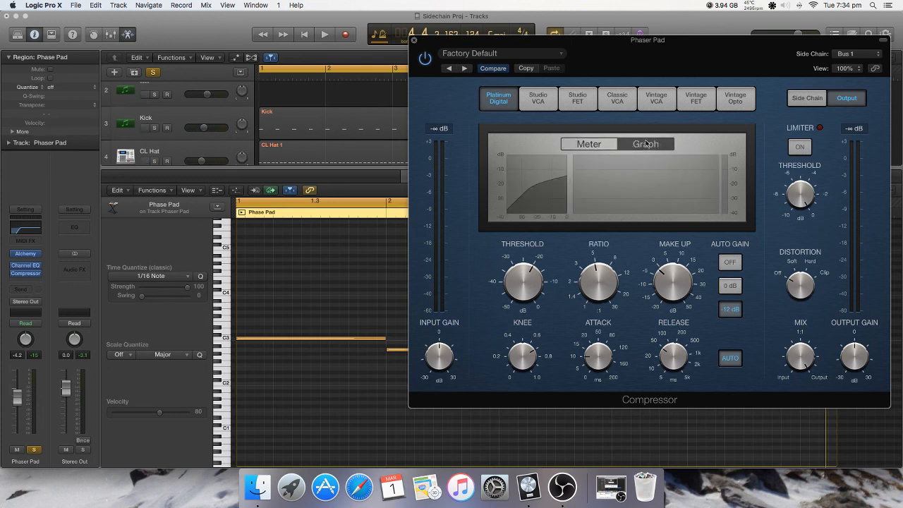
click(599, 146)
click(636, 145)
key(space)
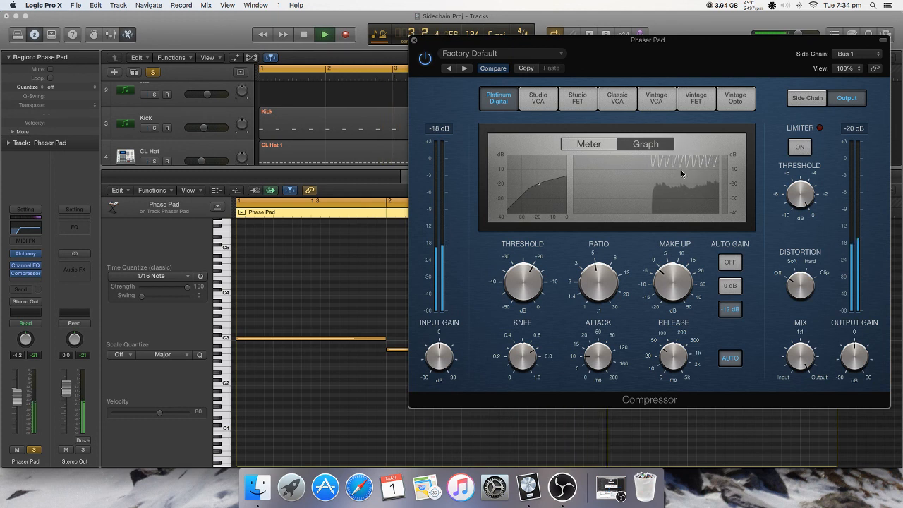
drag(594, 294, 612, 280)
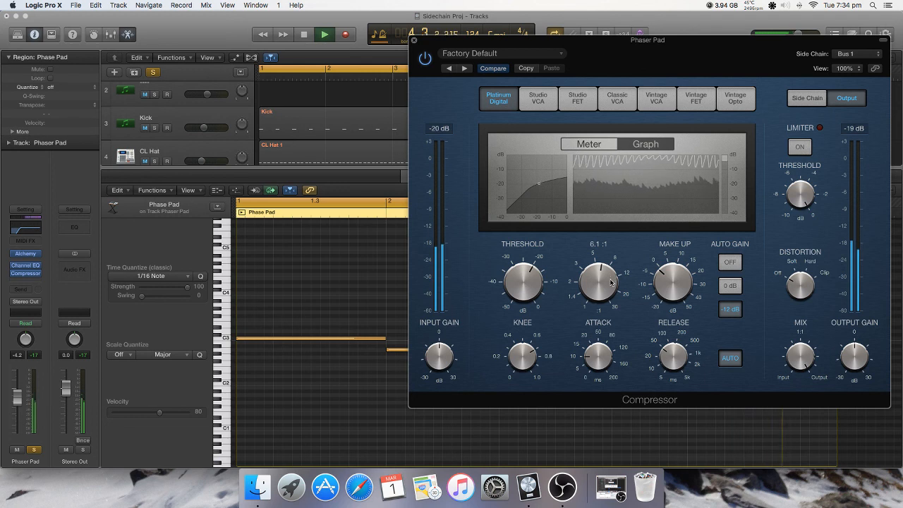
mouse_move(534, 285)
key(space)
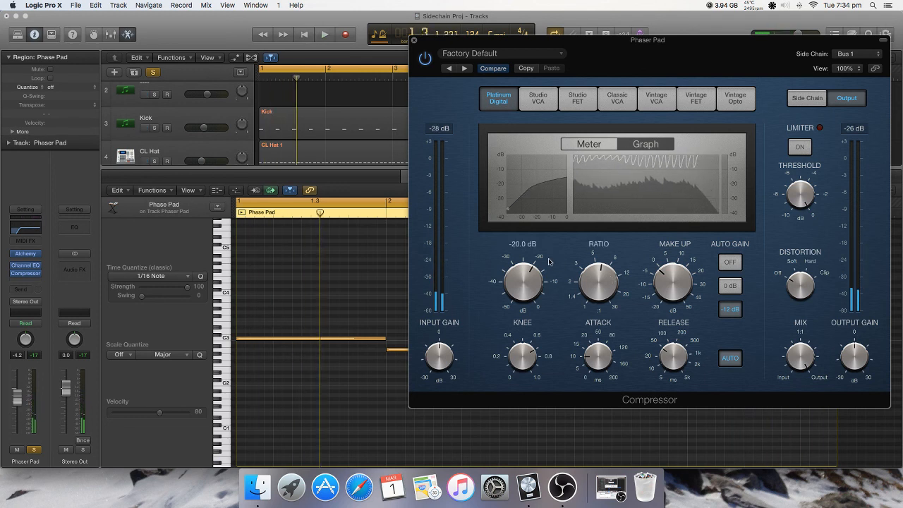
click(588, 145)
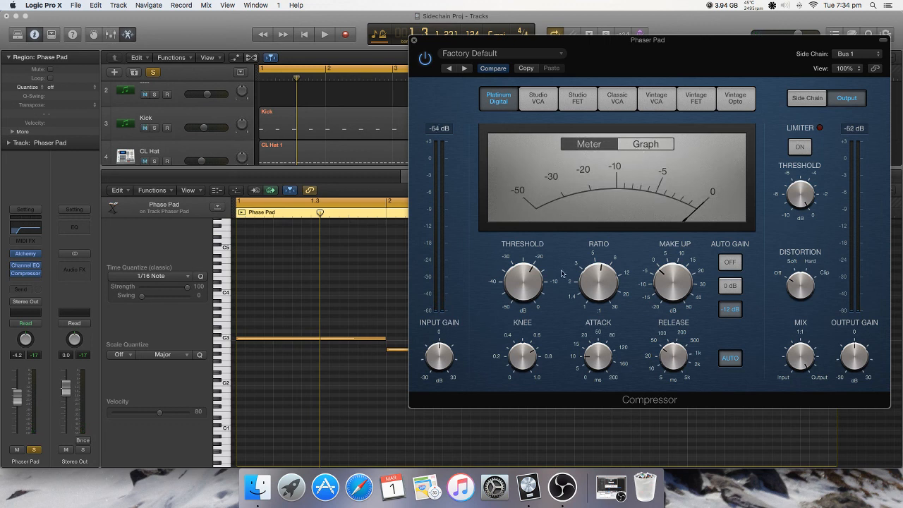
Step: Raise the Compressor's threshold to between -20 and -10 dB and lower the ratio slightly during playback, checking the result in the Graph view
mouse_move(524, 290)
key(space)
drag(539, 290, 538, 280)
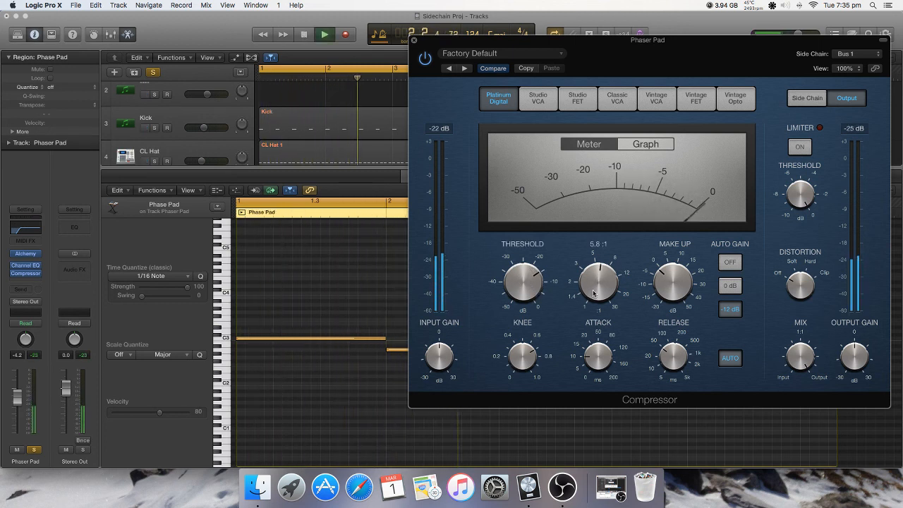
drag(607, 290, 608, 293)
drag(530, 293, 532, 292)
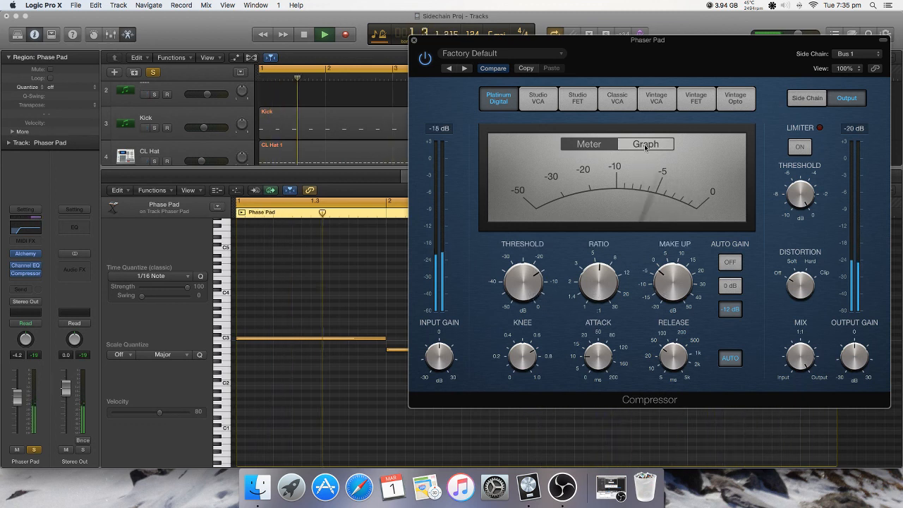
click(647, 144)
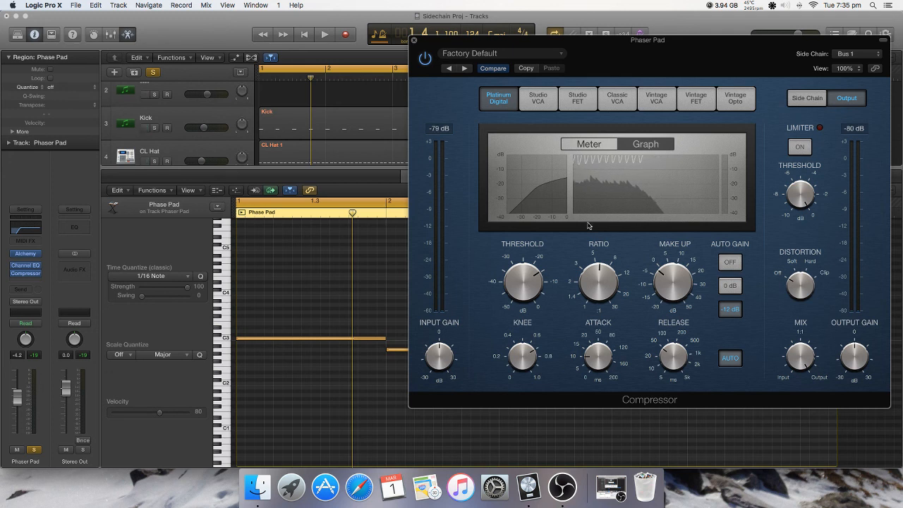
Step: Vary the Compressor's make-up gain against the graph curve, set it to 0.5 dB, and return to the Meter view
drag(678, 283, 691, 244)
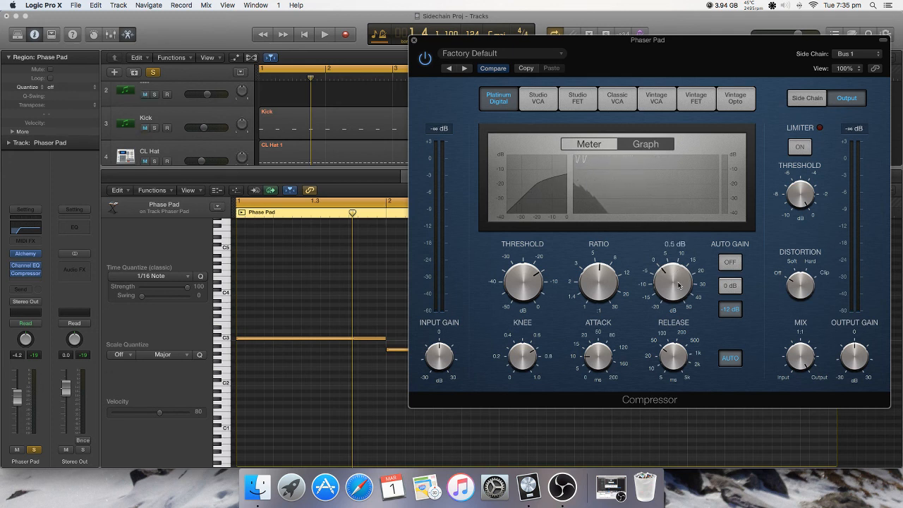
drag(675, 284, 675, 282)
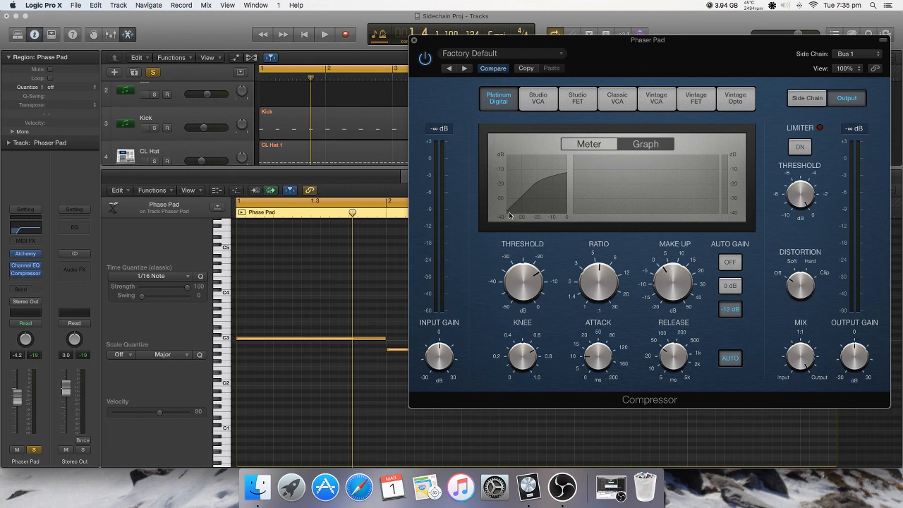
mouse_move(680, 280)
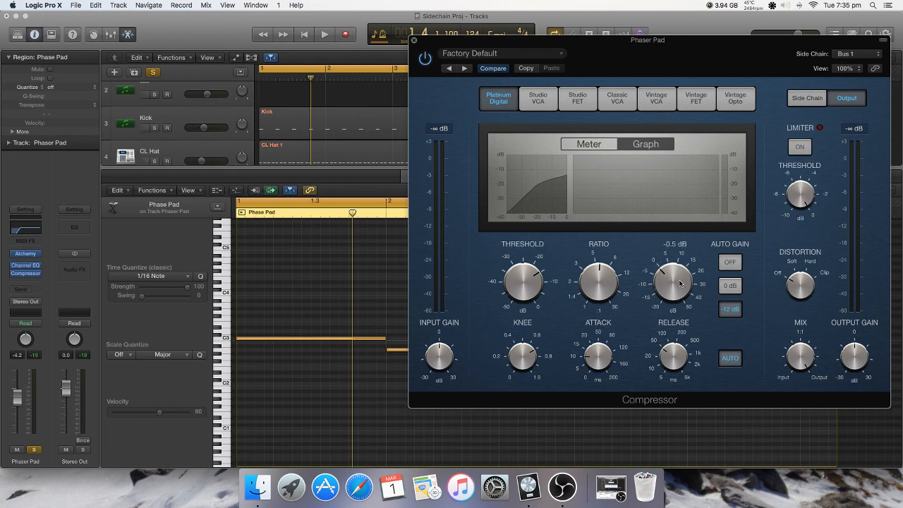
drag(680, 279, 679, 277)
click(604, 144)
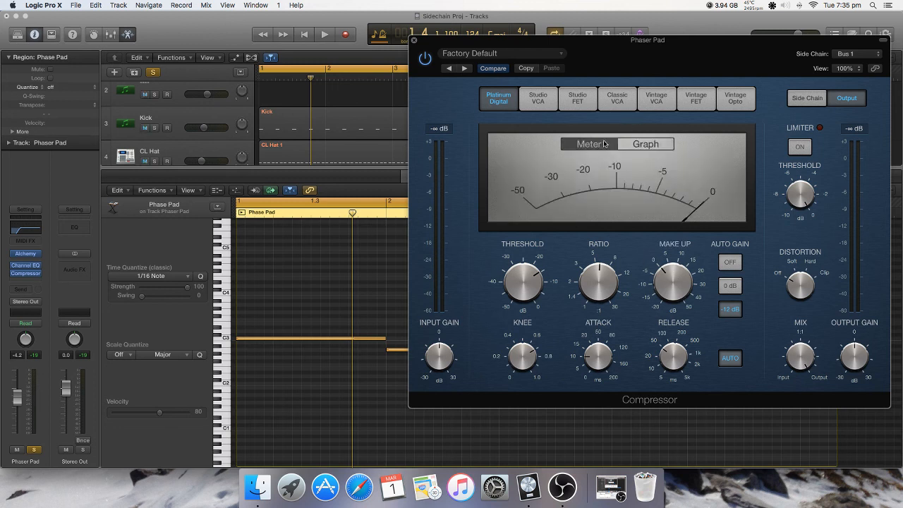
Step: Play the tracks briefly, stop playback, and set the Compressor's attack to 11.0 ms
key(space)
mouse_move(602, 357)
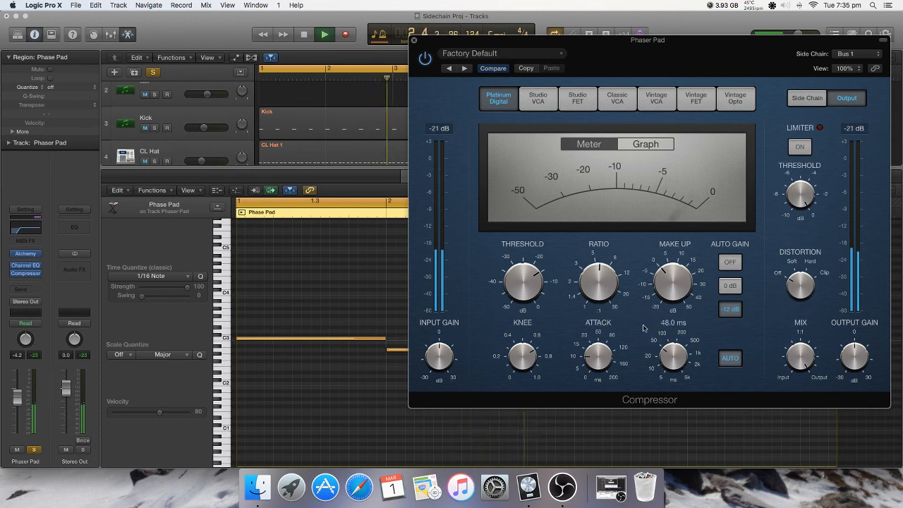
key(space)
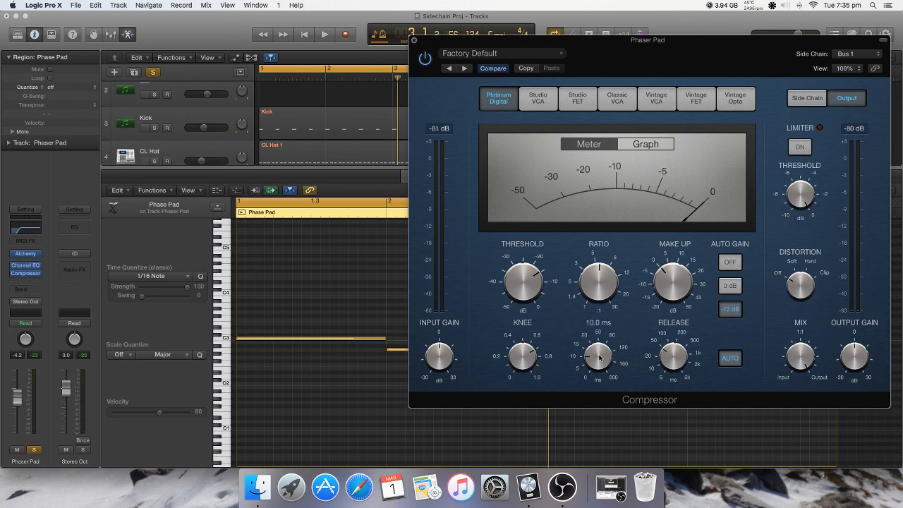
scroll(318, 139, up, 2)
scroll(318, 140, down, 1)
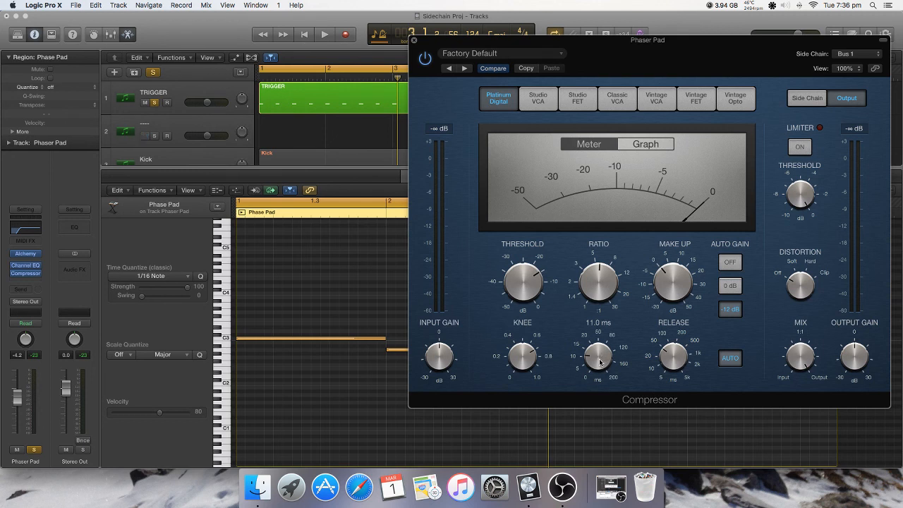
Step: Raise the Compressor's release to 1400 ms while the tracks play, and stop playback
mouse_move(673, 357)
scroll(329, 146, down, 3)
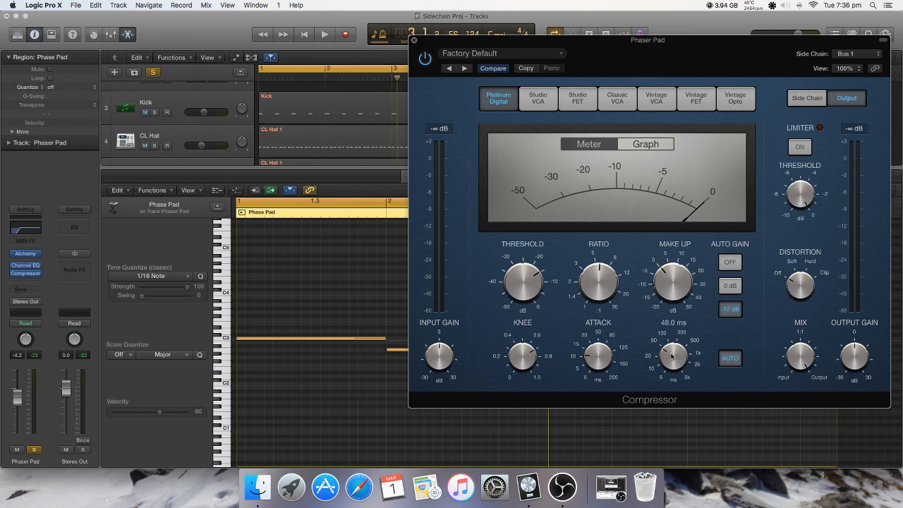
scroll(673, 356, up, 5)
key(space)
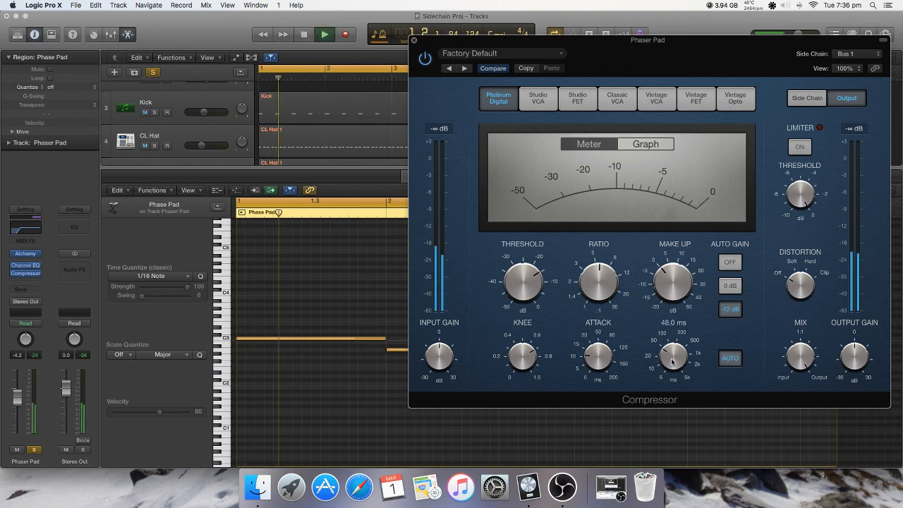
drag(673, 355, 681, 315)
key(space)
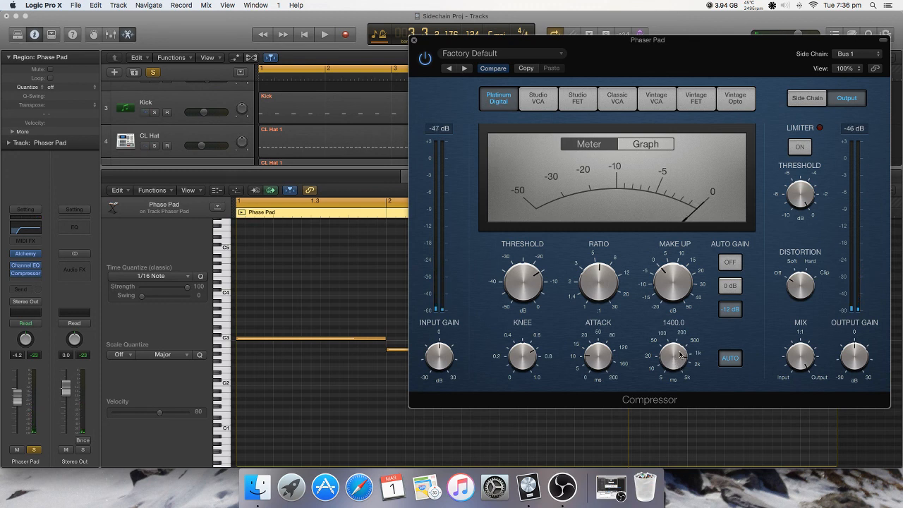
Step: Show the TRIGGER region, replay the tracks, lower the Compressor's release to between 100 and 200 ms, and stop playback
scroll(331, 134, up, 3)
click(297, 121)
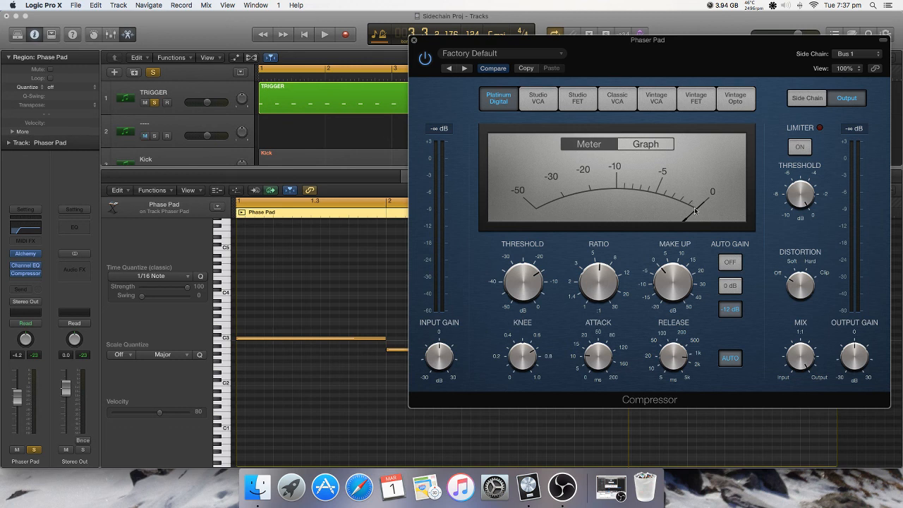
mouse_move(675, 353)
key(space)
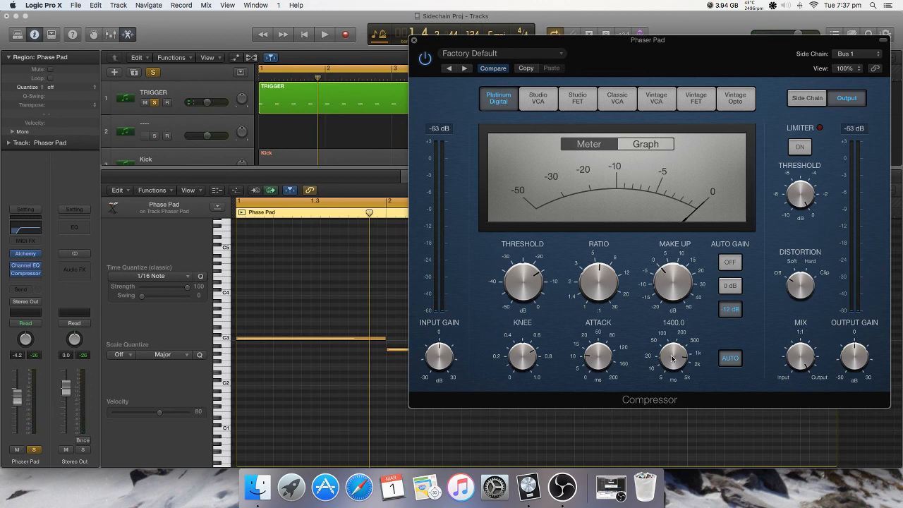
key(space)
drag(672, 359, 672, 384)
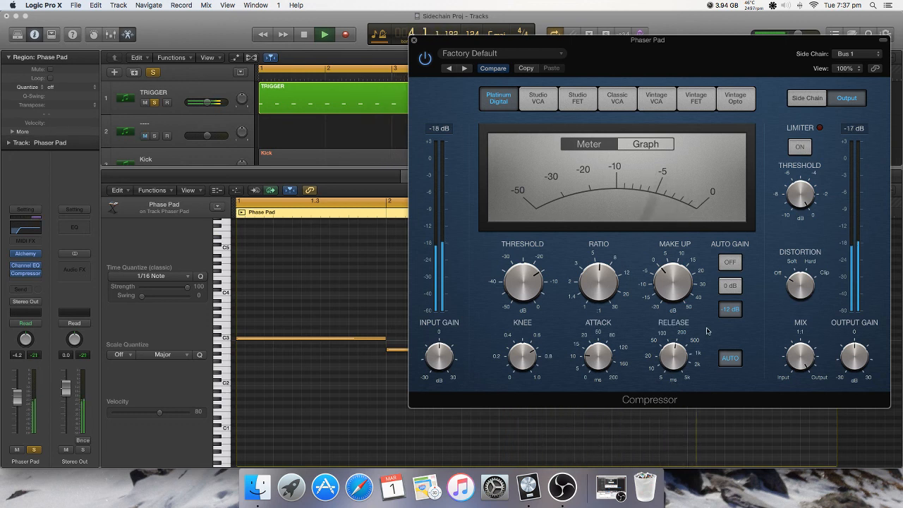
mouse_move(659, 290)
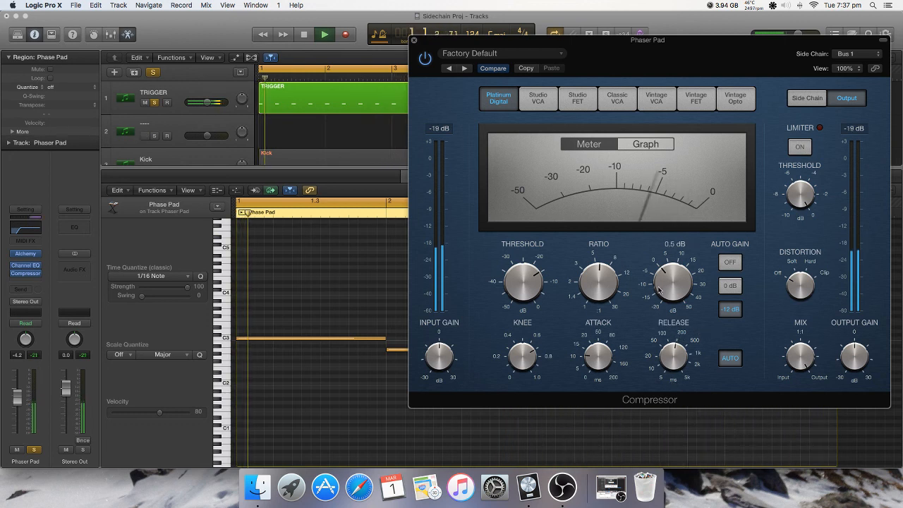
key(space)
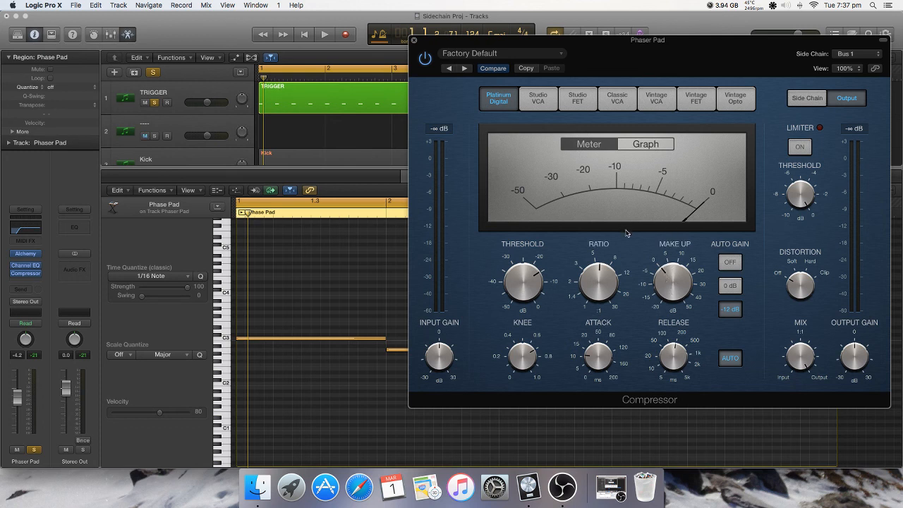
Step: Close the Compressor and the Piano Roll after checking the Graph view, and solo the CL Hat track
click(647, 145)
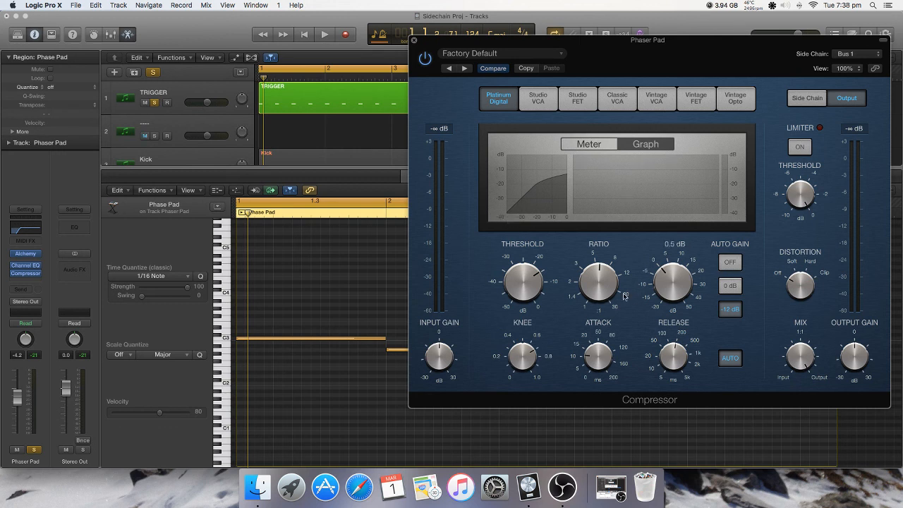
click(598, 145)
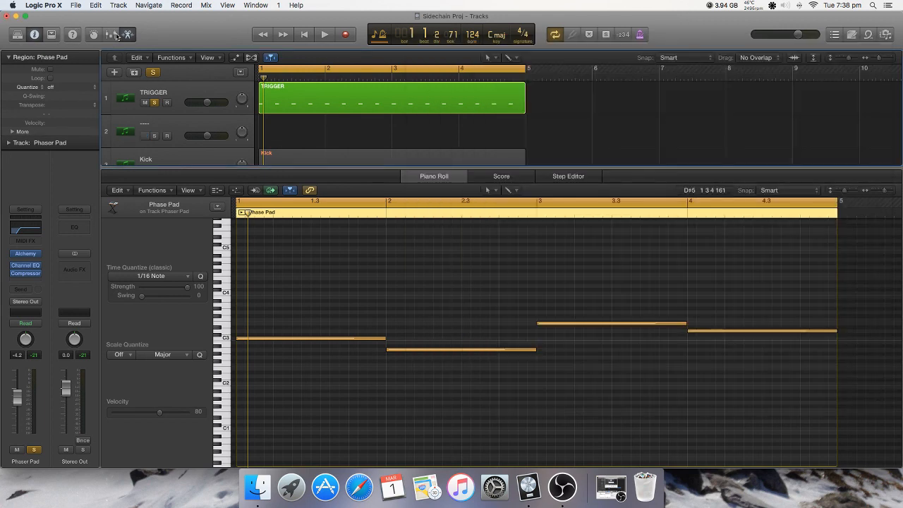
click(128, 35)
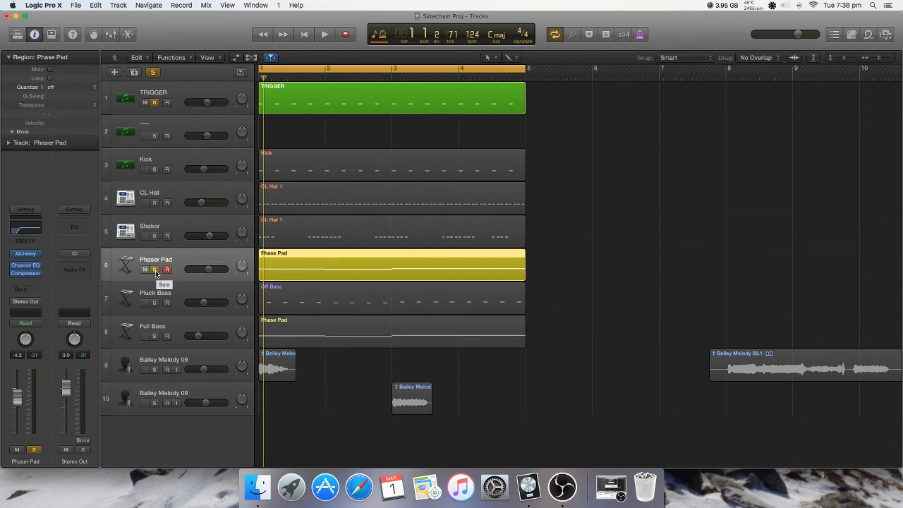
click(154, 203)
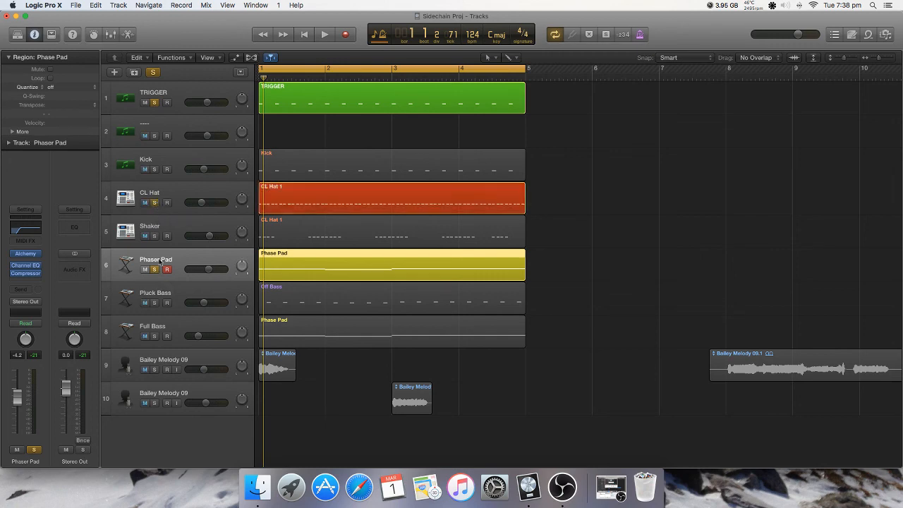
Step: Unsolo the Phaser Pad track, select the CL Hat track, and open its region in the Piano Roll
click(156, 270)
click(218, 176)
click(211, 192)
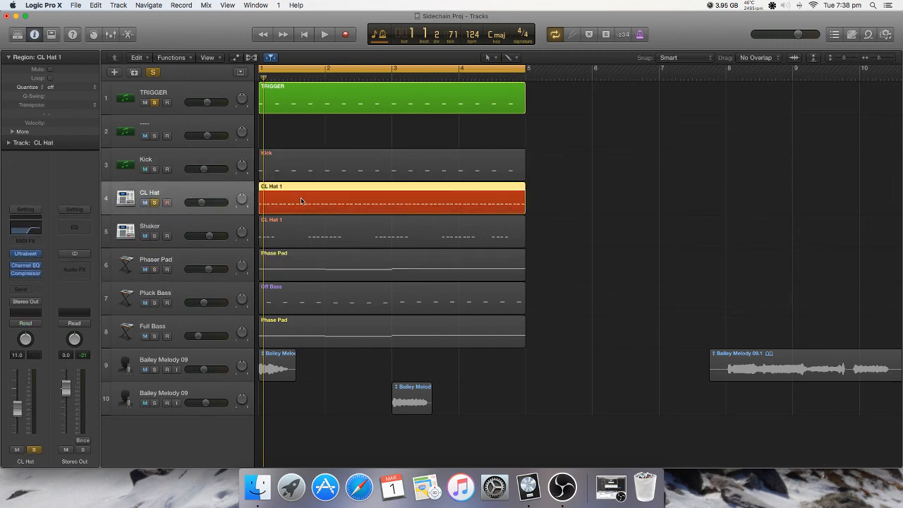
double_click(304, 201)
click(346, 345)
scroll(345, 337, down, 2)
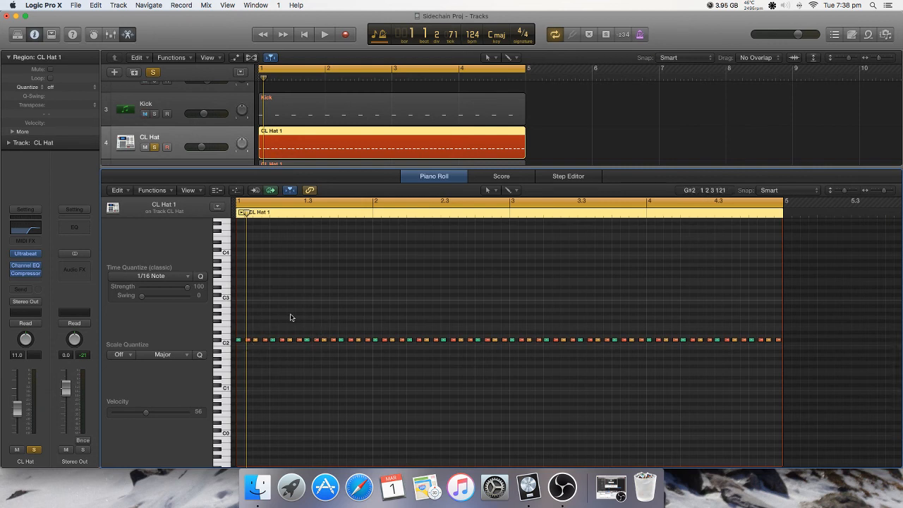
scroll(292, 317, up, 4)
scroll(361, 343, down, 3)
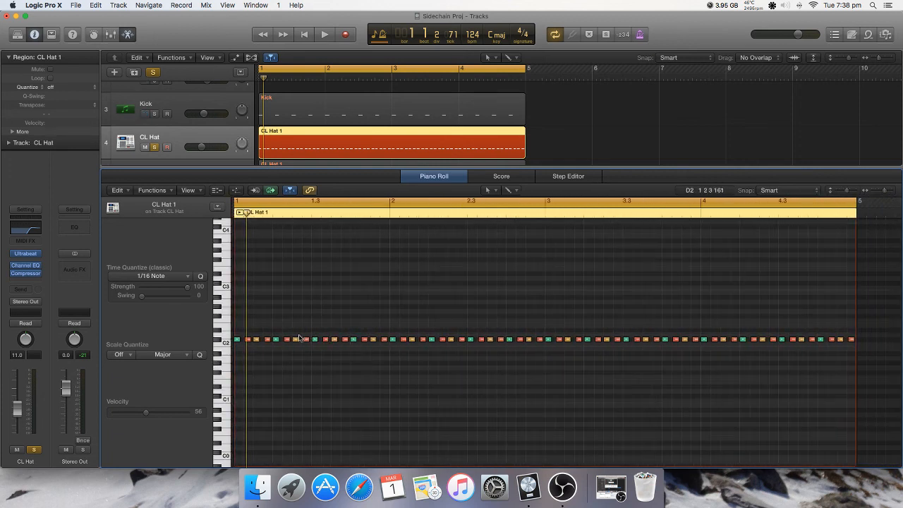
Step: Audition the first few notes of the CL Hat region one at a time and clear the note selection
click(238, 340)
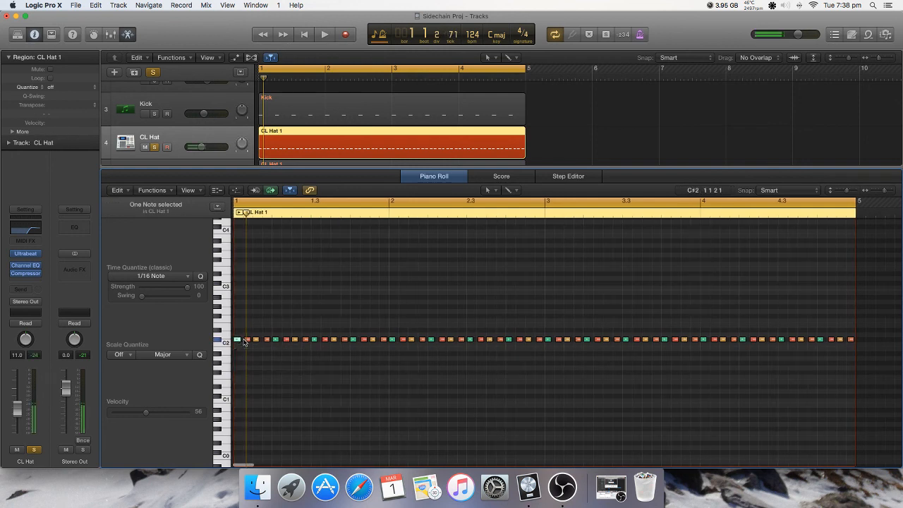
click(247, 343)
click(248, 340)
click(256, 340)
click(271, 324)
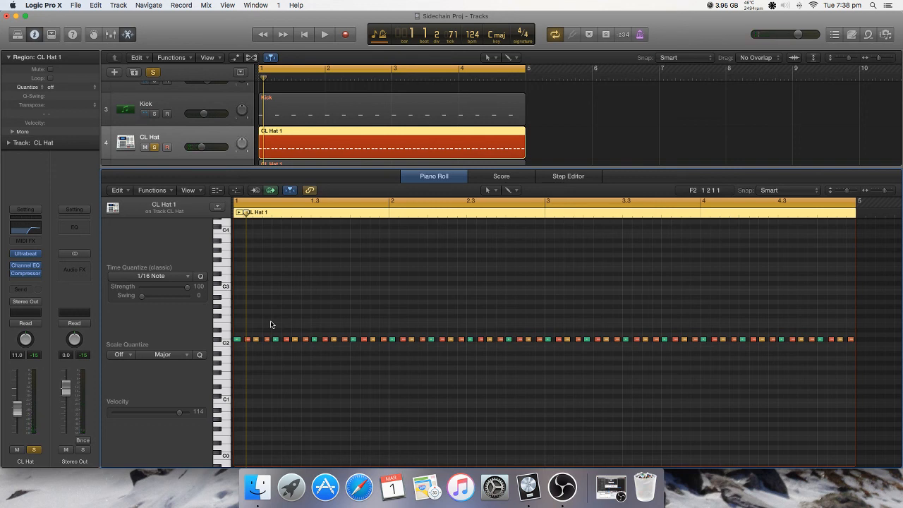
Step: Start playback of the hat pattern and unsolo the TRIGGER track so only CL Hat is heard
key(space)
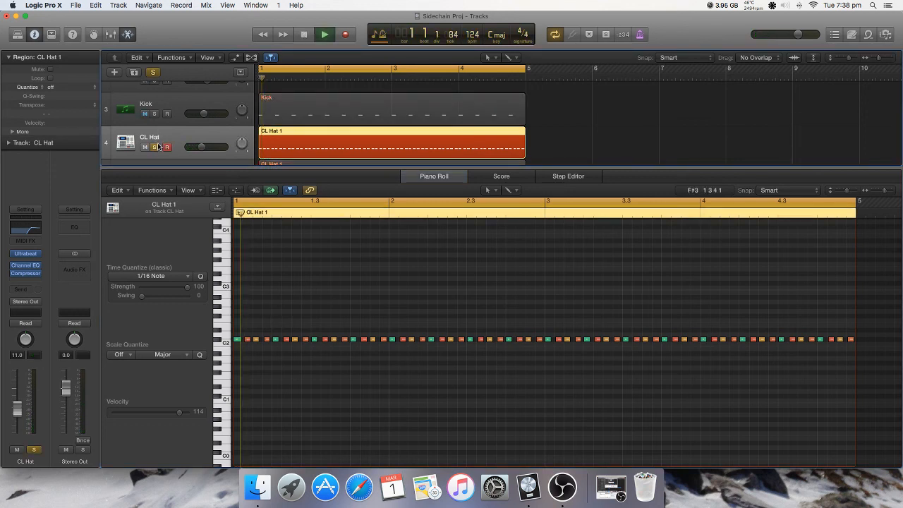
scroll(229, 158, up, 1)
scroll(228, 158, up, 3)
scroll(228, 158, down, 3)
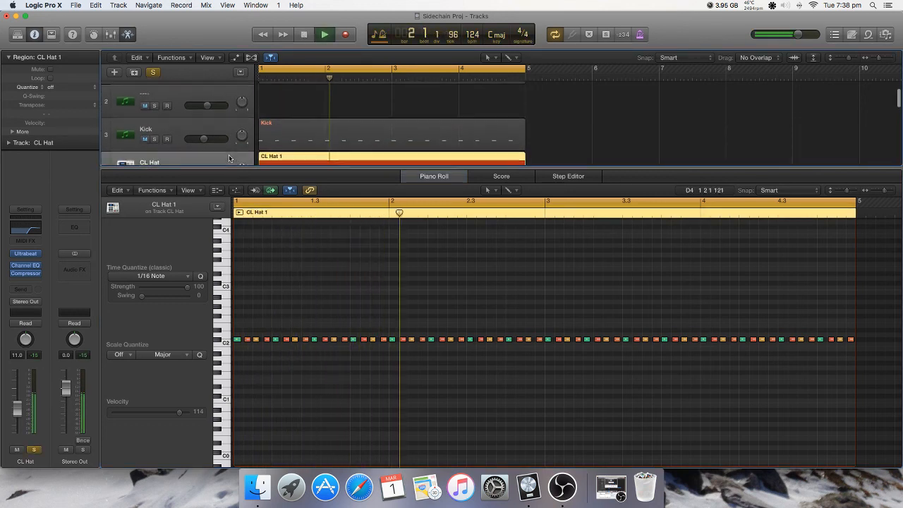
Step: Select all the CL Hat notes, set their quantize swing to 29, and stop playback after listening
drag(249, 295, 291, 365)
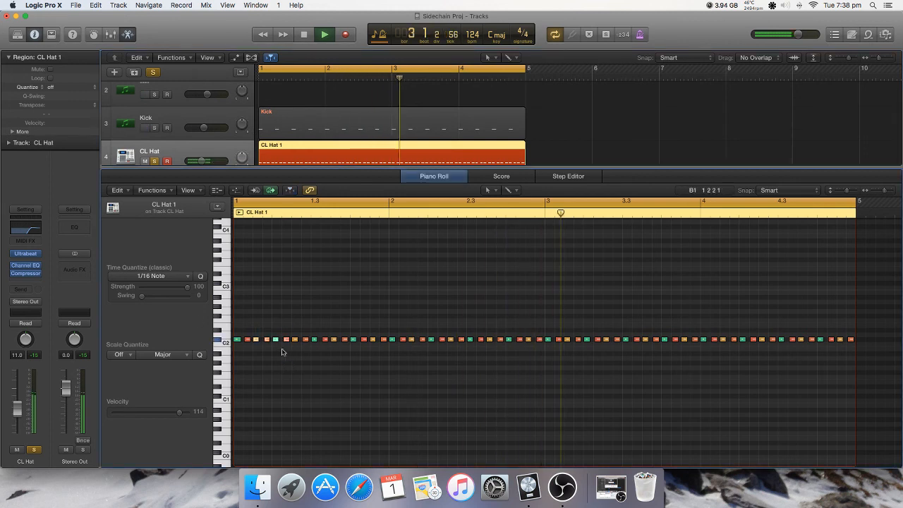
drag(240, 328, 850, 381)
drag(142, 295, 155, 296)
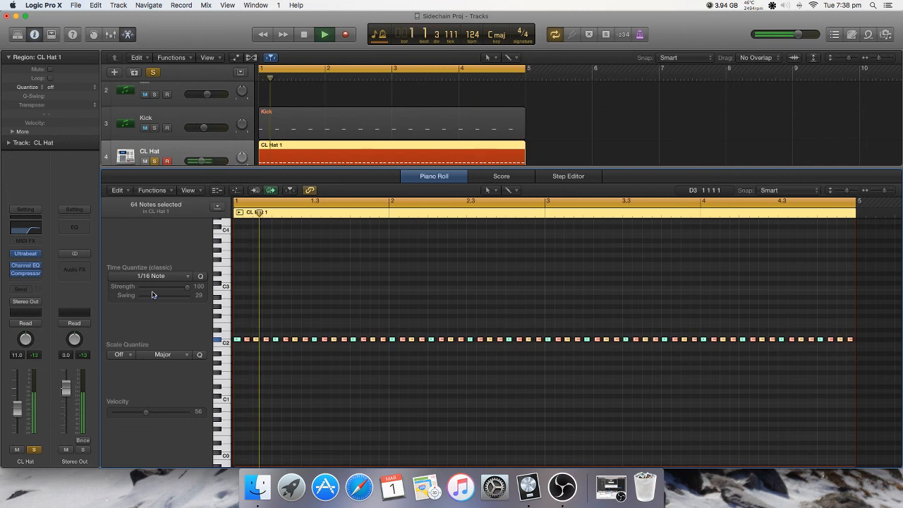
click(364, 390)
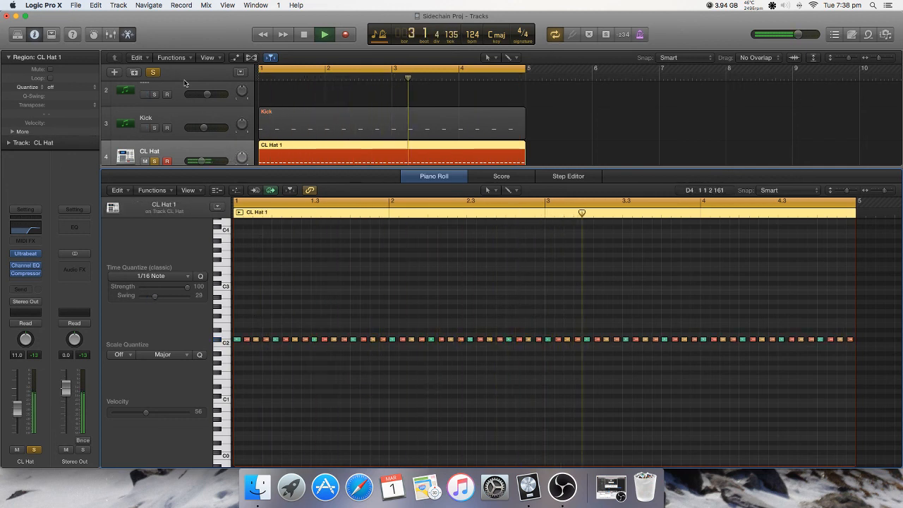
key(space)
click(289, 190)
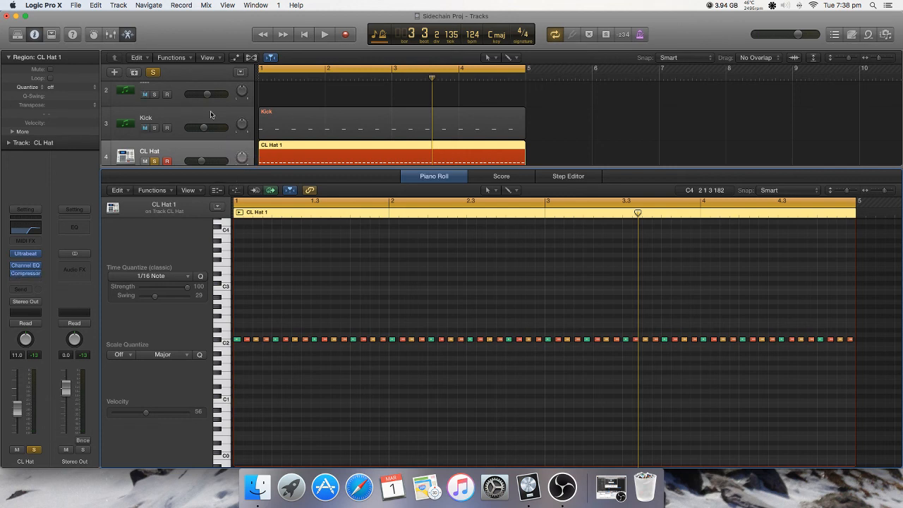
Step: Solo the TRIGGER track alongside CL Hat, and briefly open and close the CL Hat track's Compressor
scroll(174, 123, up, 1)
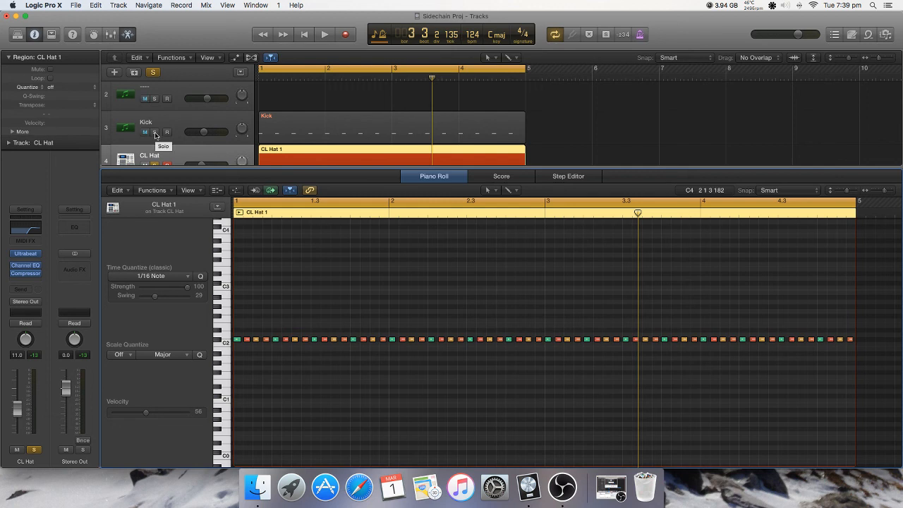
scroll(156, 135, up, 5)
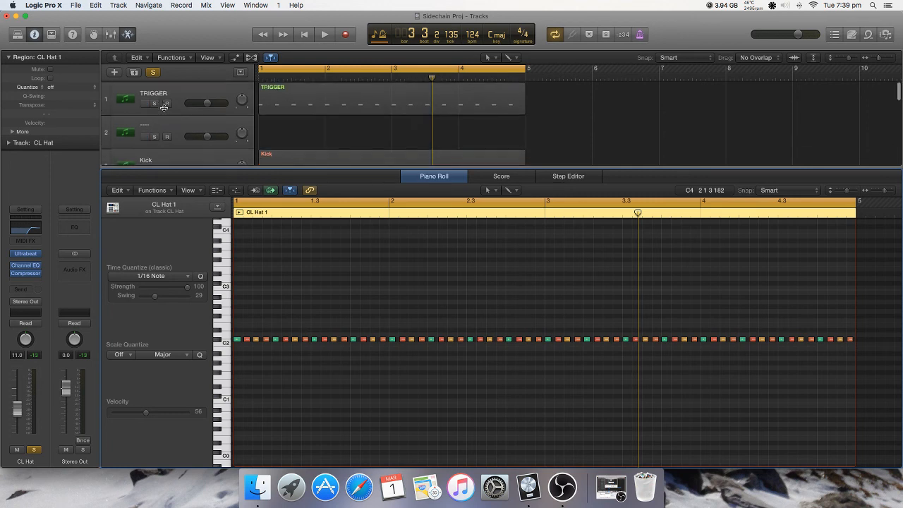
click(154, 103)
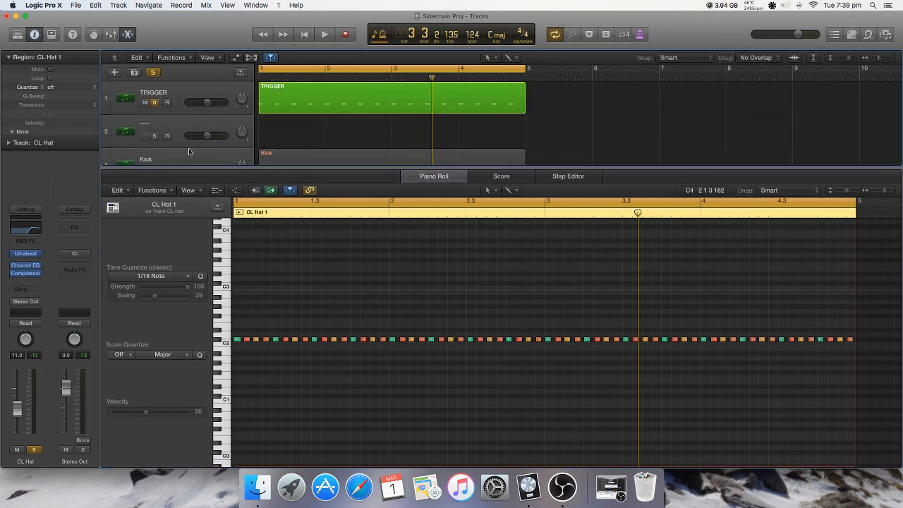
scroll(189, 152, down, 3)
click(25, 273)
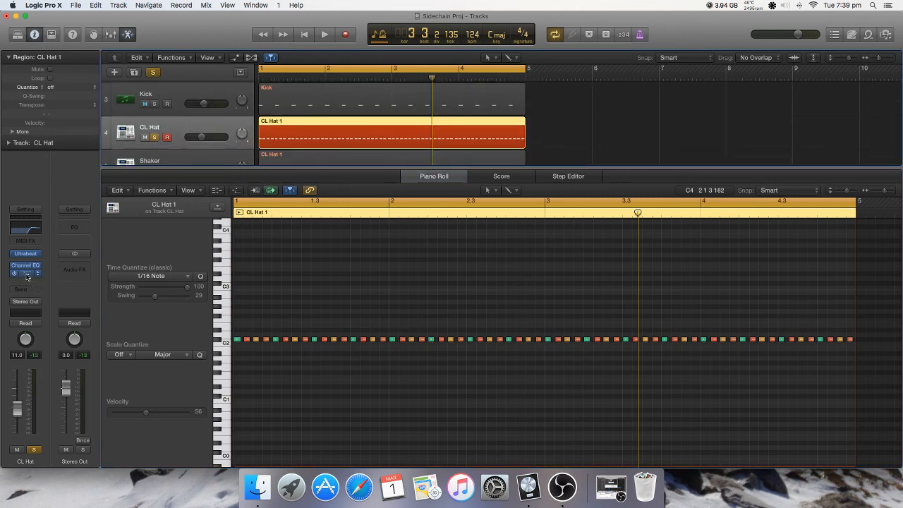
drag(108, 41, 401, 34)
click(323, 33)
scroll(199, 129, up, 5)
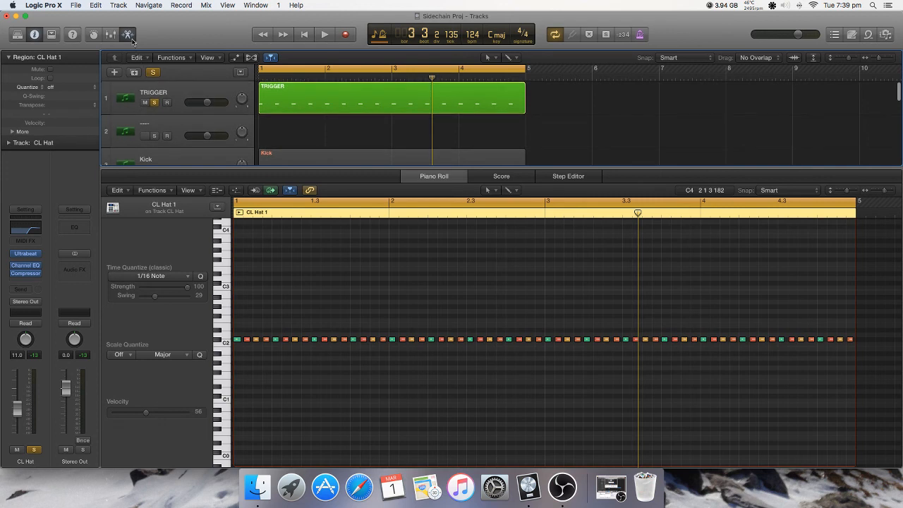
Step: Close the Piano Roll and play the soloed TRIGGER and CL Hat tracks, stopping after a listen
key(p)
key(space)
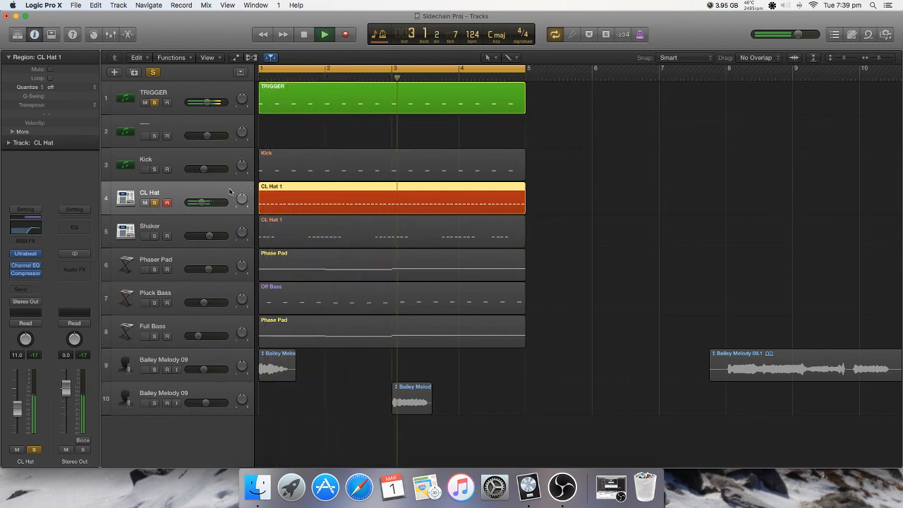
key(space)
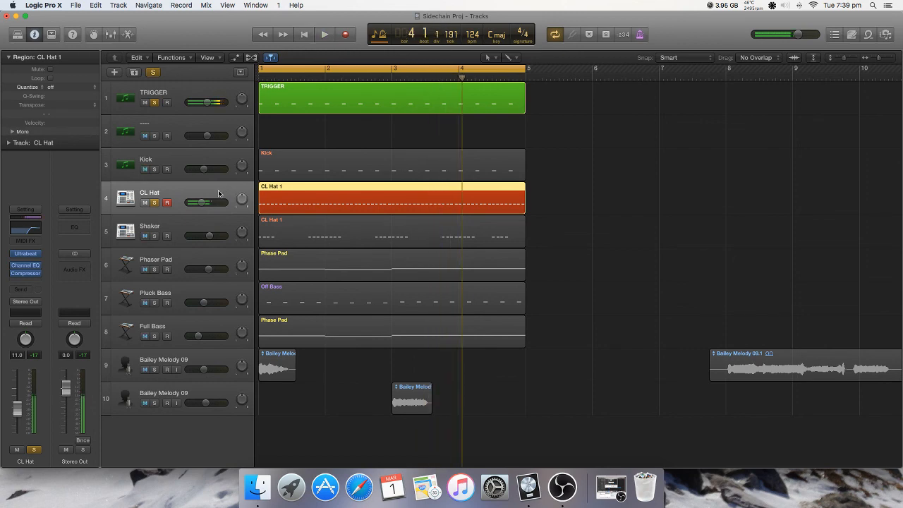
Step: Open the CL Hat track's Compressor, move its window clear of the track controls, and play briefly to watch the gain reduction meter
click(30, 274)
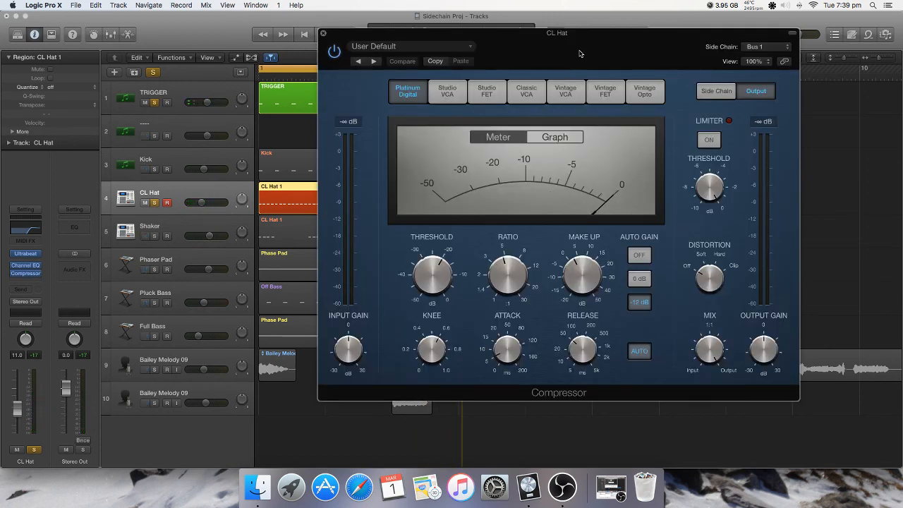
drag(598, 49, 629, 49)
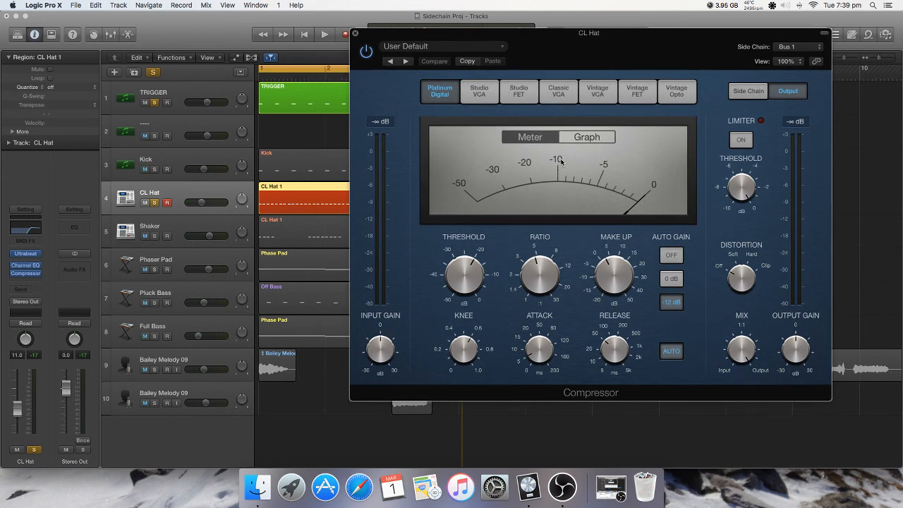
key(space)
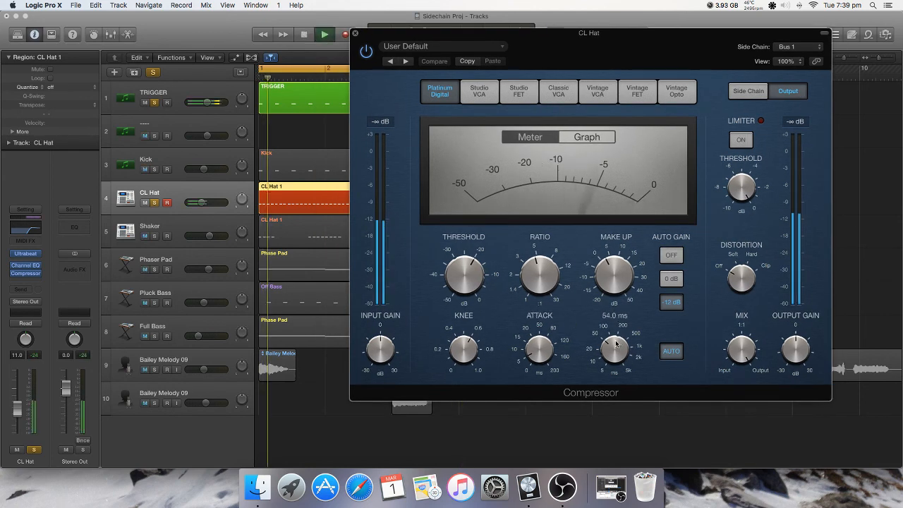
key(space)
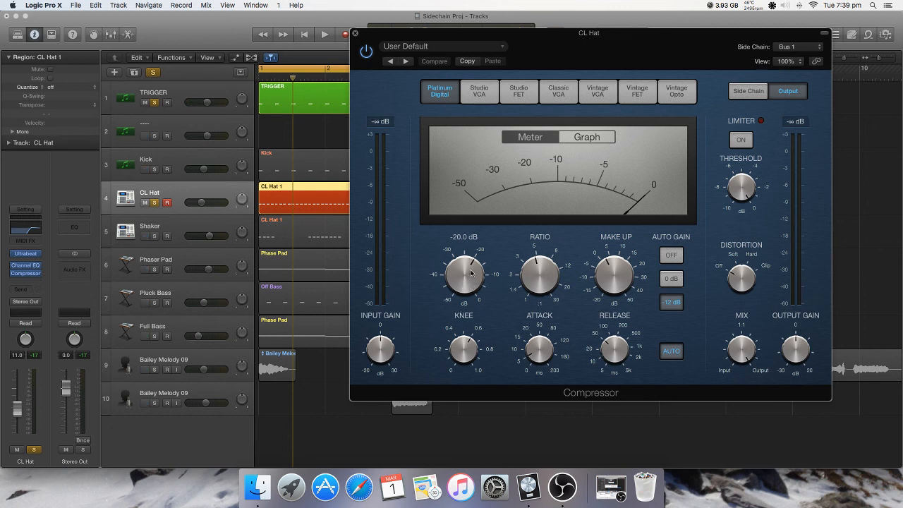
Step: Replay the tracks with the Kick track soloed too, keeping the CL Hat Compressor open, and stop playback
key(space)
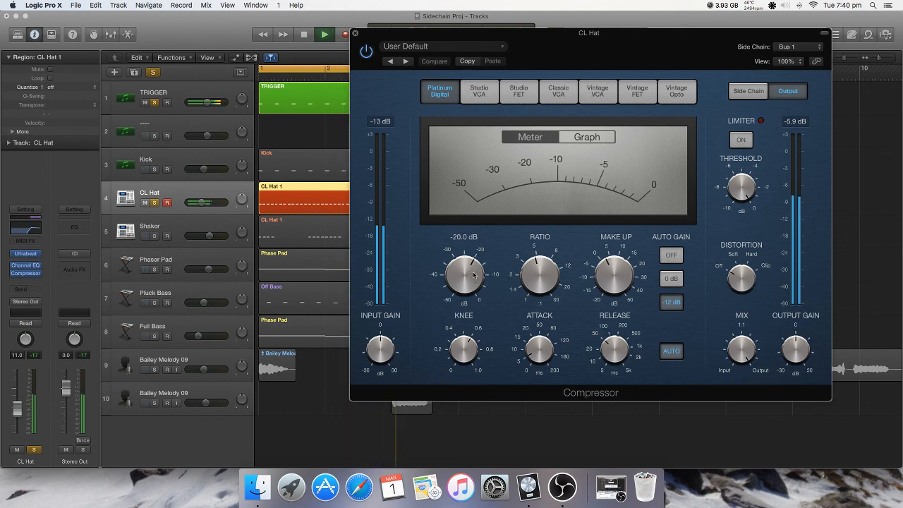
click(154, 170)
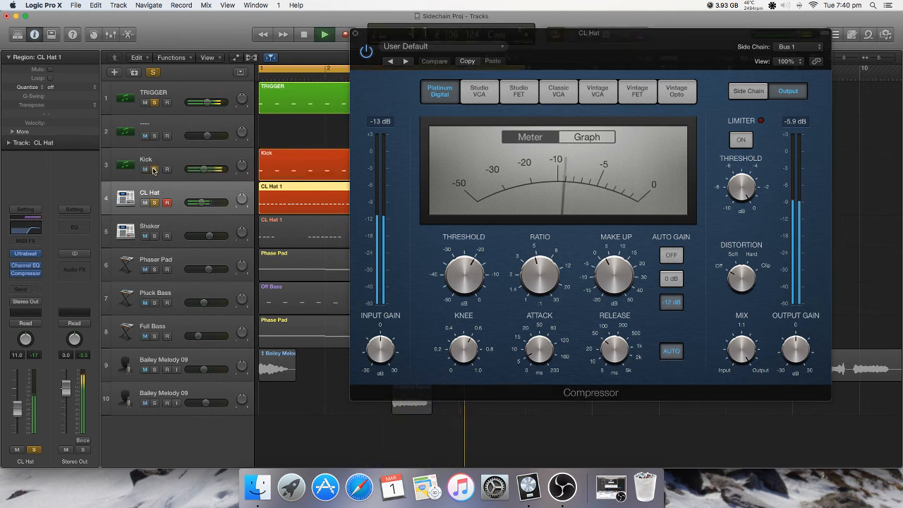
click(154, 170)
click(364, 56)
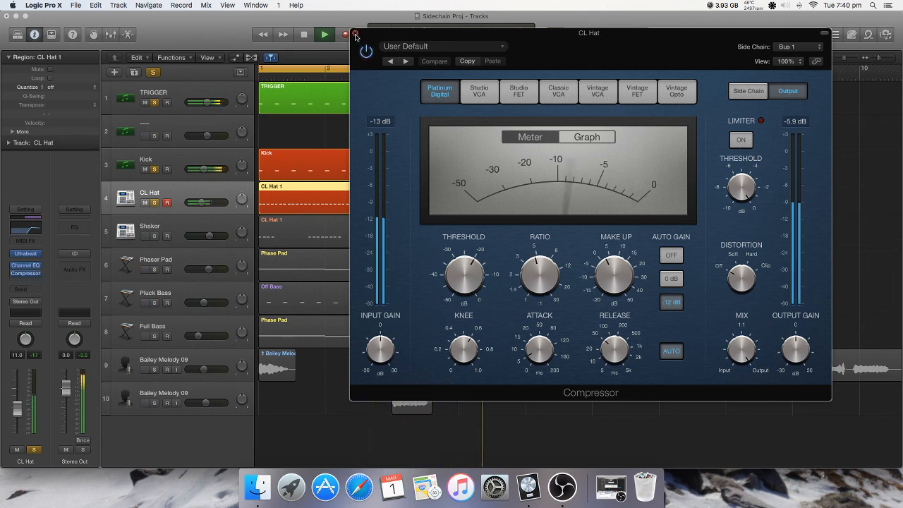
key(space)
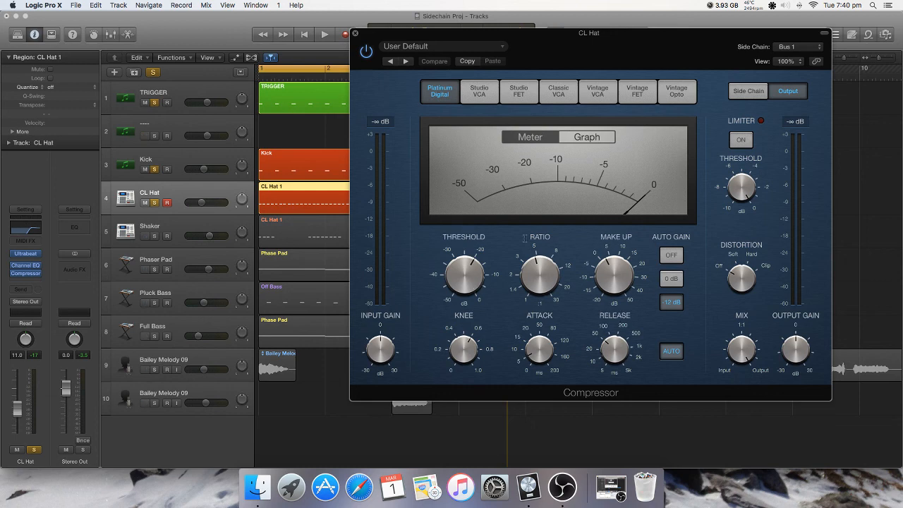
Step: Switch the CL Hat Compressor to the Studio FET model and compare it with Platinum Digital during playback
click(519, 92)
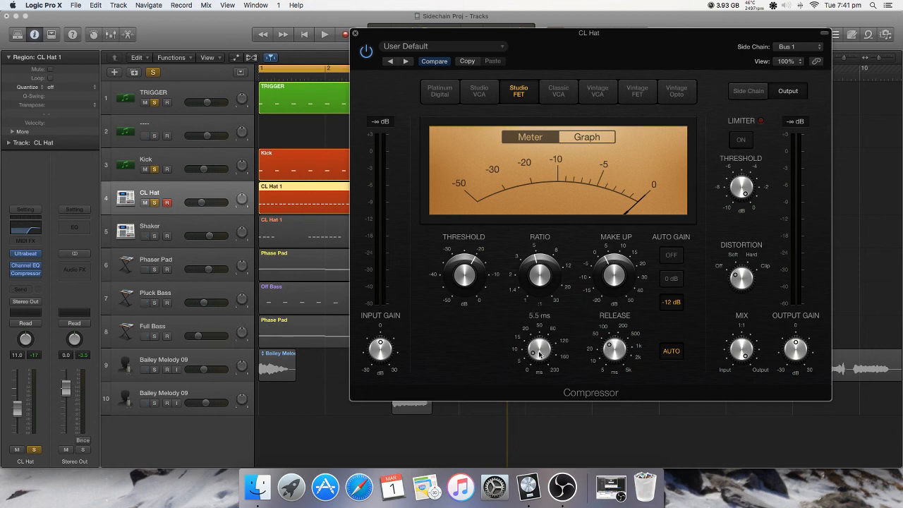
mouse_move(619, 351)
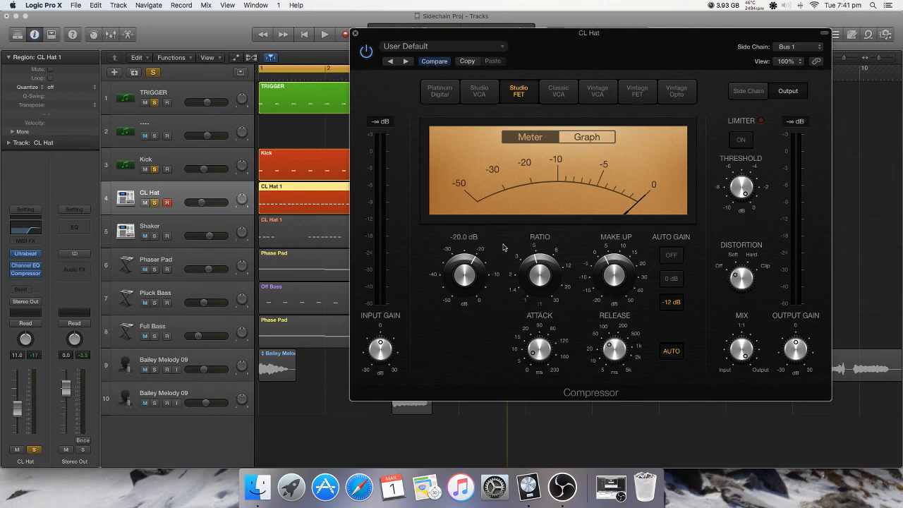
mouse_move(481, 236)
key(space)
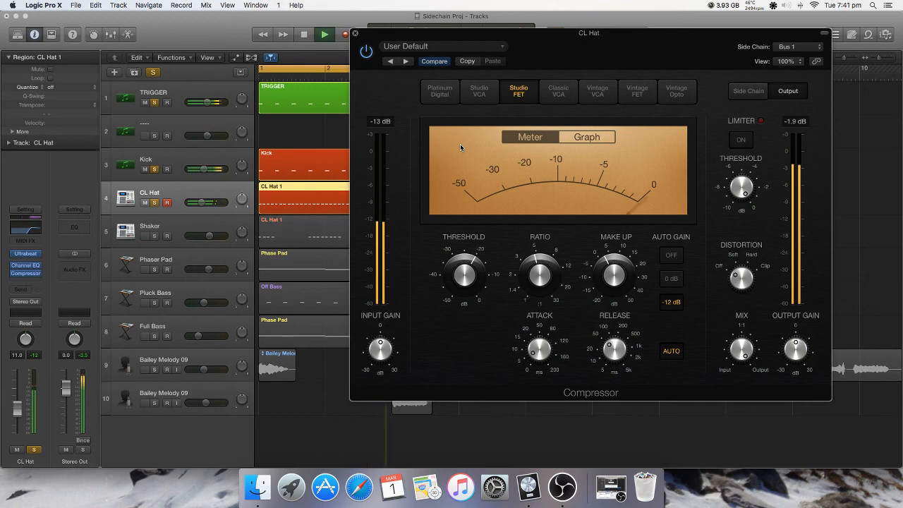
click(439, 90)
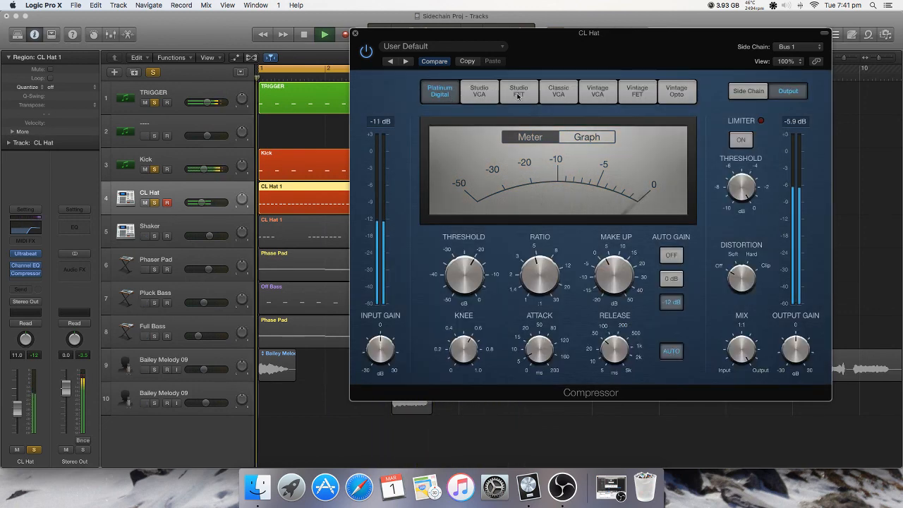
click(519, 97)
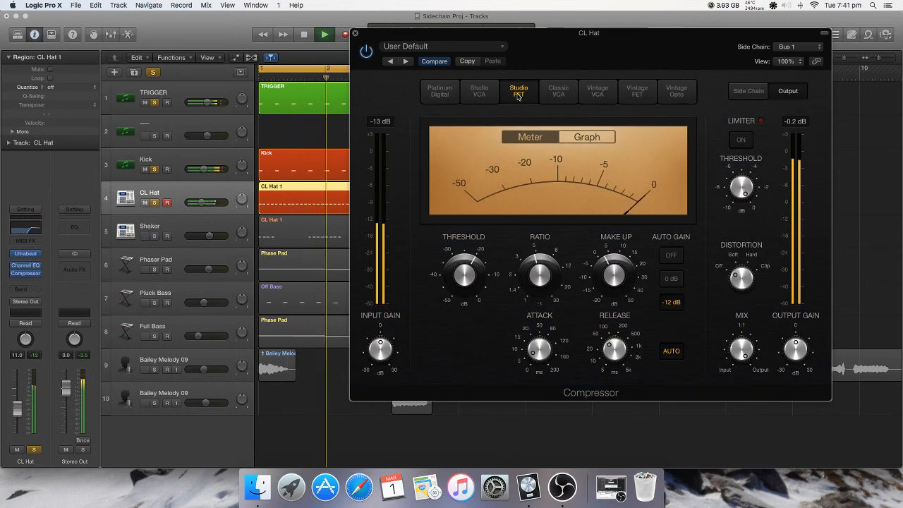
Step: Set the CL Hat Compressor's threshold to -15.5 dB and compare Platinum Digital with Studio FET again, ending on Studio FET
mouse_move(477, 280)
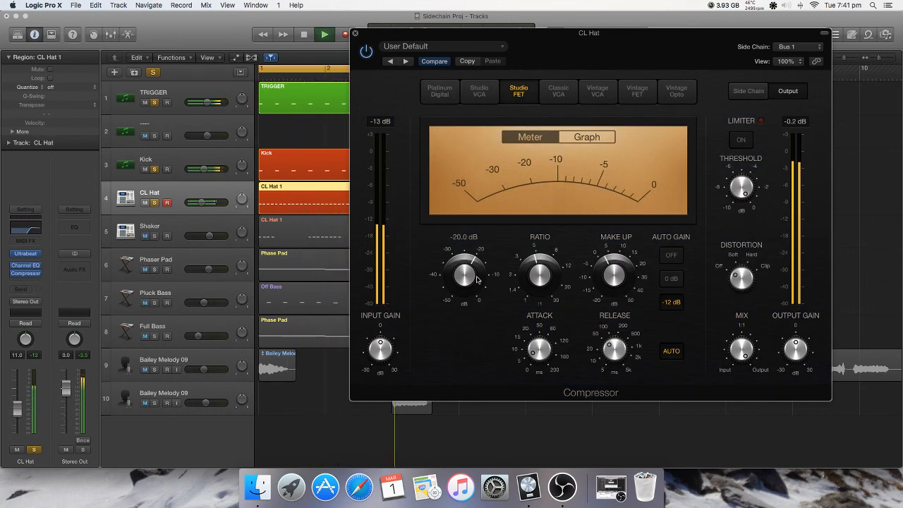
drag(477, 279, 479, 266)
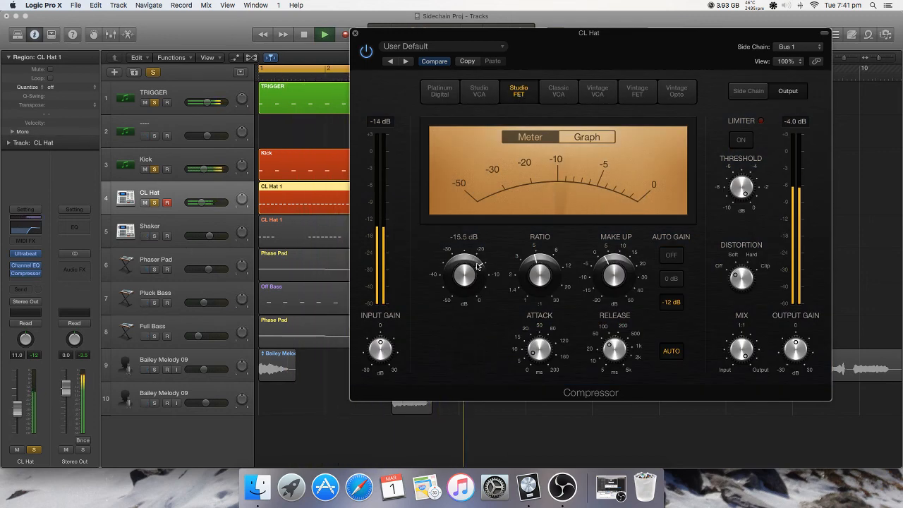
click(455, 92)
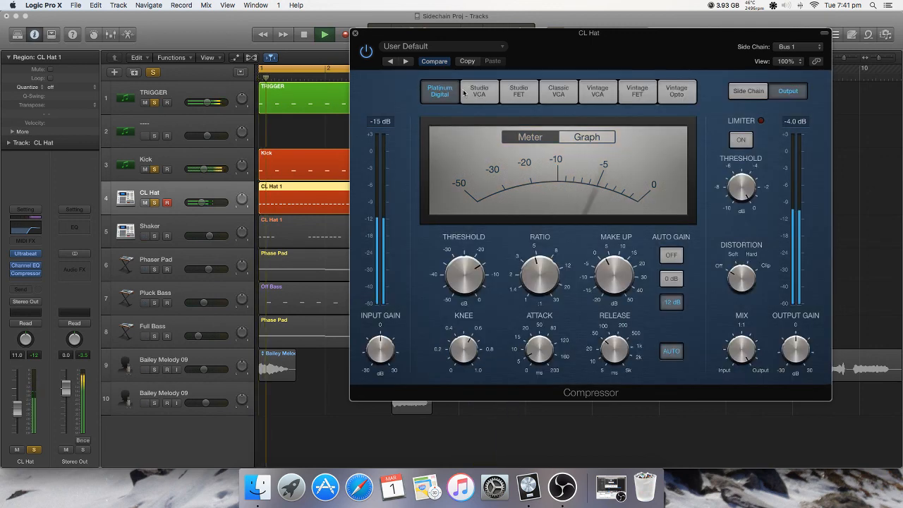
click(516, 93)
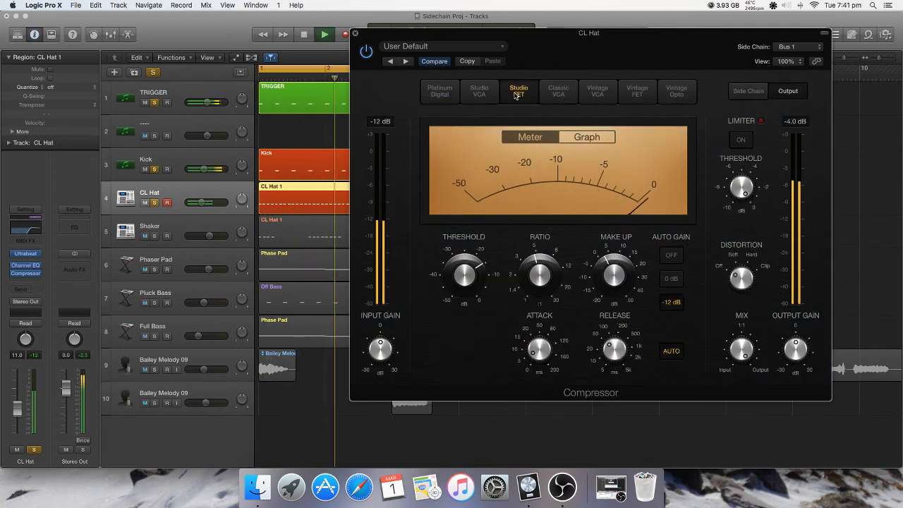
Step: Replay the CL Hat while trying Compressor ratios of 7.4:1 and 2.8:1, ending on a ratio of 4.8:1
key(space)
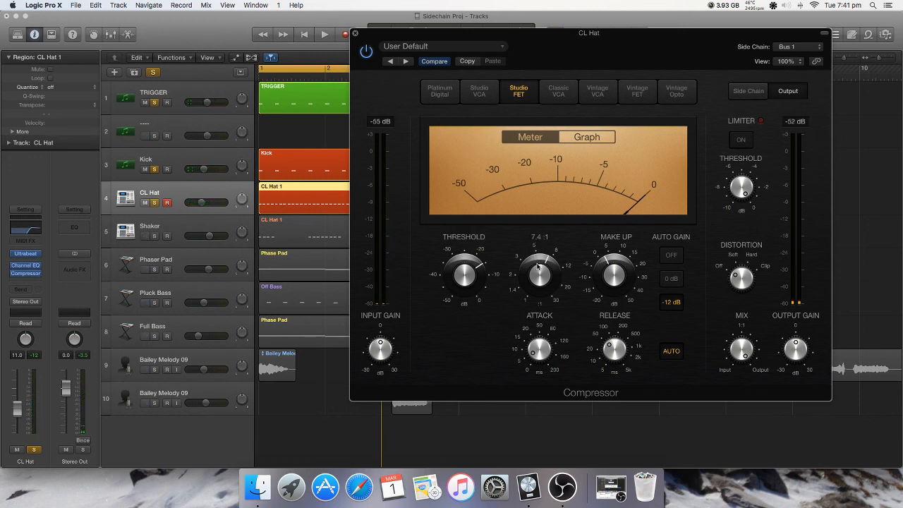
key(space)
drag(537, 268, 536, 310)
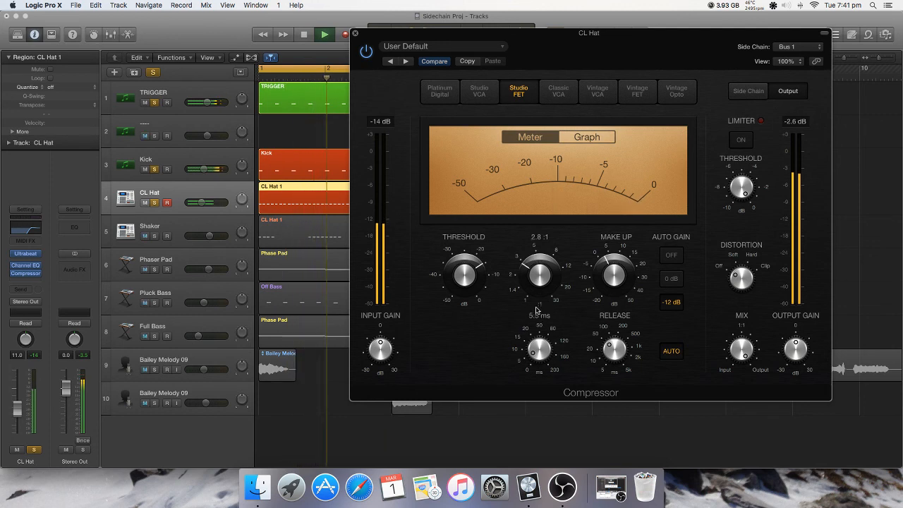
click(432, 60)
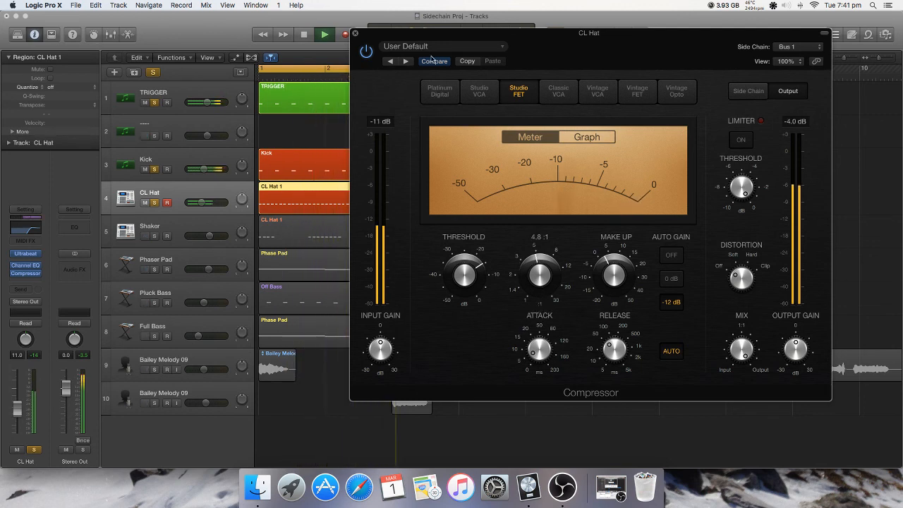
Step: Set the CL Hat Compressor's threshold to -13.0 dB, close its window and stop playback
drag(464, 275, 464, 281)
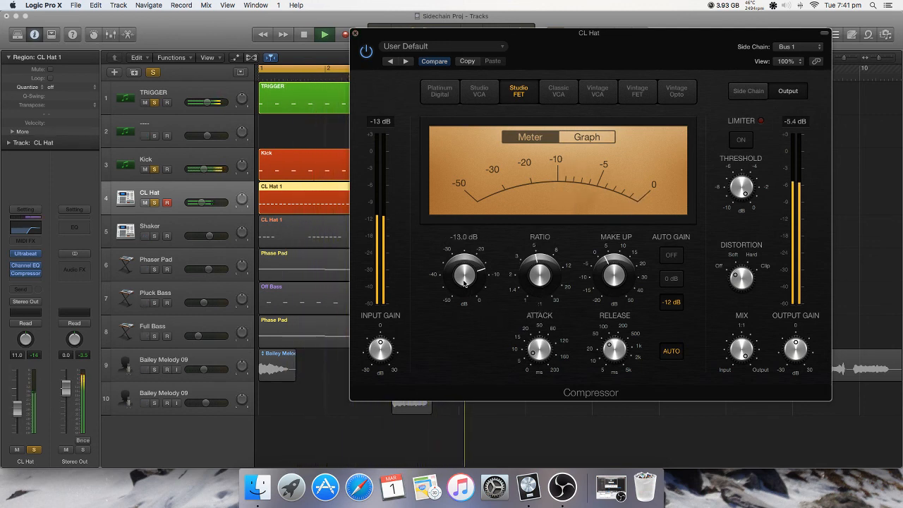
click(355, 34)
key(space)
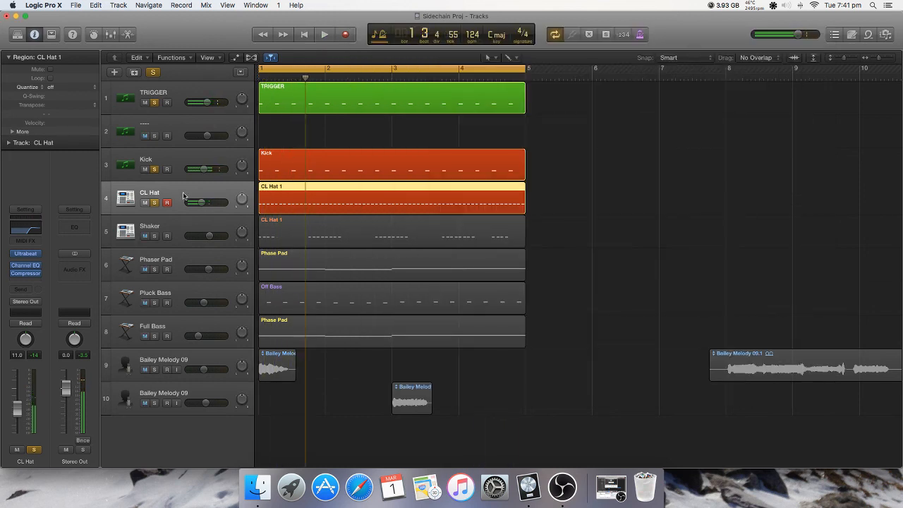
Step: Select the Shaker track and solo it in place of the CL Hat
click(182, 221)
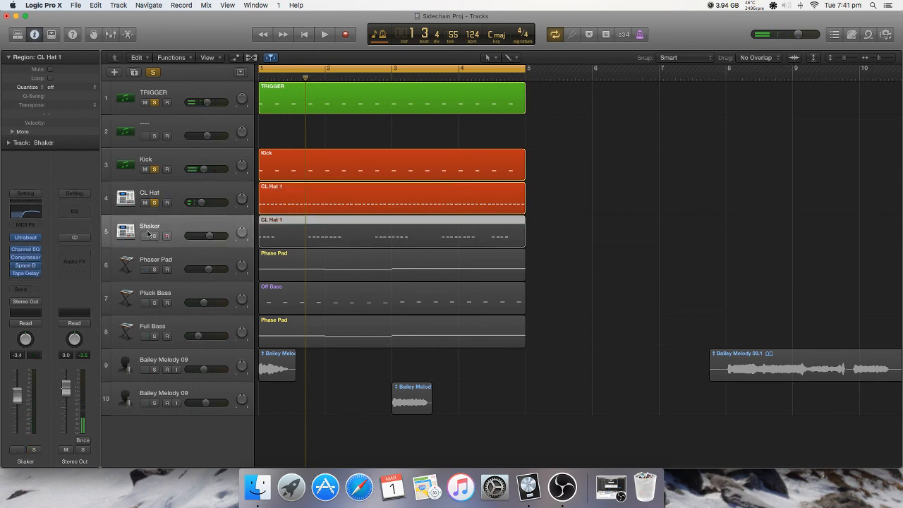
click(154, 235)
click(154, 203)
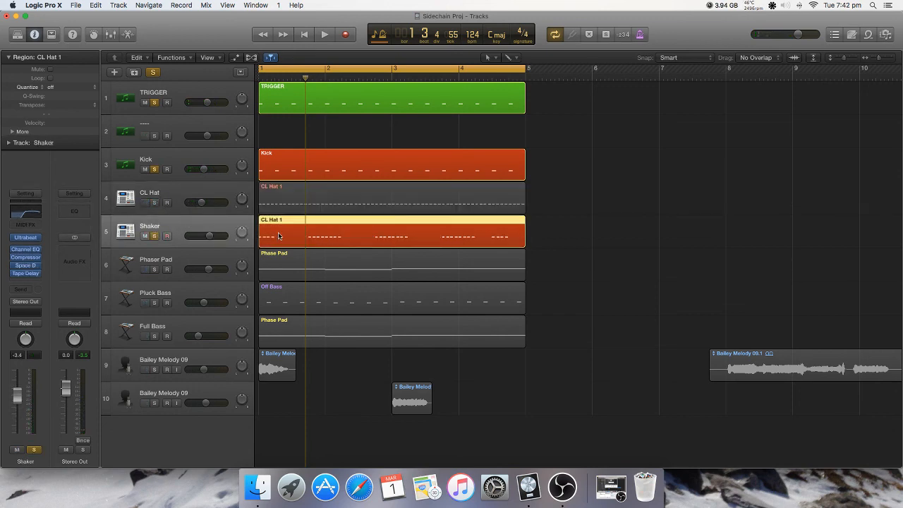
Step: Open the Shaker region in the Piano Roll to examine its note pattern, and start playback
double_click(307, 232)
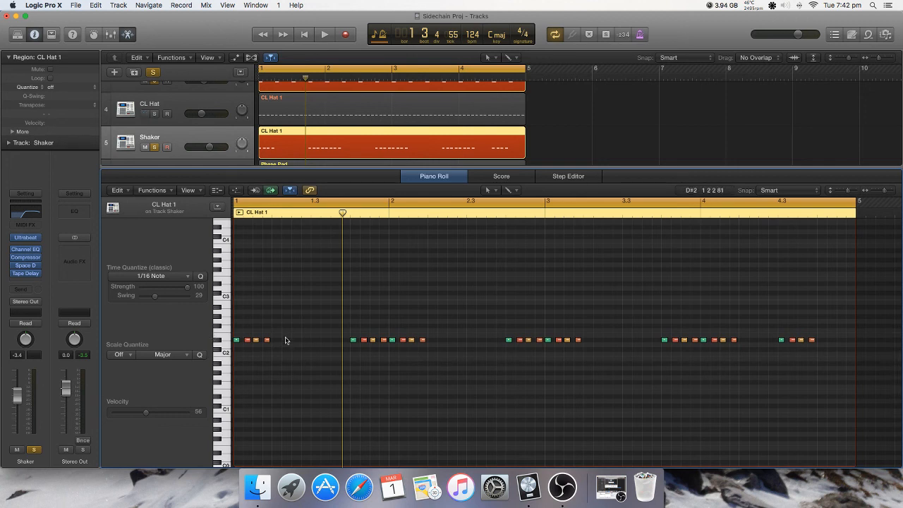
drag(275, 333, 346, 358)
key(space)
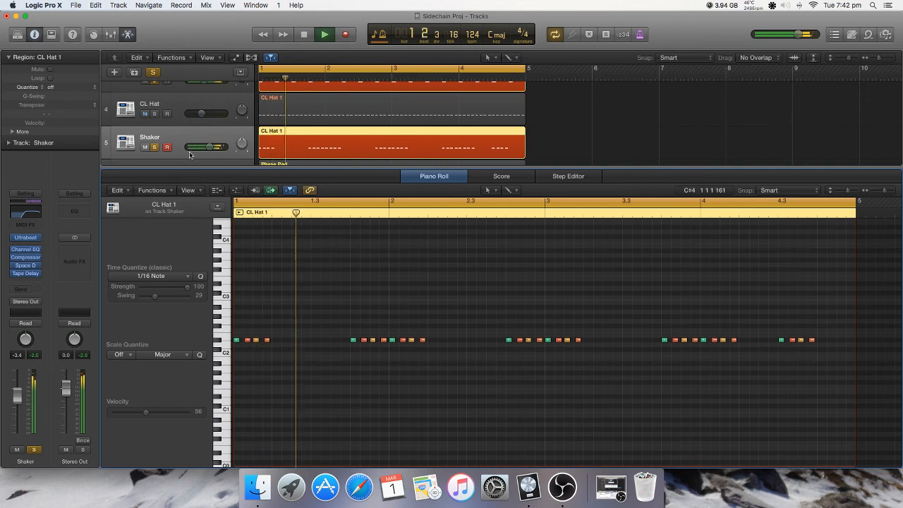
Step: Take the Kick track out of solo during playback, return to the Shaker track and stop playback
scroll(192, 150, up, 3)
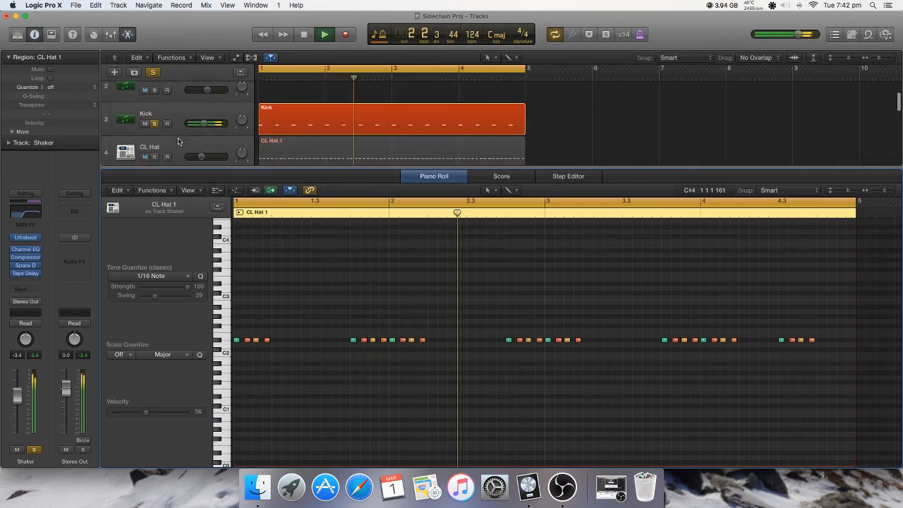
scroll(198, 150, down, 3)
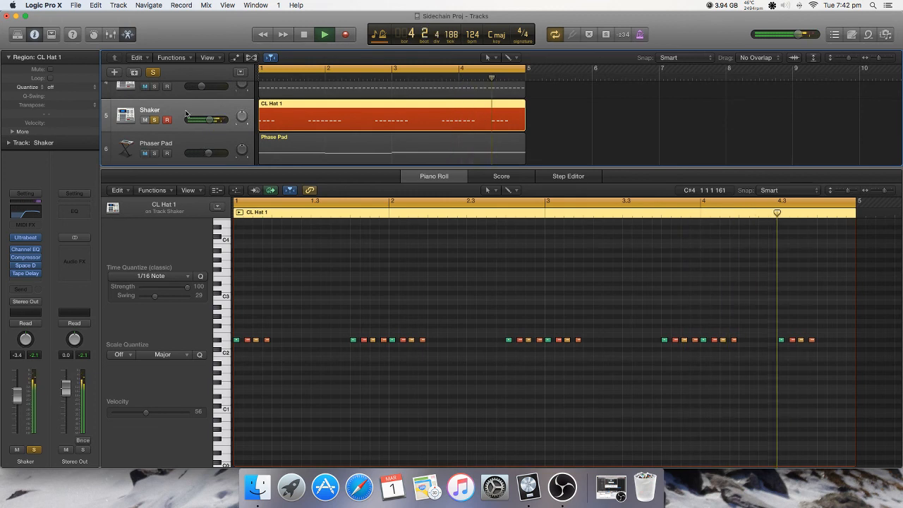
mouse_move(13, 259)
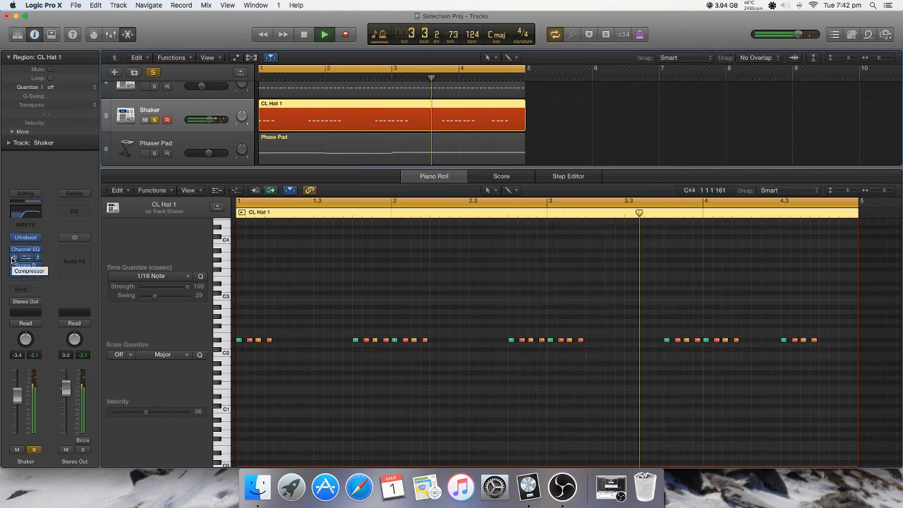
key(space)
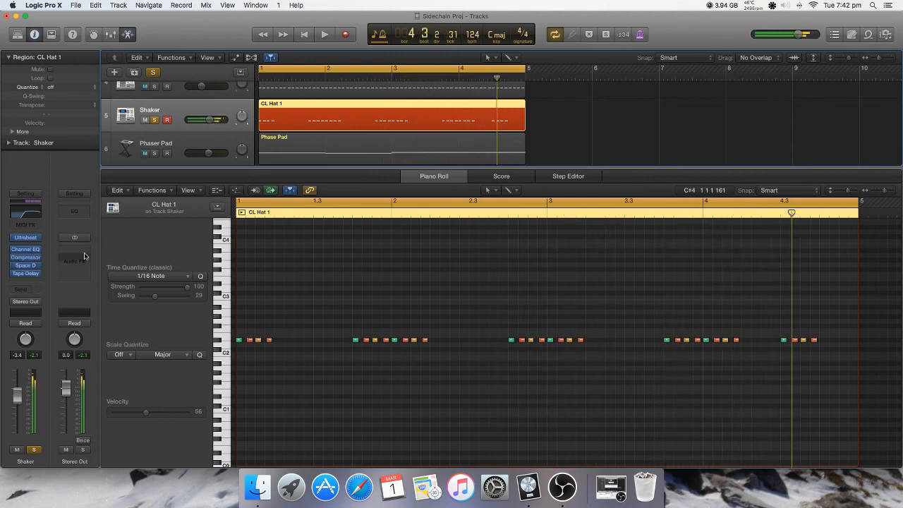
Step: Look at the Shaker track's Space Designer and Tape Delay settings, closing each plug-in window again
click(27, 266)
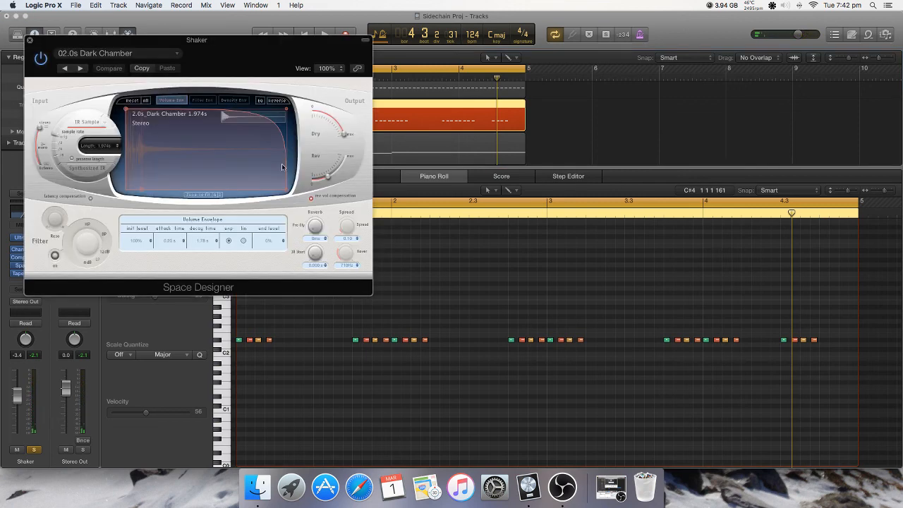
click(29, 41)
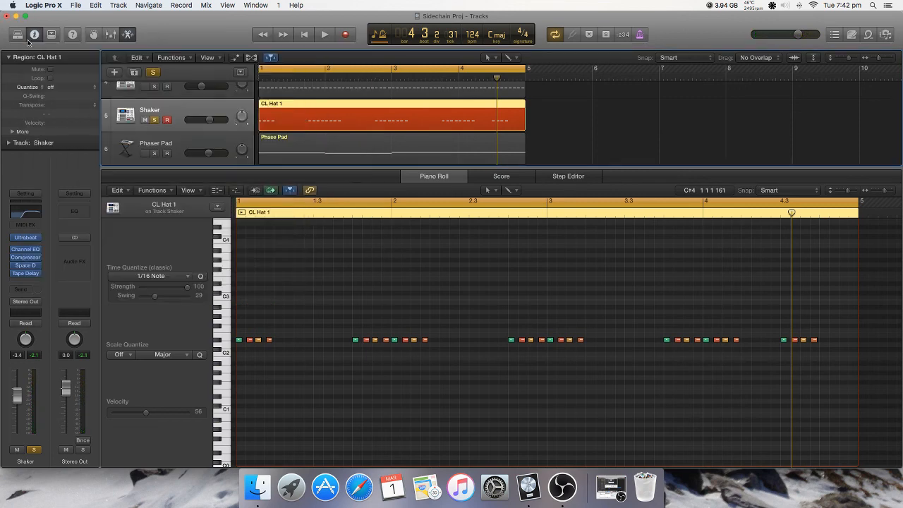
click(25, 273)
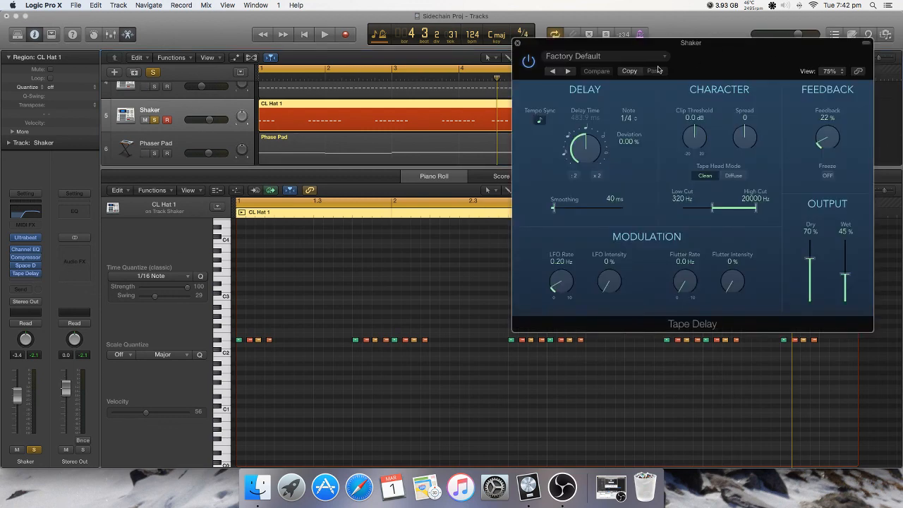
click(517, 43)
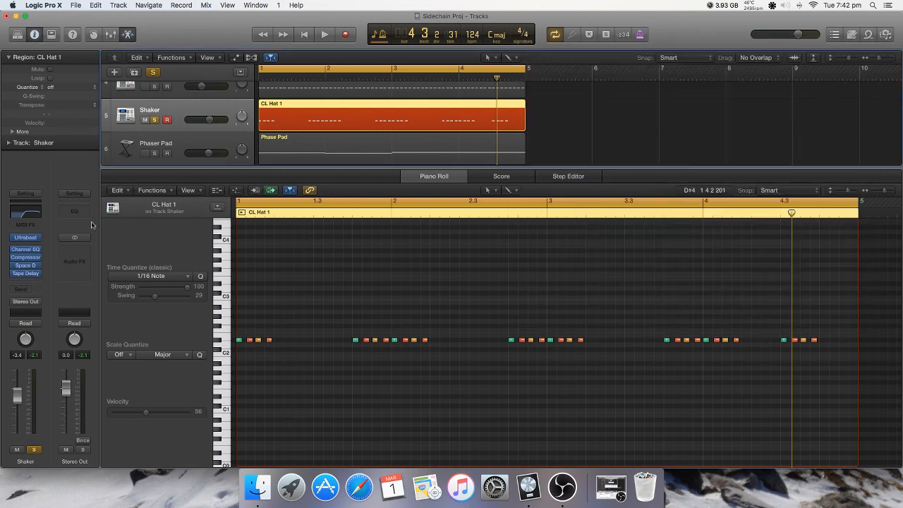
Step: Set the release of the Shaker Compressor to 160 ms during playback, close its window and stop playback
click(26, 259)
key(space)
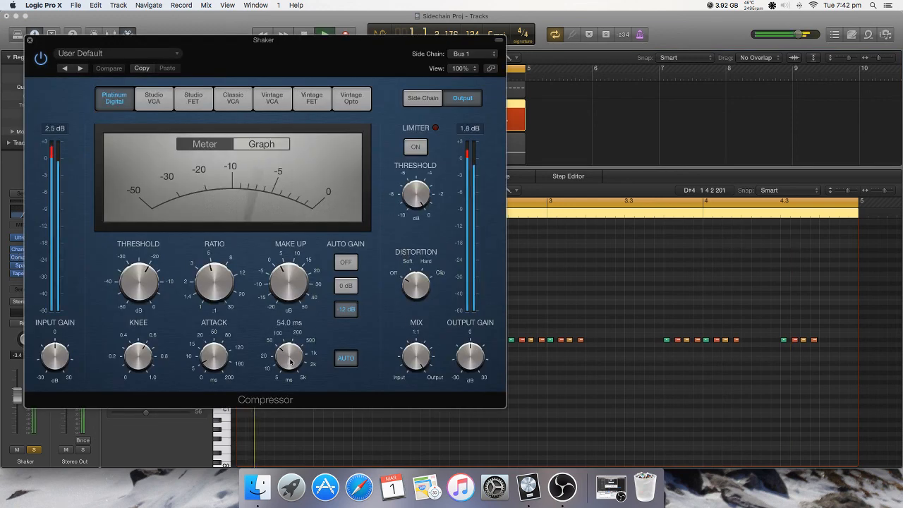
mouse_move(290, 360)
mouse_down()
mouse_move(292, 329)
mouse_move(291, 348)
mouse_up()
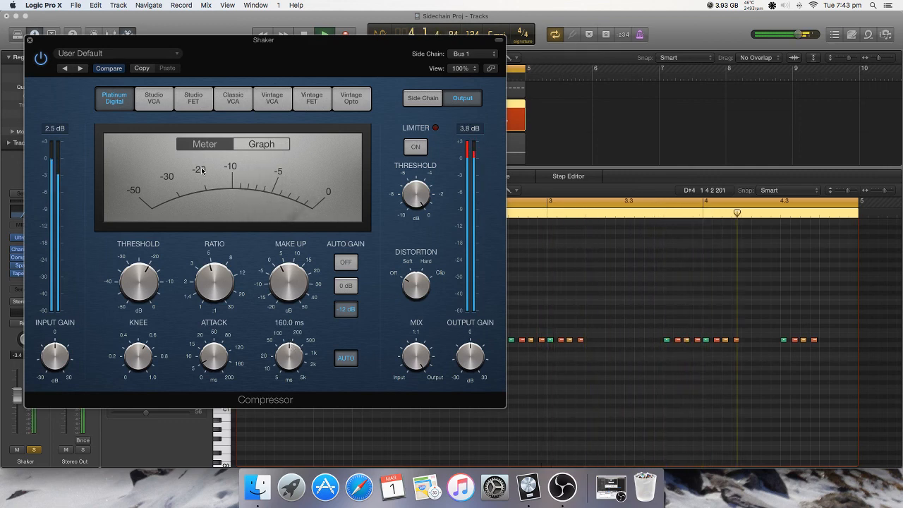
click(30, 41)
key(space)
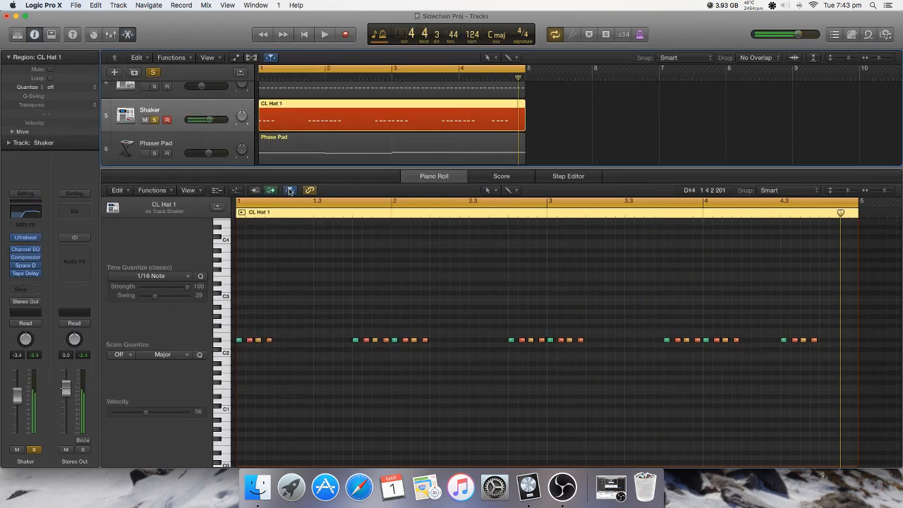
Step: Close the Piano Roll and leave only TRIGGER and the melody audio on track 9 soloed, with track 9 selected
click(126, 34)
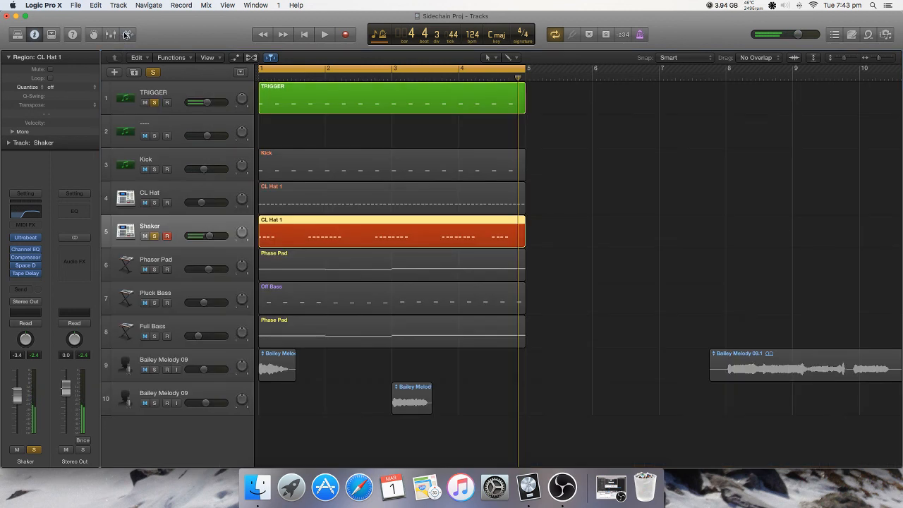
click(154, 203)
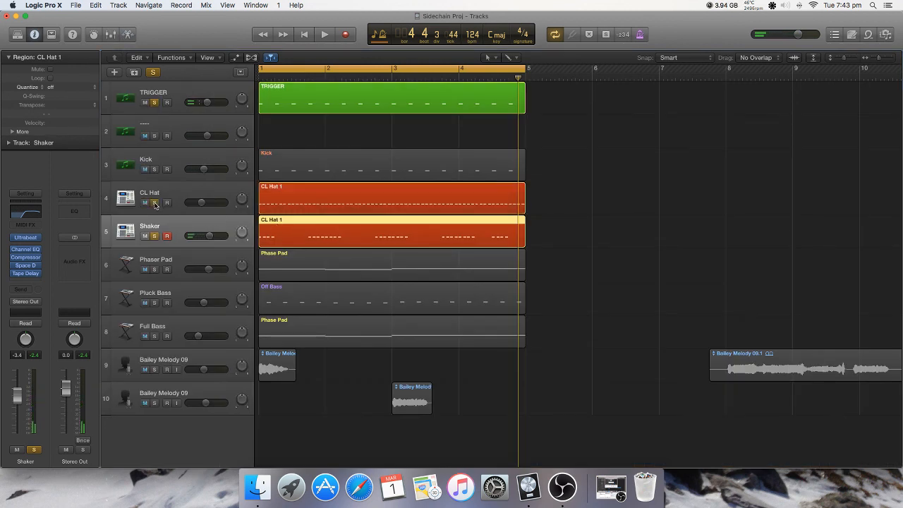
click(154, 269)
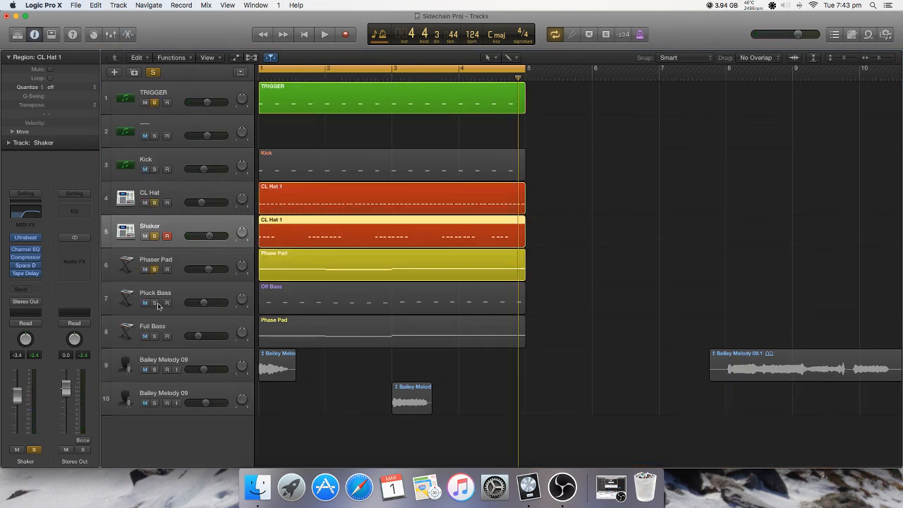
click(155, 369)
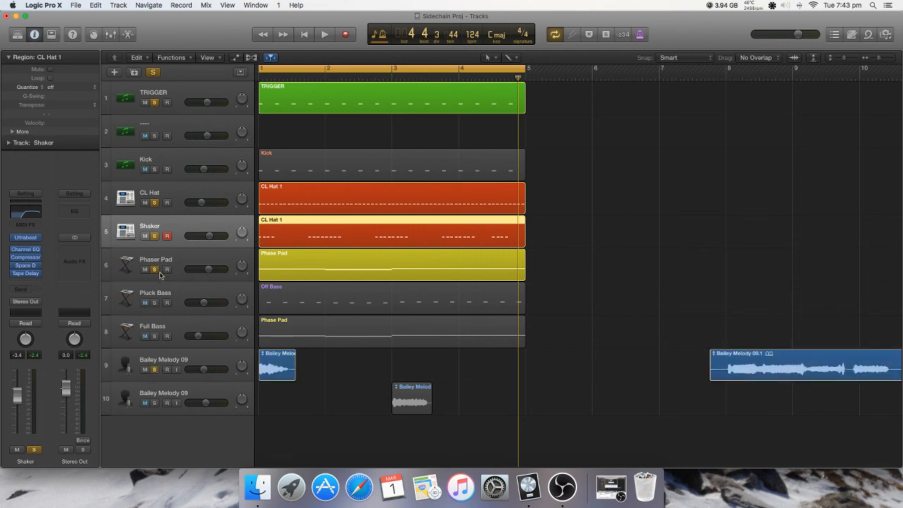
drag(154, 270, 155, 210)
click(216, 355)
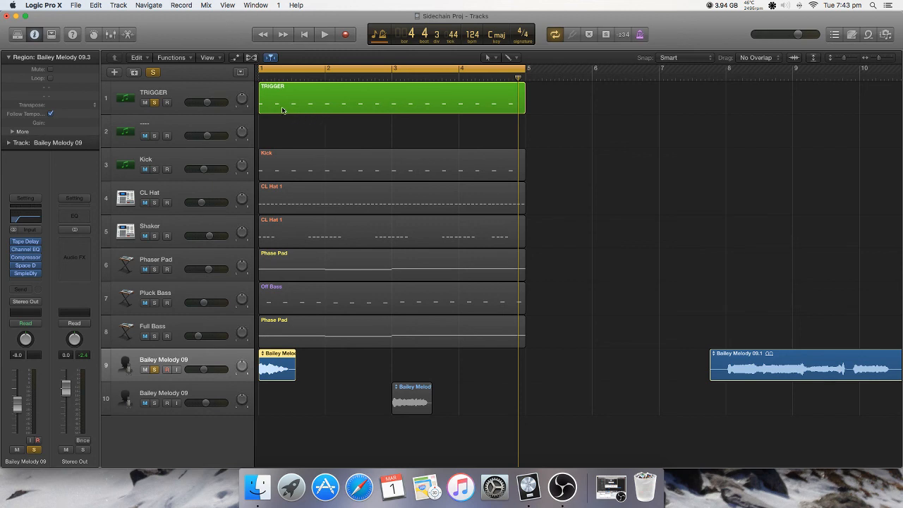
Step: Set the Compressor release on the track 9 melody to 97 ms during playback, stop playback and close the window
key(space)
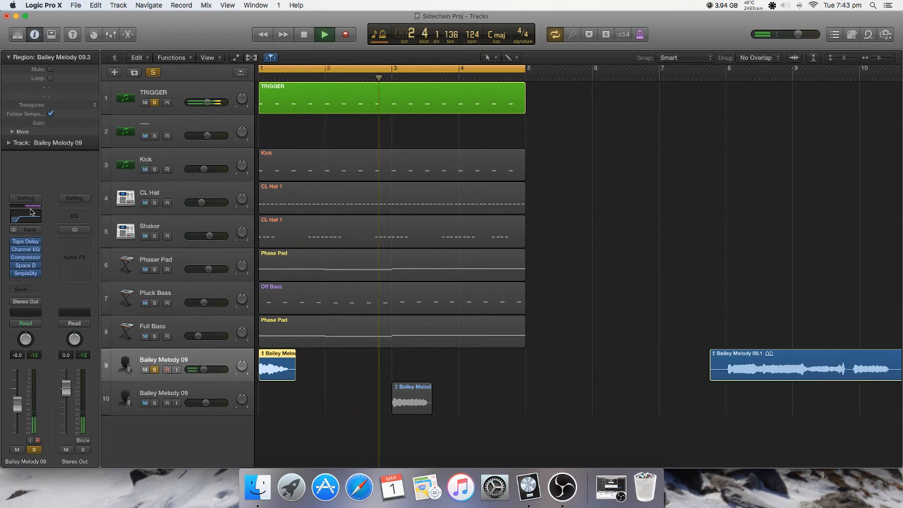
click(41, 258)
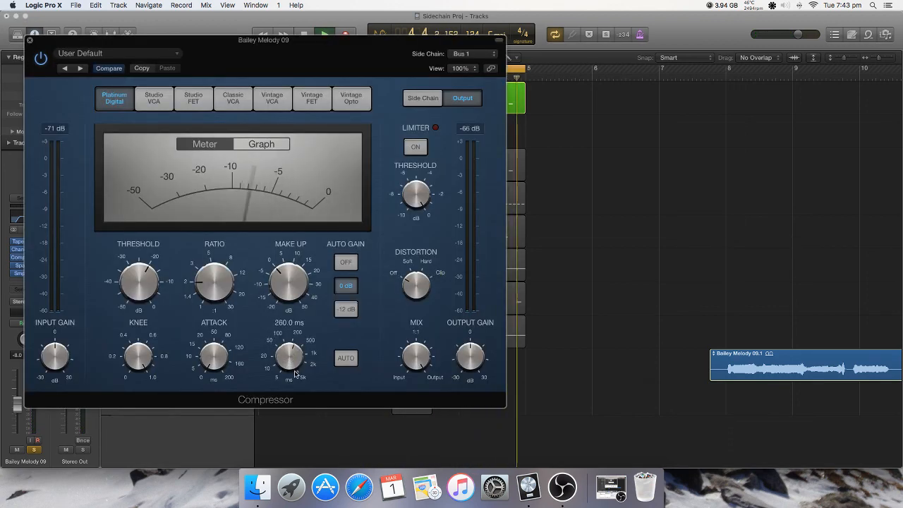
mouse_move(296, 365)
mouse_down()
mouse_move(293, 348)
mouse_move(292, 371)
mouse_up()
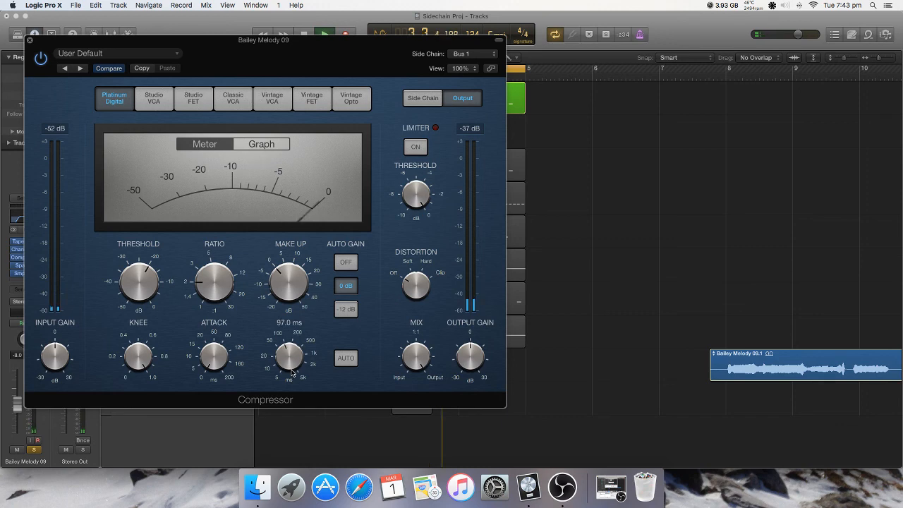
key(space)
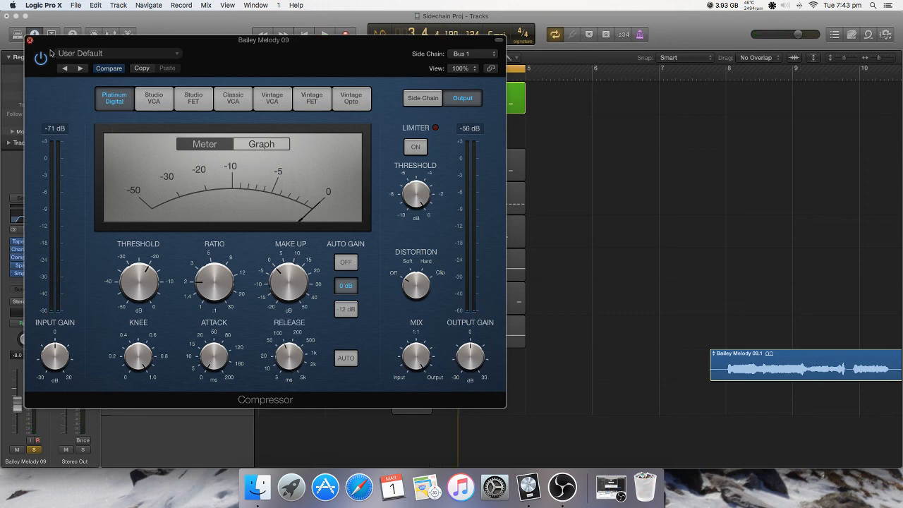
click(29, 40)
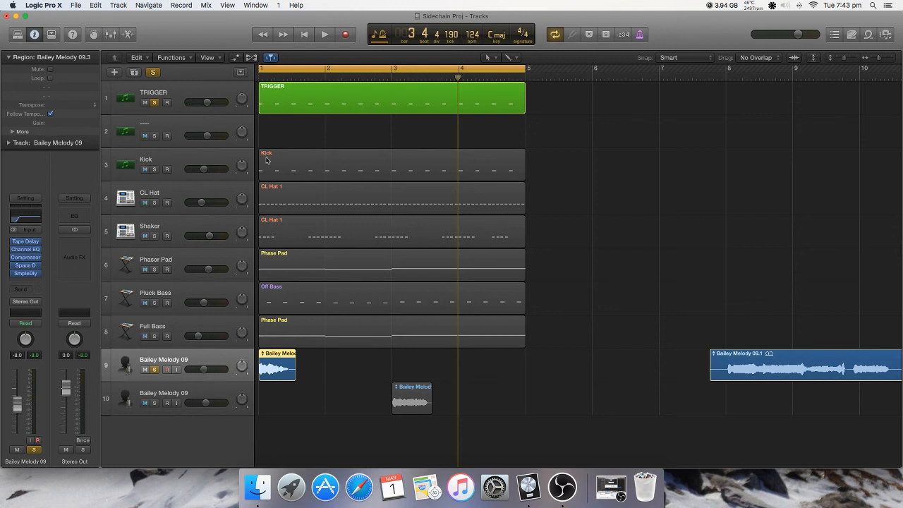
Step: Point out the TRIGGER and Kick regions, reselect TRIGGER, solo the Phaser Pad as well, and start playback
click(187, 107)
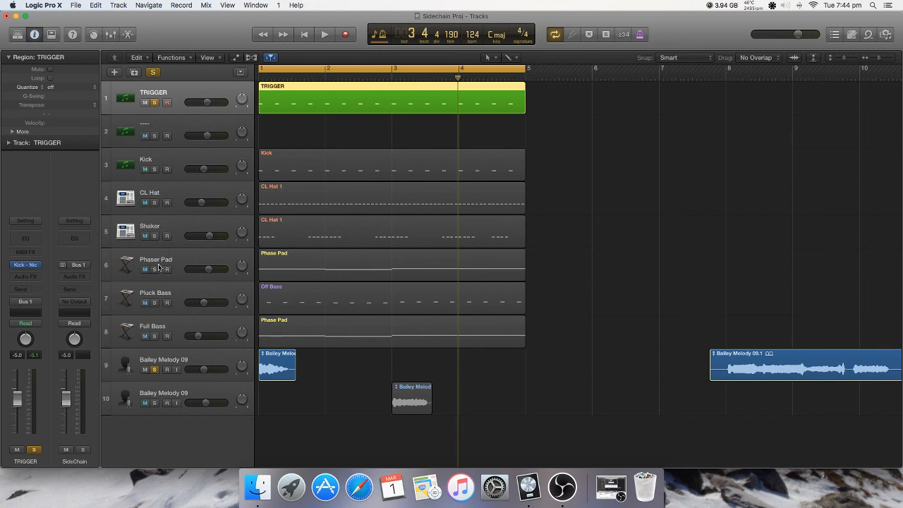
click(313, 163)
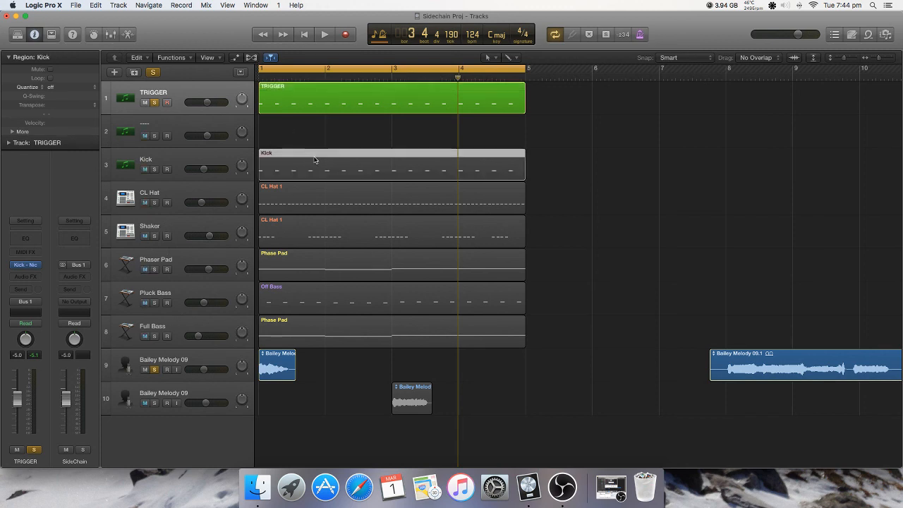
click(344, 103)
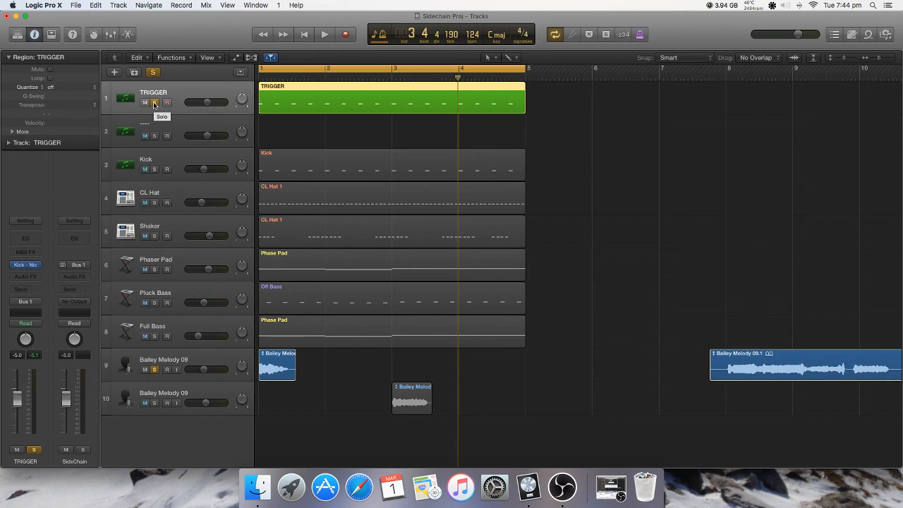
click(154, 269)
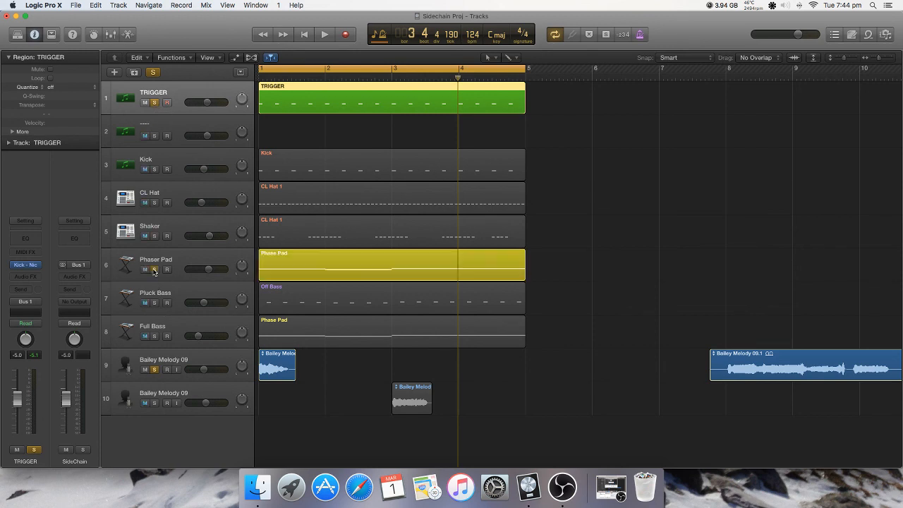
key(space)
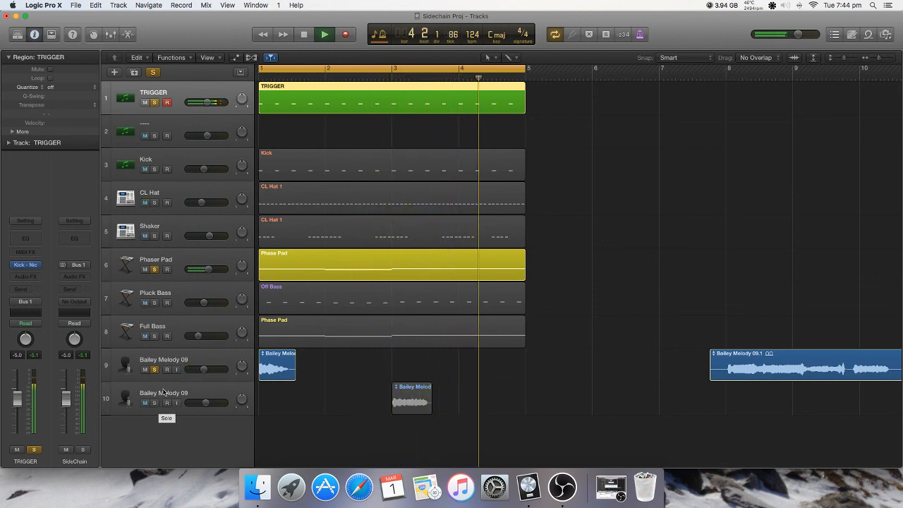
Step: Stop playback, unsolo TRIGGER, and play the soloed Phaser Pad and track 9 melody without the sidechain trigger before stopping again
key(space)
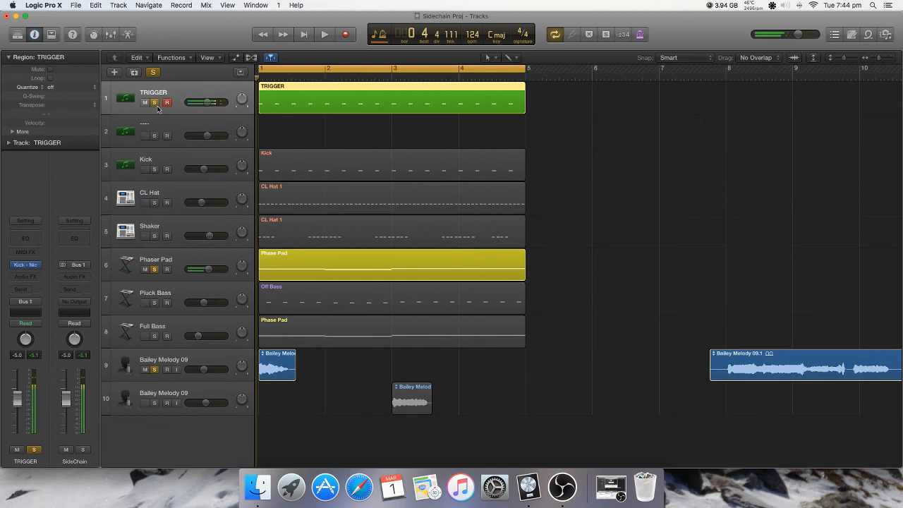
click(155, 103)
key(space)
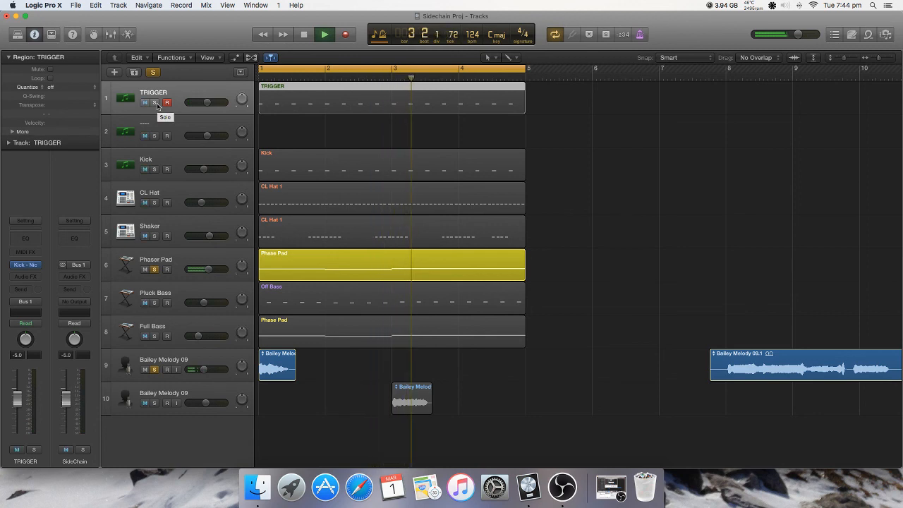
key(space)
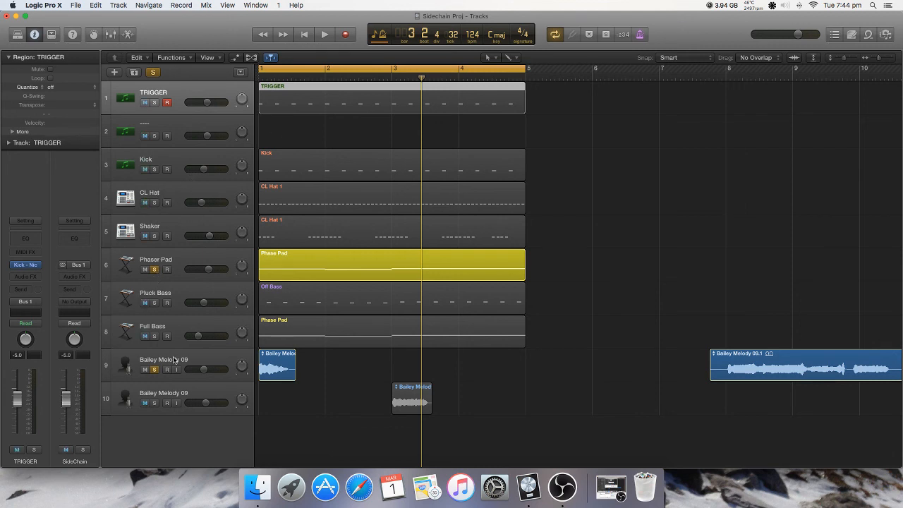
Step: Solo the melody audio on track 10 and look over the regions of both melody tracks
click(154, 403)
click(195, 377)
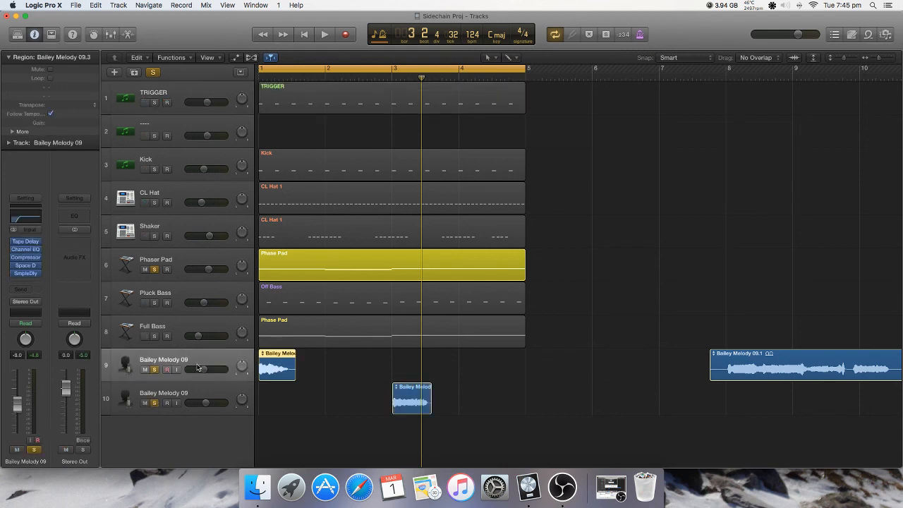
click(226, 388)
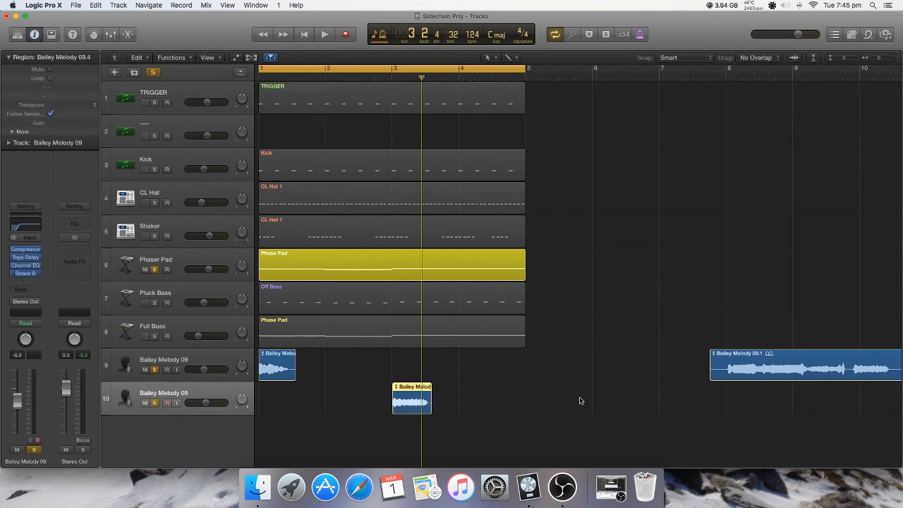
scroll(781, 356, right, 3)
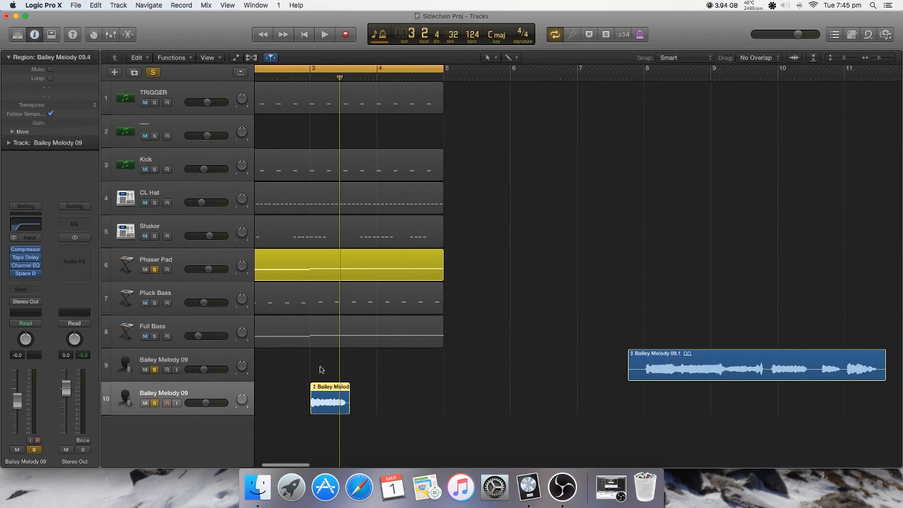
scroll(319, 369, left, 3)
Step: Review the Tape Delay settings on the track 9 and track 10 melodies, closing each plug-in window
click(232, 377)
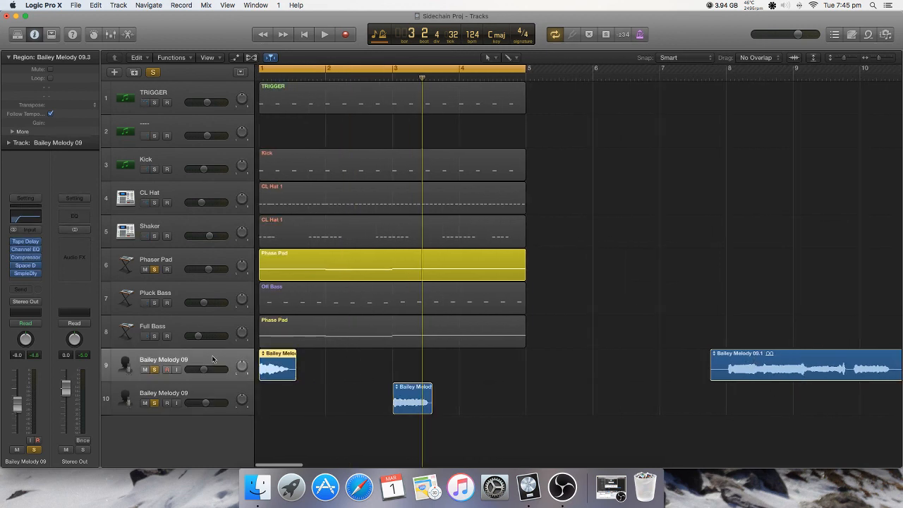
click(33, 241)
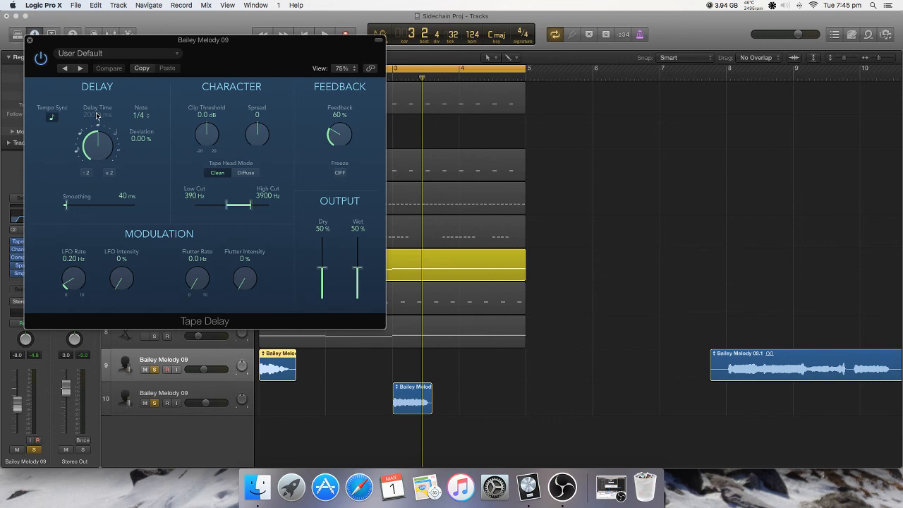
click(29, 40)
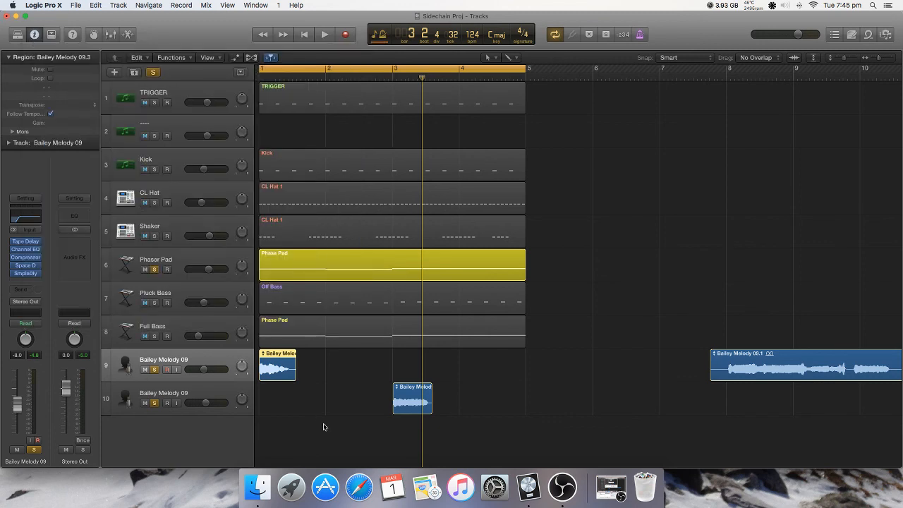
key(Down)
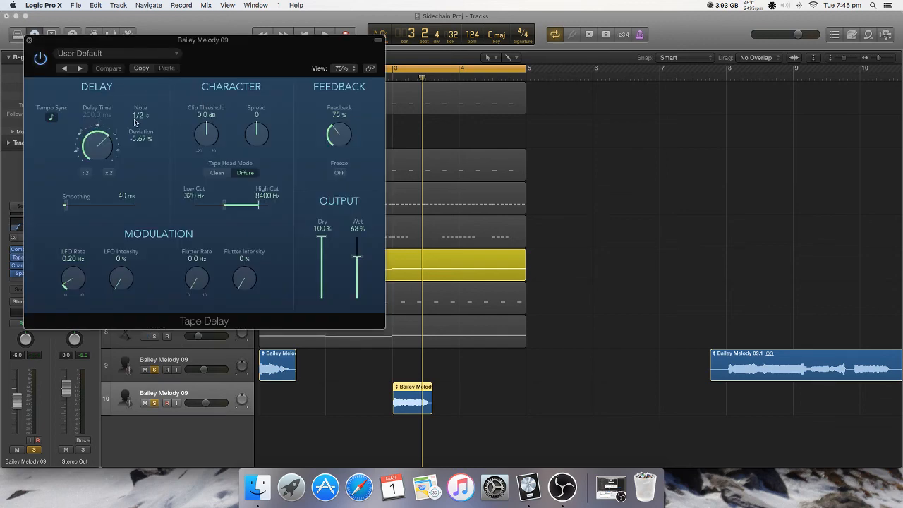
click(30, 41)
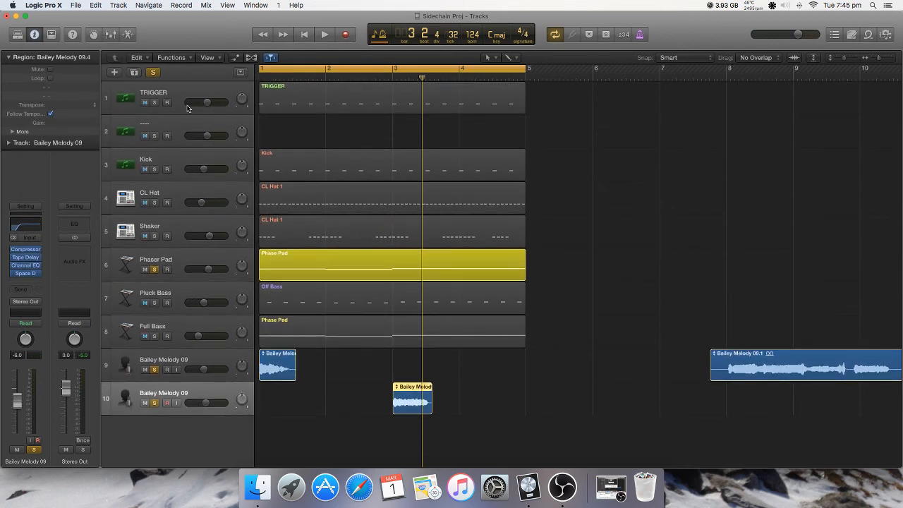
Step: Solo TRIGGER again and play the sidechained Phaser Pad and both melodies, stopping after a short listen
click(155, 103)
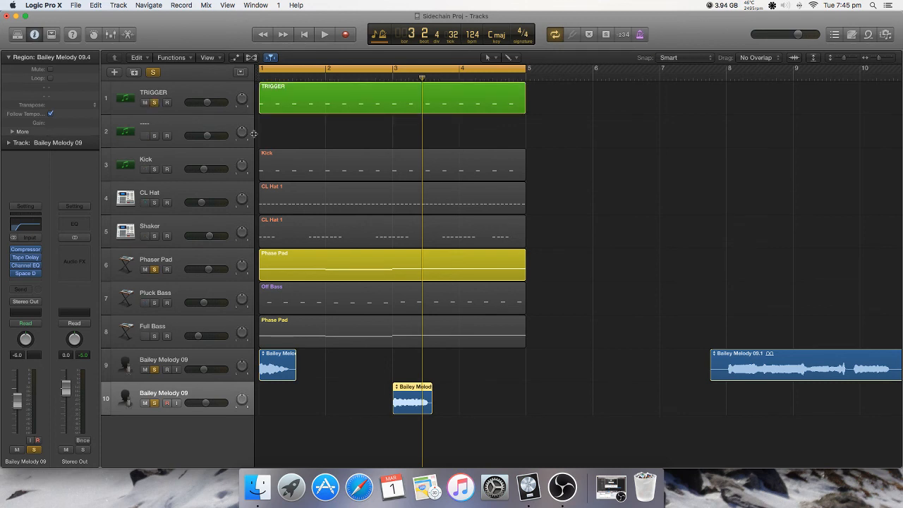
key(space)
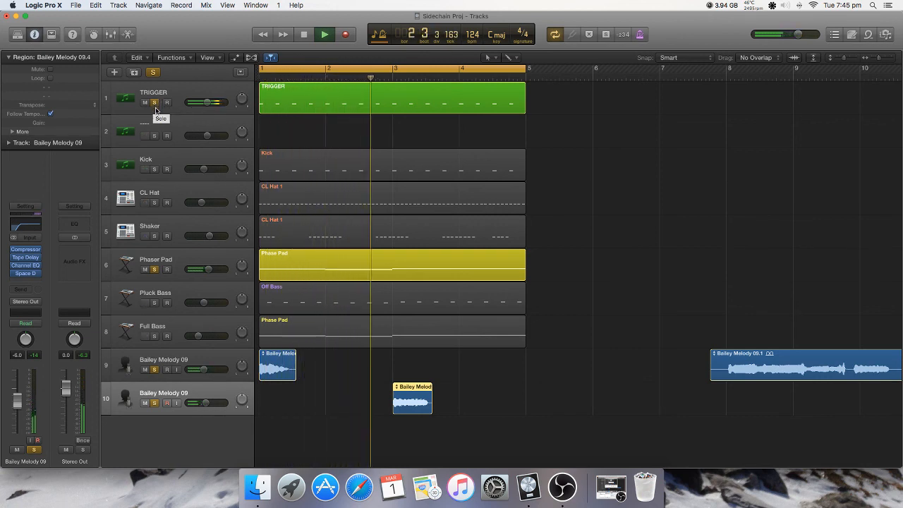
key(space)
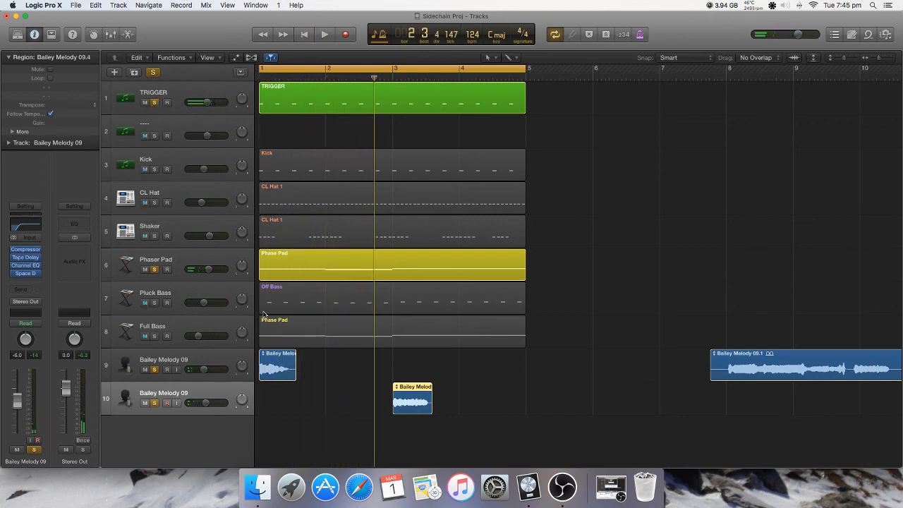
Step: Unsolo the Phaser Pad and both melody tracks, leaving only TRIGGER soloed
click(218, 357)
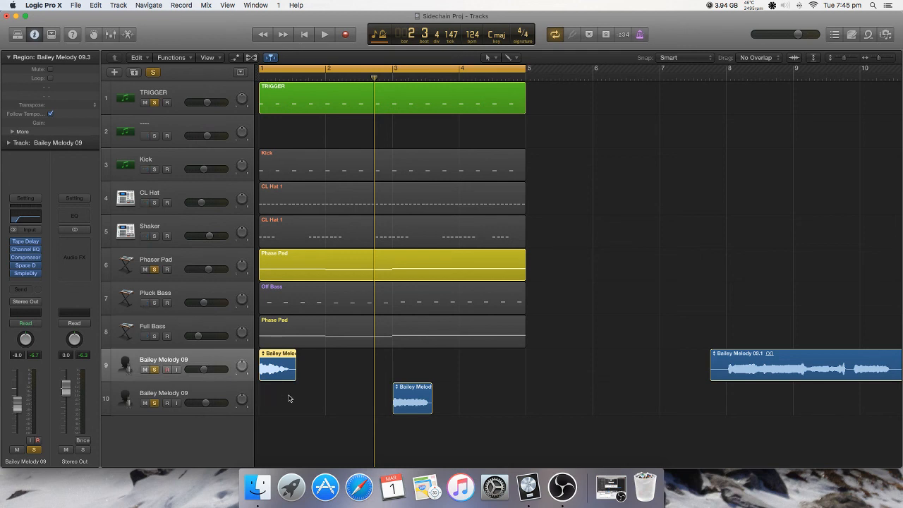
scroll(290, 398, right, 5)
scroll(289, 398, left, 7)
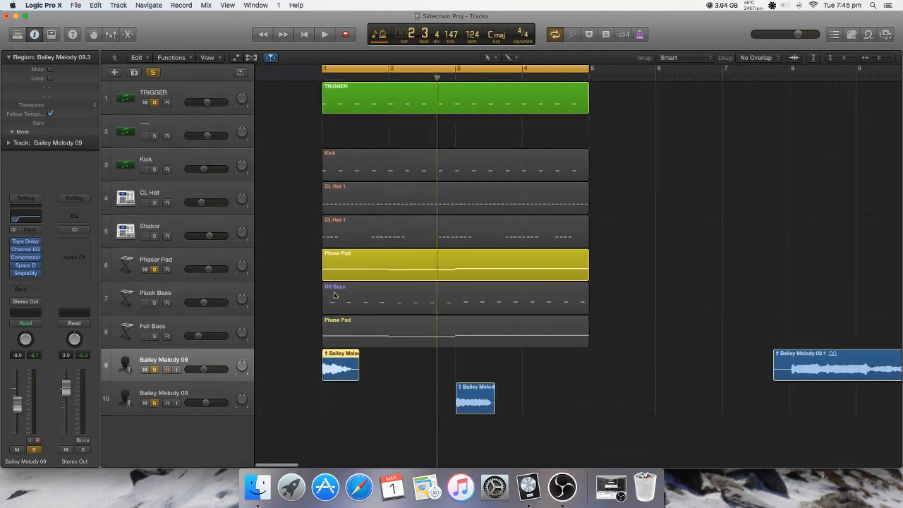
click(154, 268)
click(154, 369)
click(155, 403)
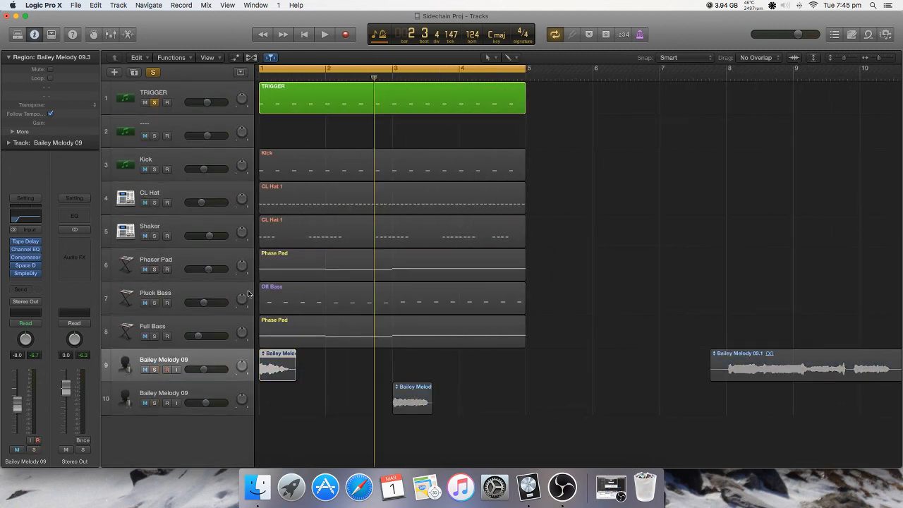
Step: Solo the Full Bass alongside TRIGGER, keep the Pluck Bass unsoloed, and select the Full Bass track
click(154, 303)
click(155, 336)
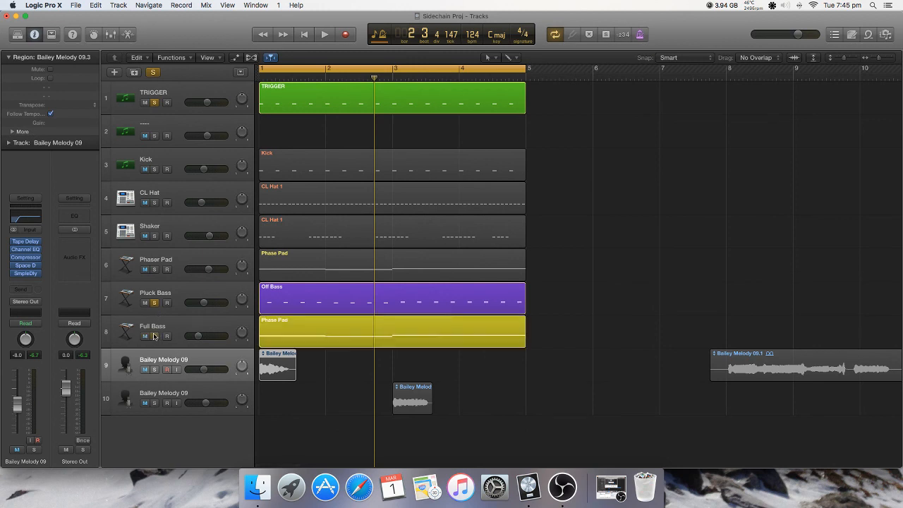
click(154, 303)
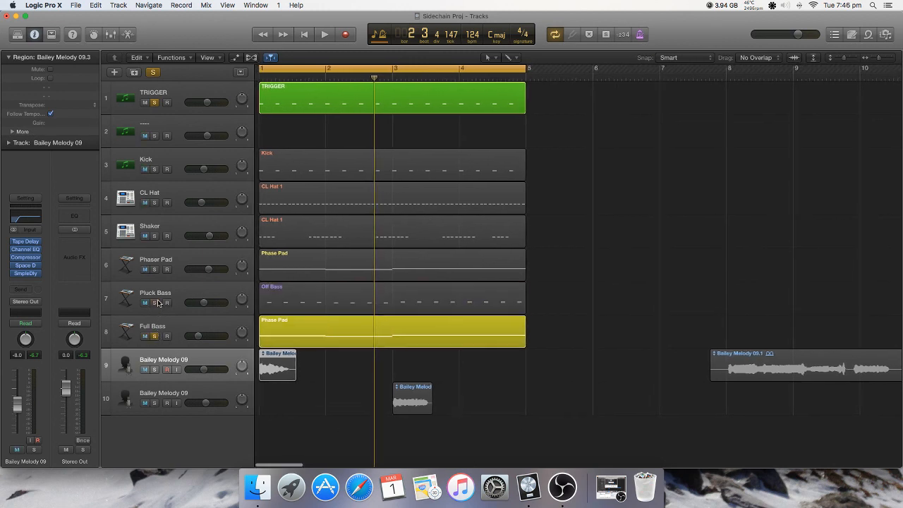
click(181, 298)
click(218, 332)
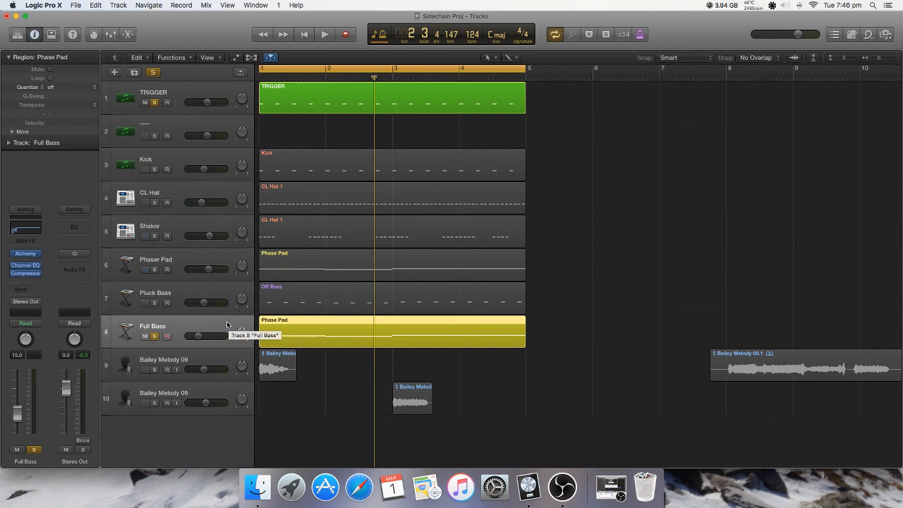
Step: Open the Channel EQ of the Kick track and place its window in the upper part of the workspace
scroll(226, 323, left, 1)
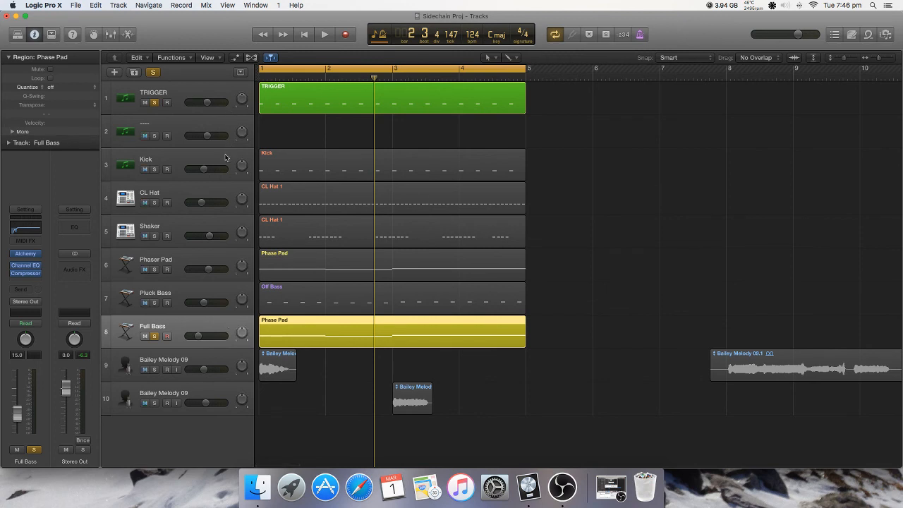
click(198, 158)
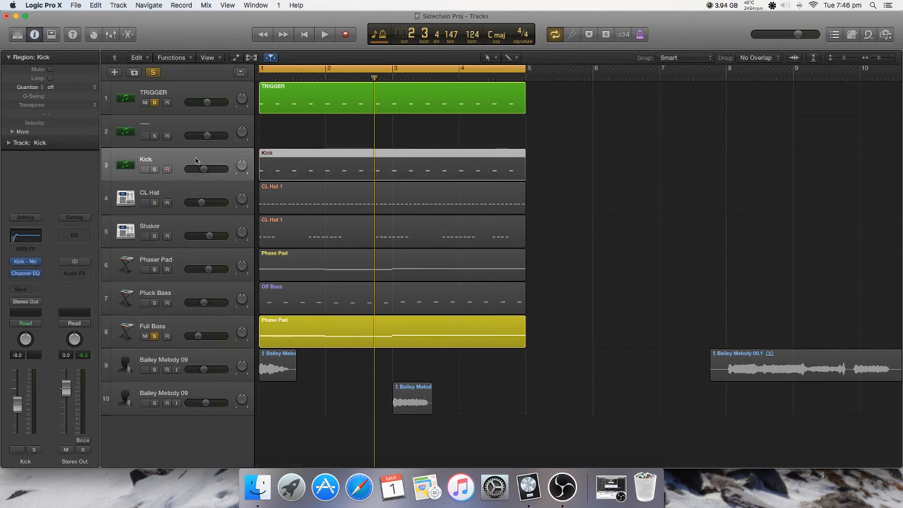
click(216, 323)
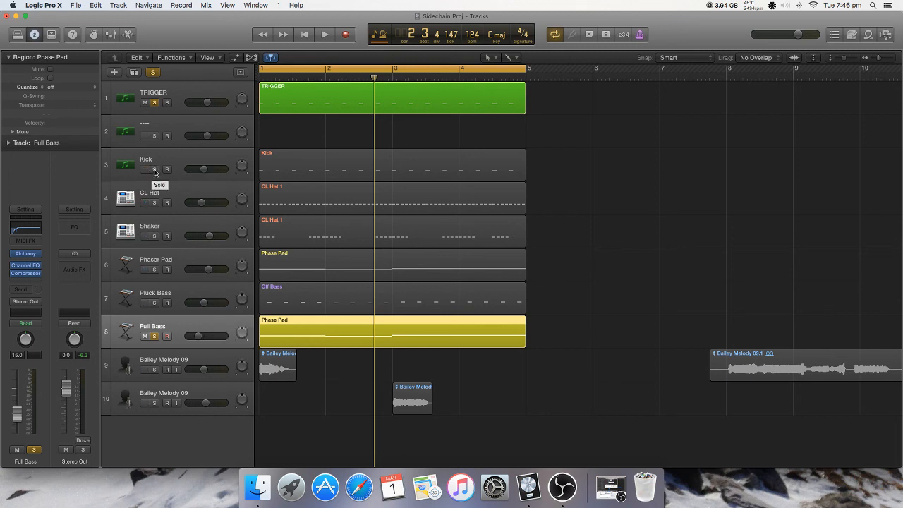
click(184, 163)
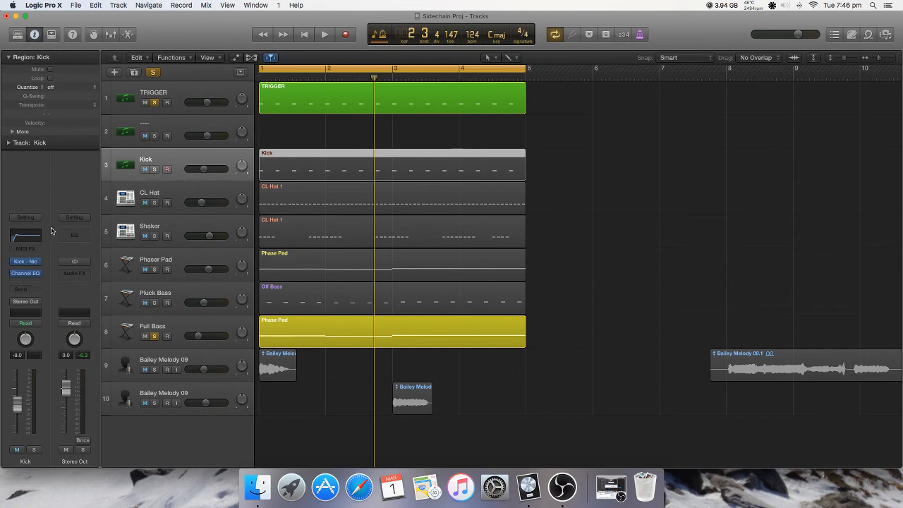
click(26, 237)
drag(638, 53, 601, 40)
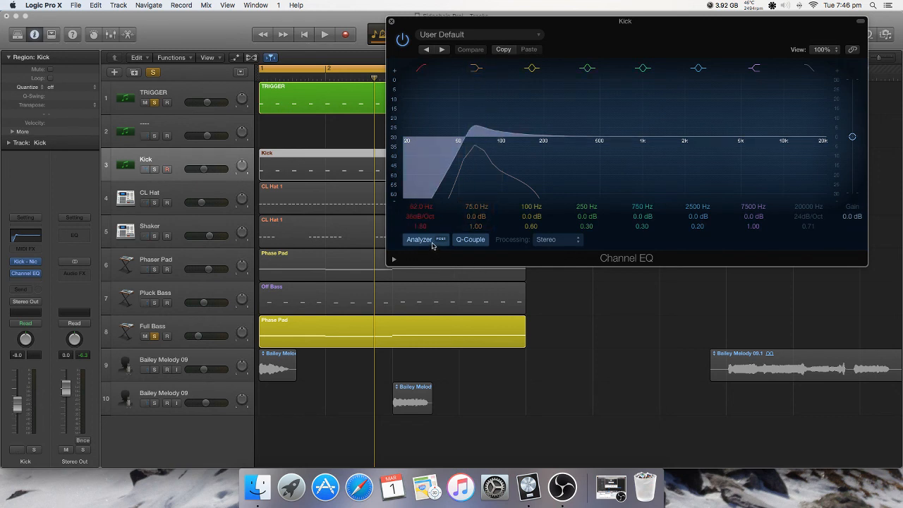
Step: Open the Channel EQ of the Full Bass and place its window below the Kick's EQ for comparison
click(214, 325)
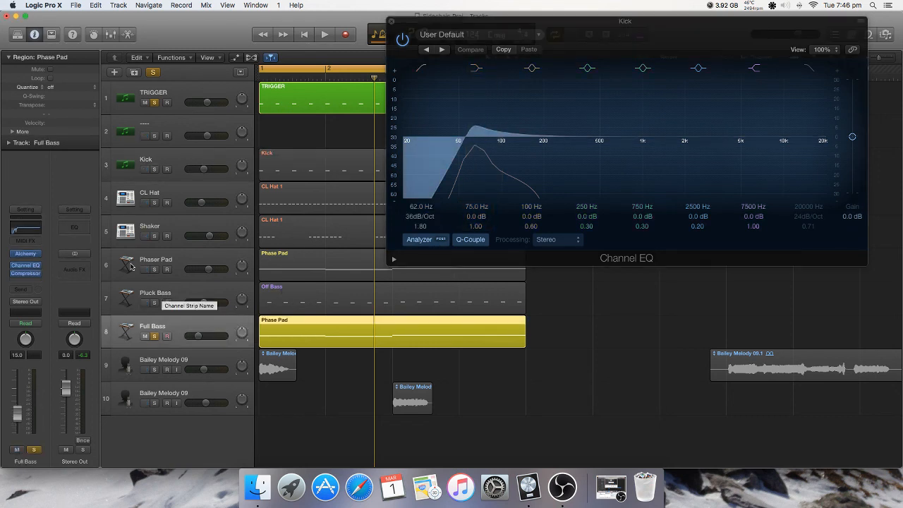
click(32, 227)
drag(655, 45, 564, 197)
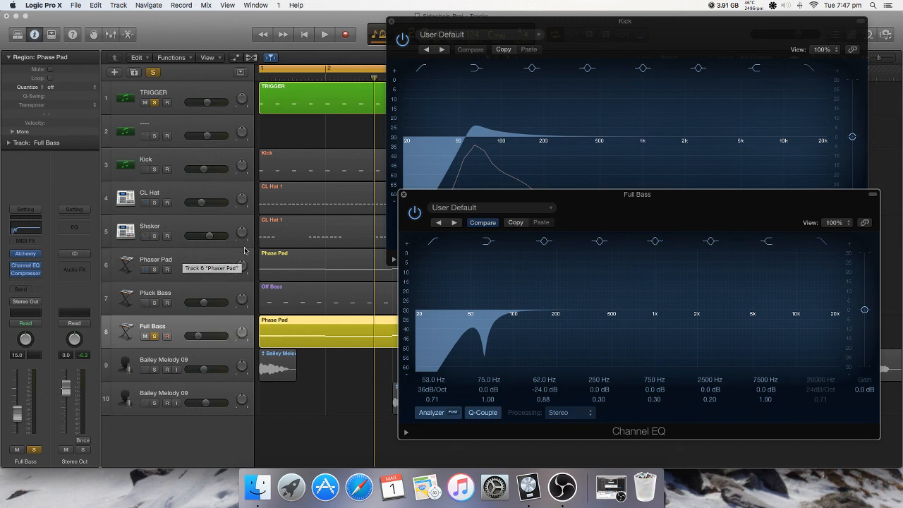
Step: Start playback to compare the Kick and Full Bass frequency spectra, and close both Channel EQ windows
key(space)
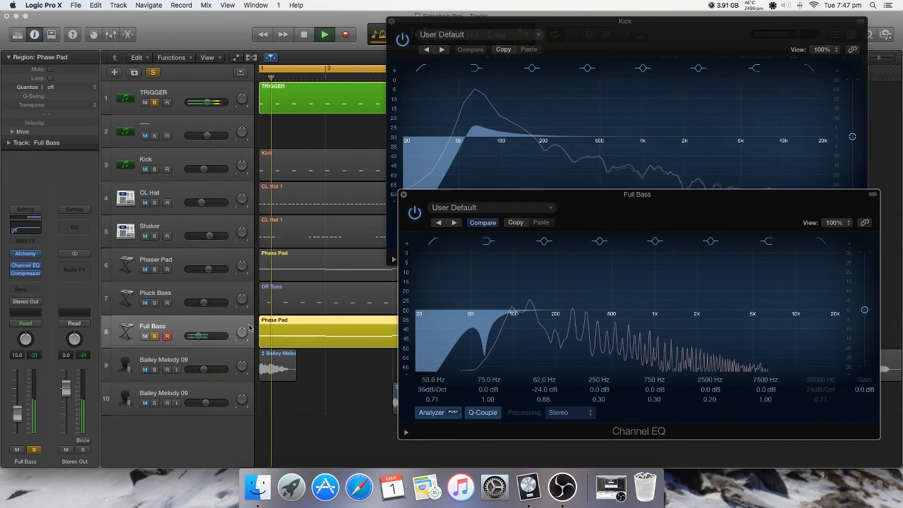
click(404, 195)
click(392, 22)
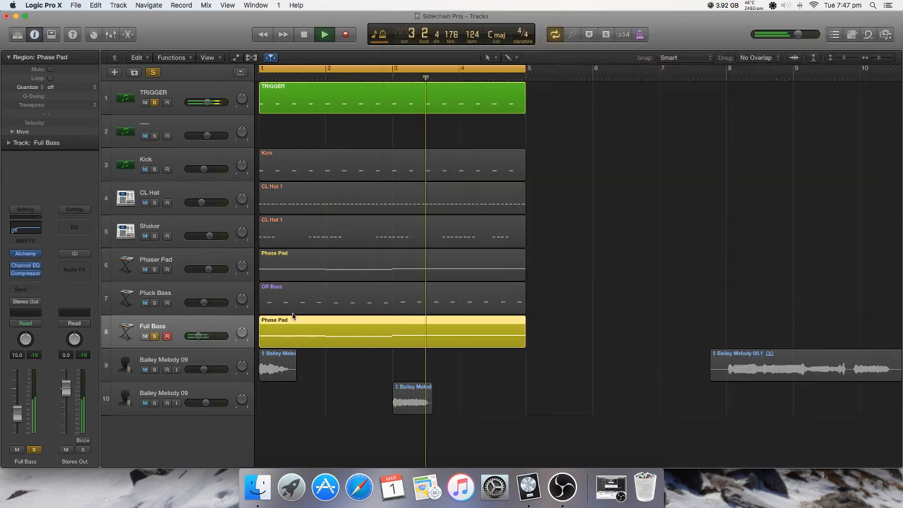
Step: Add the Kick to the soloed tracks during playback and toggle TRIGGER's solo off and back on to compare
click(154, 170)
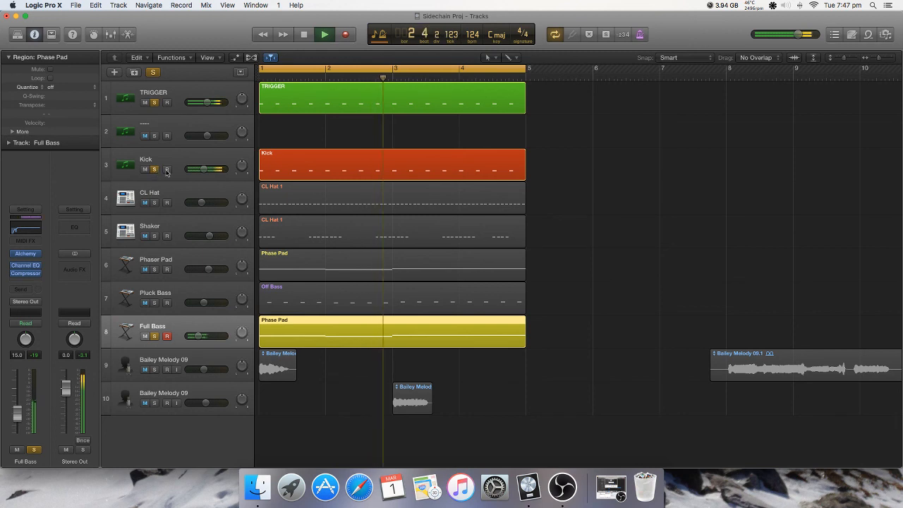
click(156, 103)
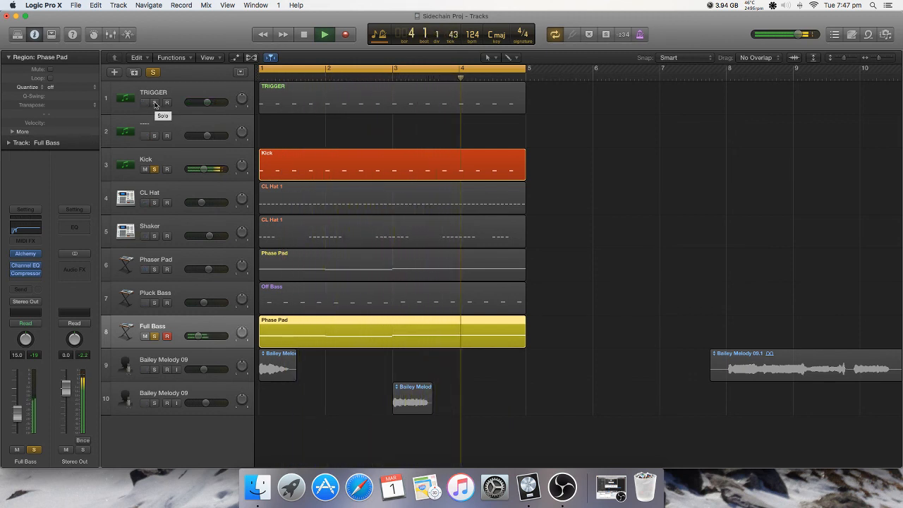
click(154, 103)
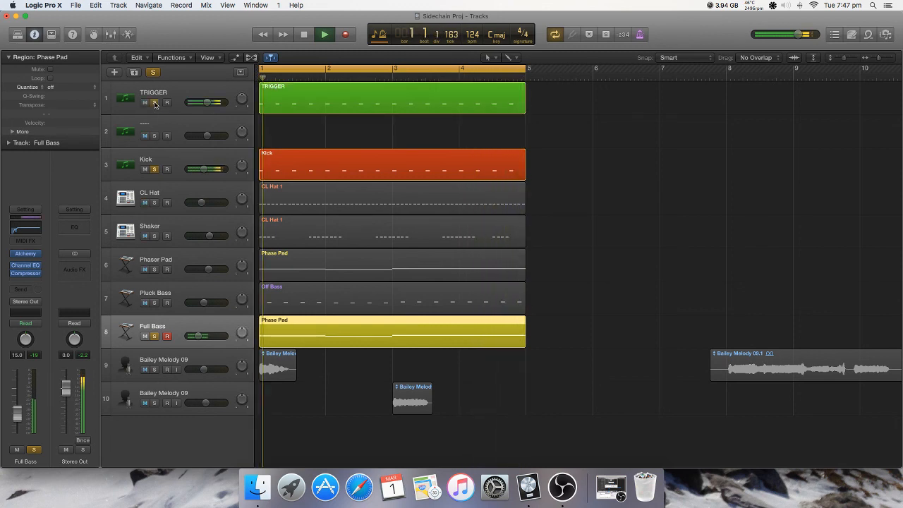
Step: Add CL Hat, Shaker and the first melody track to the soloed tracks during playback, lower that melody's volume slightly, and stop playback
click(156, 203)
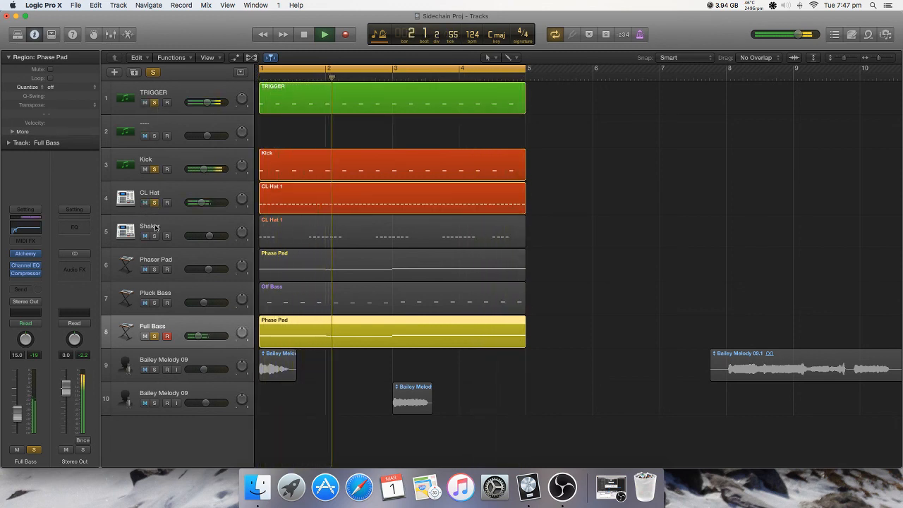
click(155, 237)
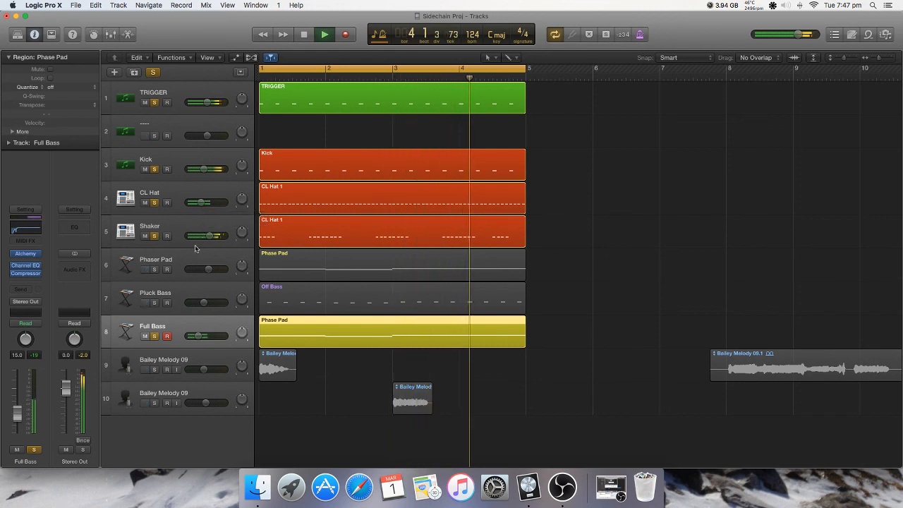
click(154, 369)
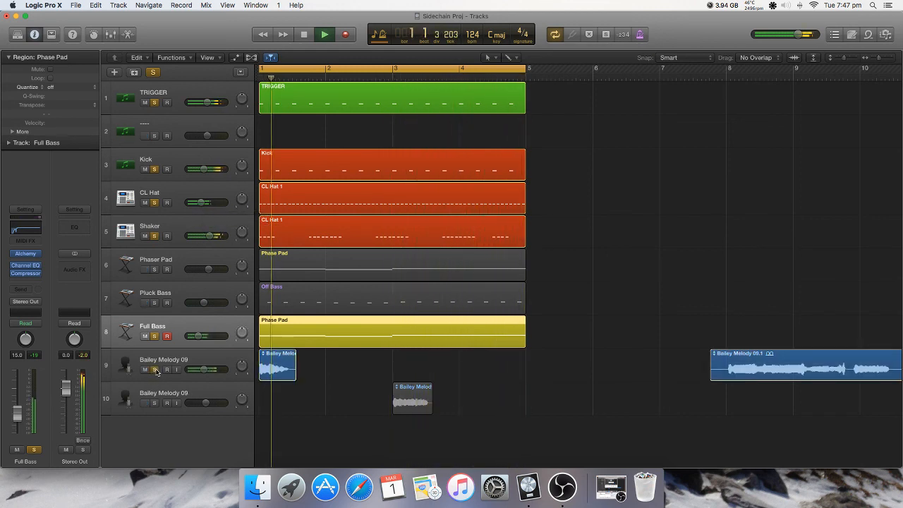
drag(204, 369, 203, 370)
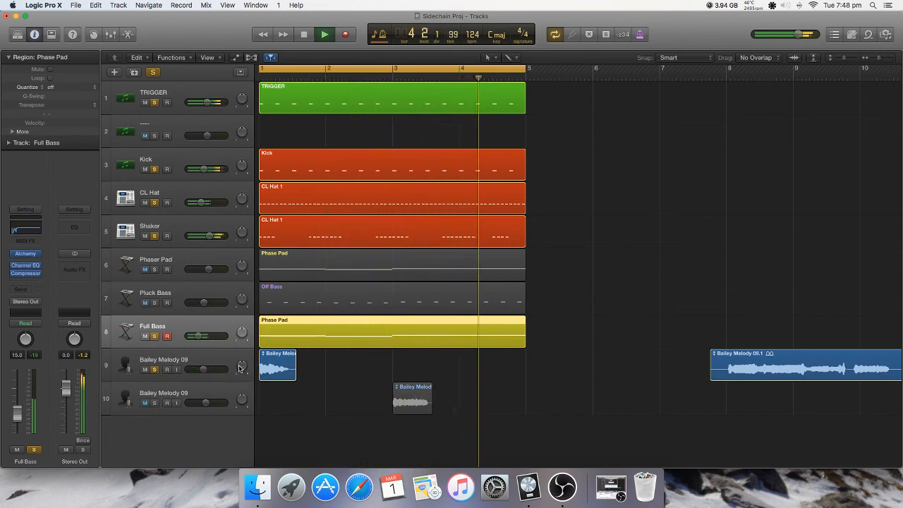
key(space)
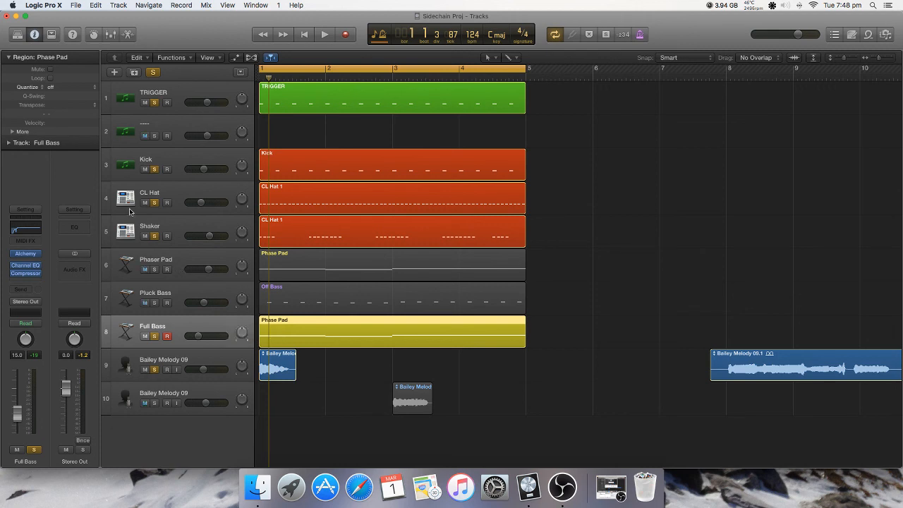
Step: Isolate the Pluck Bass with TRIGGER by unsoloing Shaker, CL Hat, Kick, the melody and Full Bass, and select the Pluck Bass track
drag(155, 235, 154, 169)
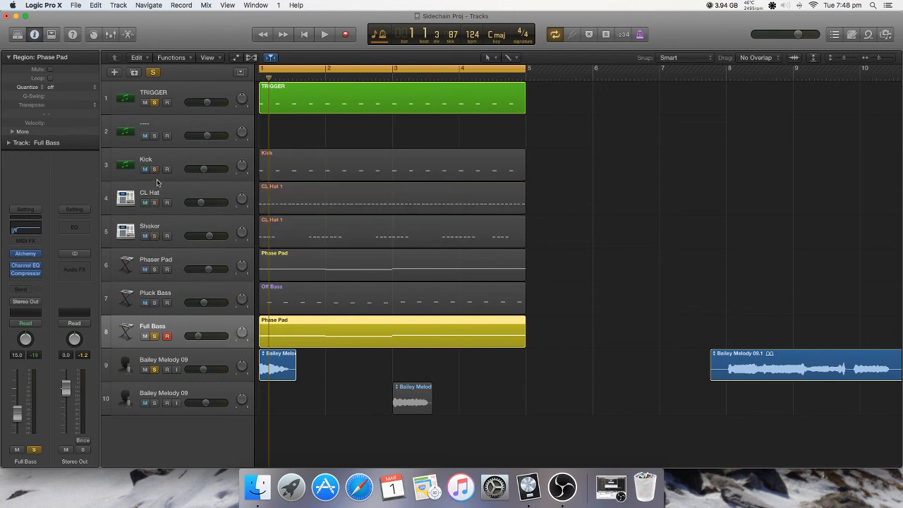
click(153, 371)
click(155, 303)
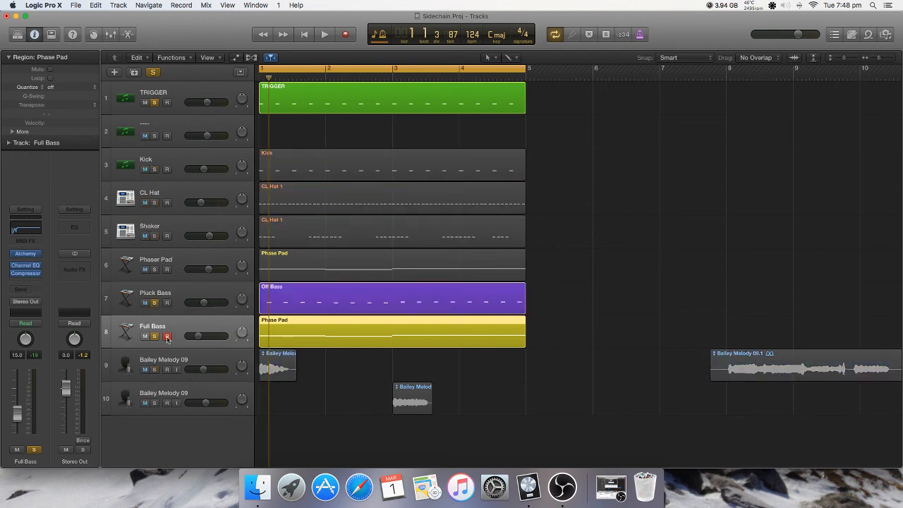
click(191, 292)
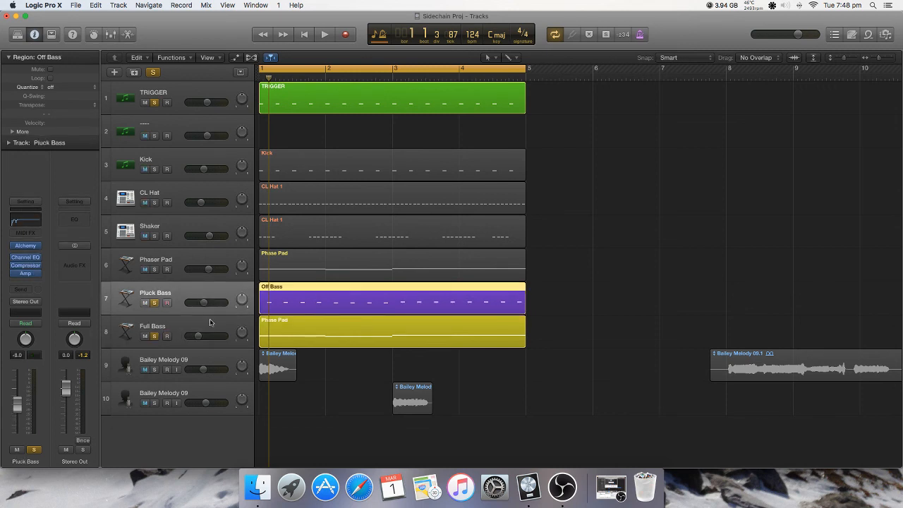
click(154, 336)
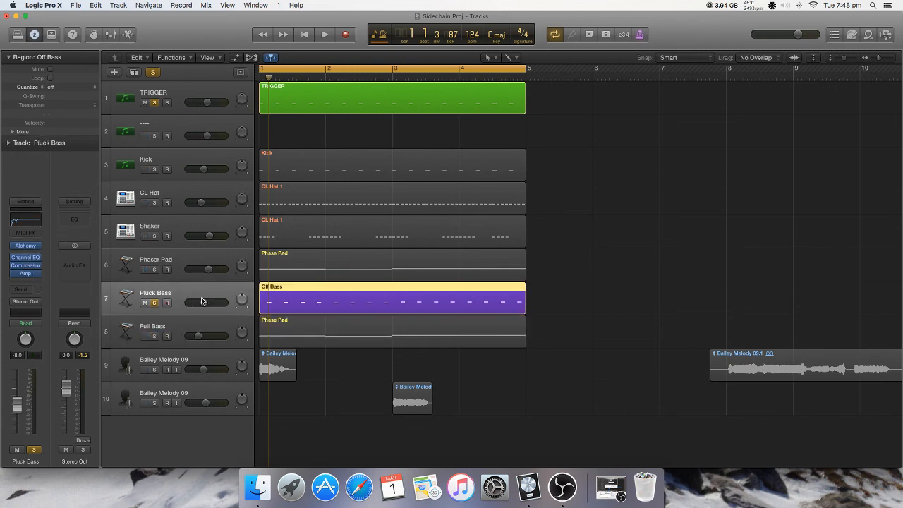
Step: Open the TRIGGER region's notes, try copying all 16 notes to offset positions at A#1, and close the note editor
double_click(452, 90)
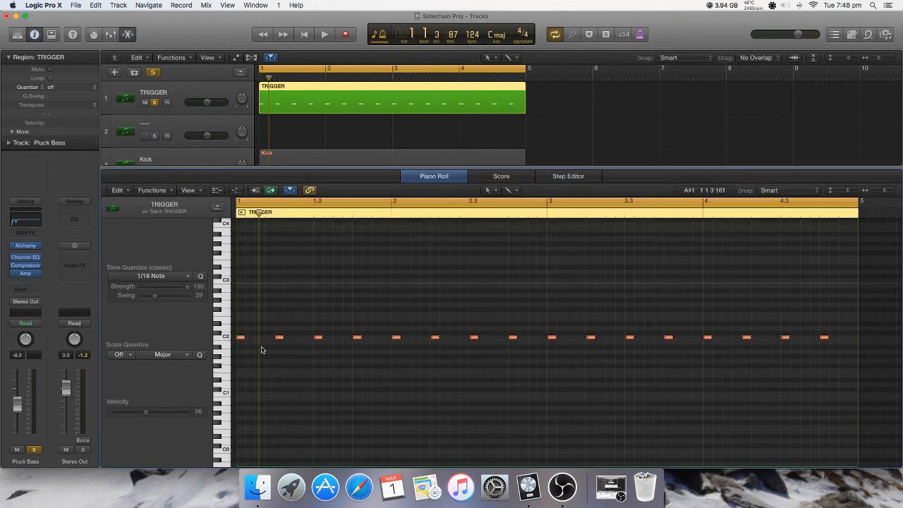
drag(246, 330, 829, 361)
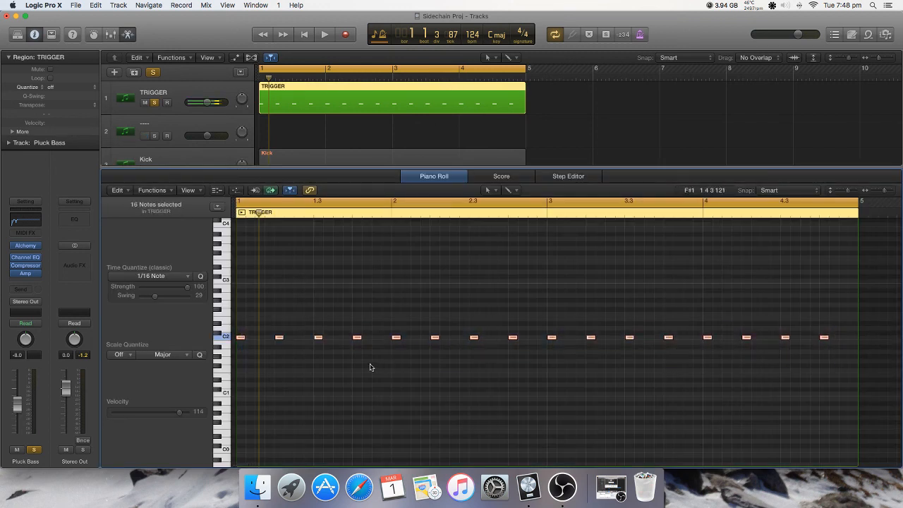
drag(240, 339, 259, 349)
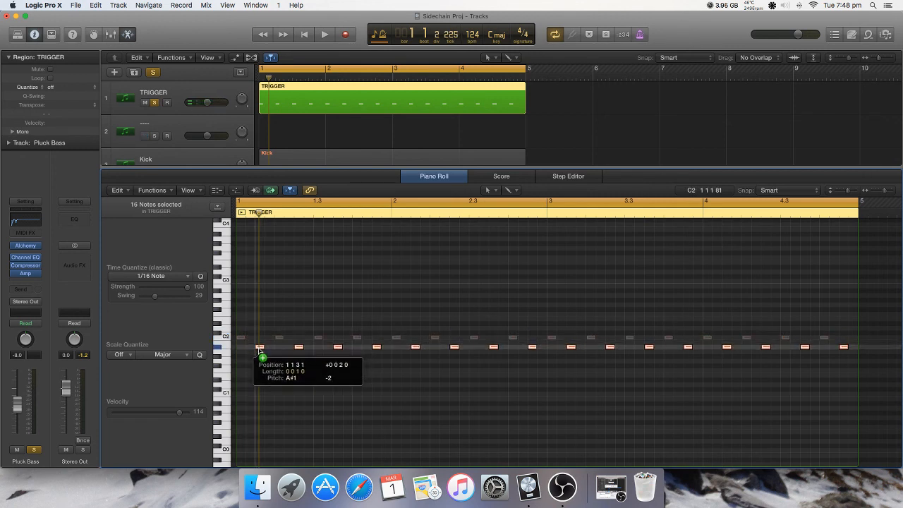
drag(260, 350, 259, 348)
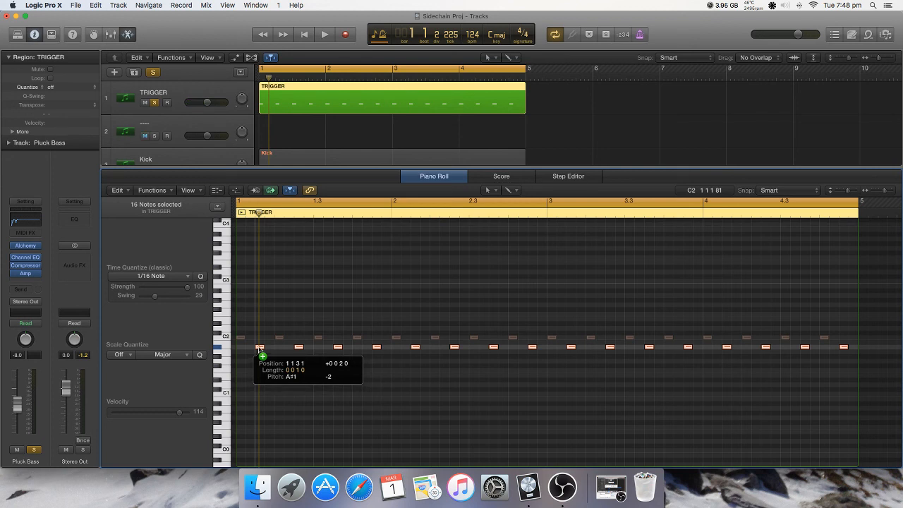
drag(260, 348, 242, 342)
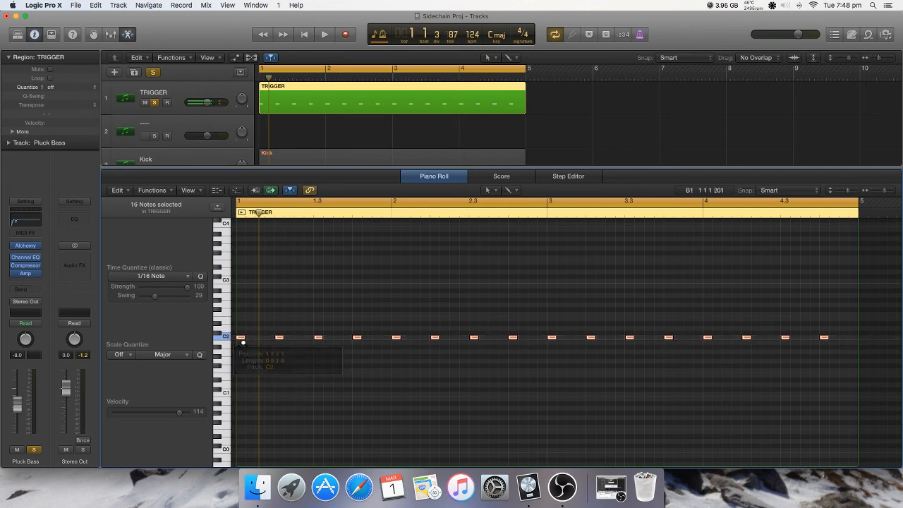
click(129, 36)
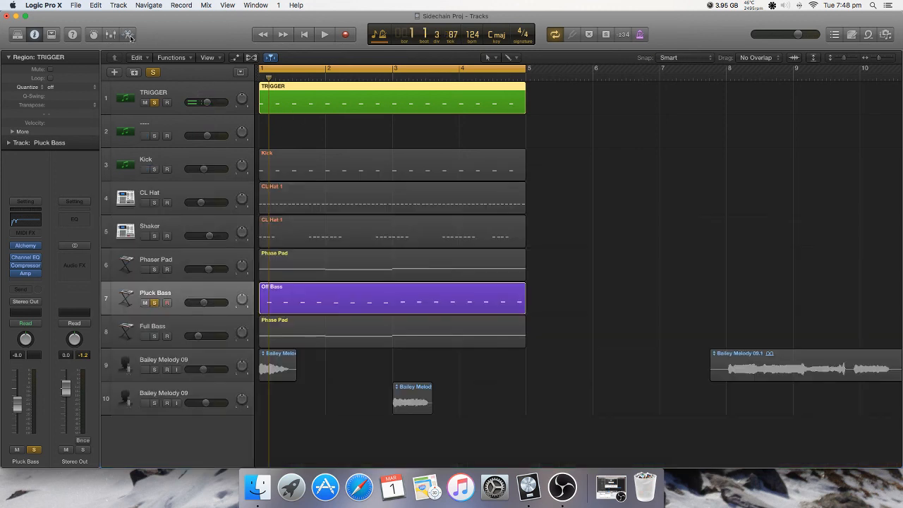
Step: Select the Pluck Bass and play it with TRIGGER's solo turned off to hear it without sidechaining
click(199, 296)
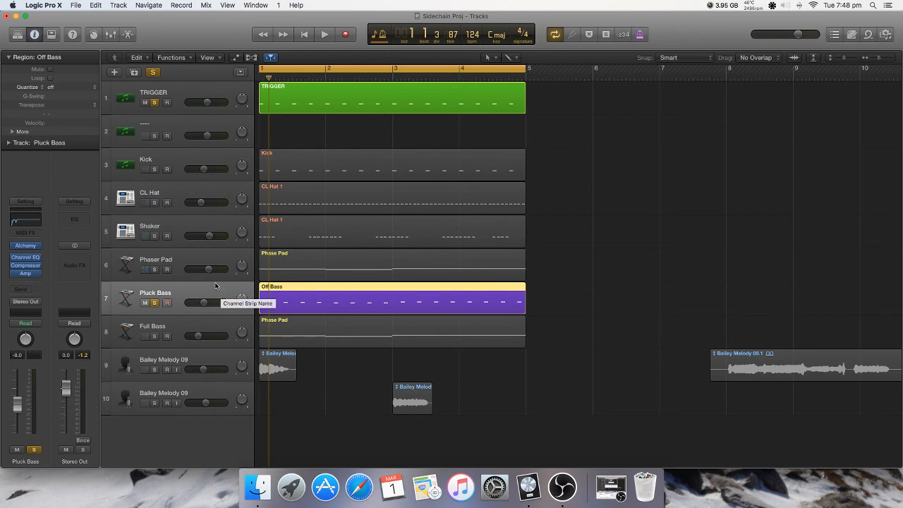
key(space)
click(154, 103)
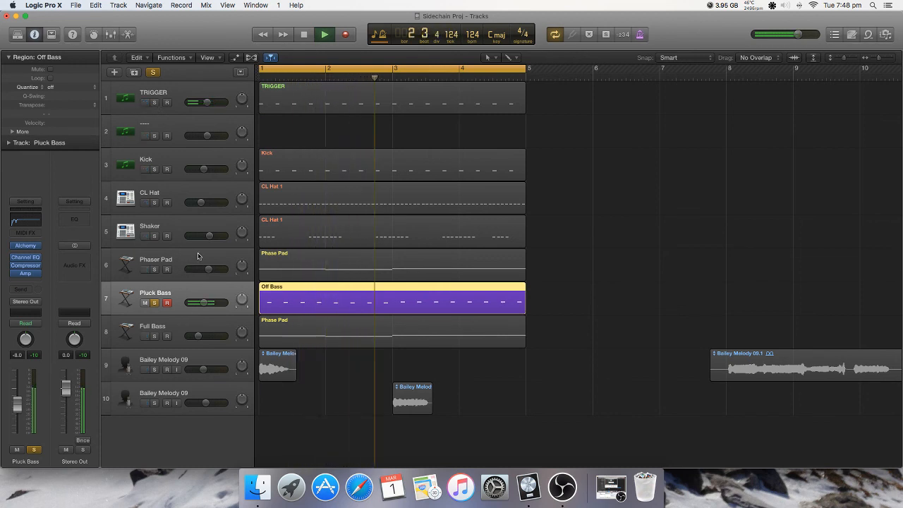
key(space)
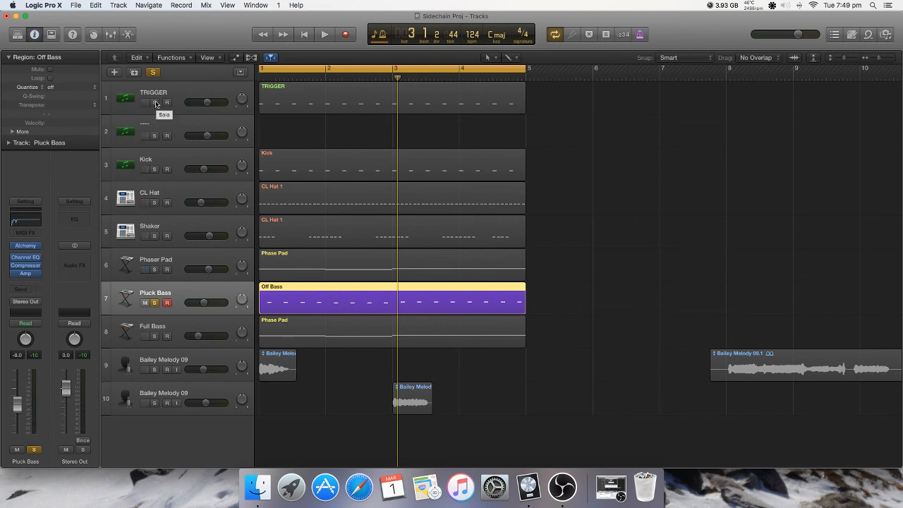
Step: Solo TRIGGER again, raise the Pluck Bass volume to -6.8 dB during playback, and toggle TRIGGER's solo to compare the sidechain effect
click(155, 103)
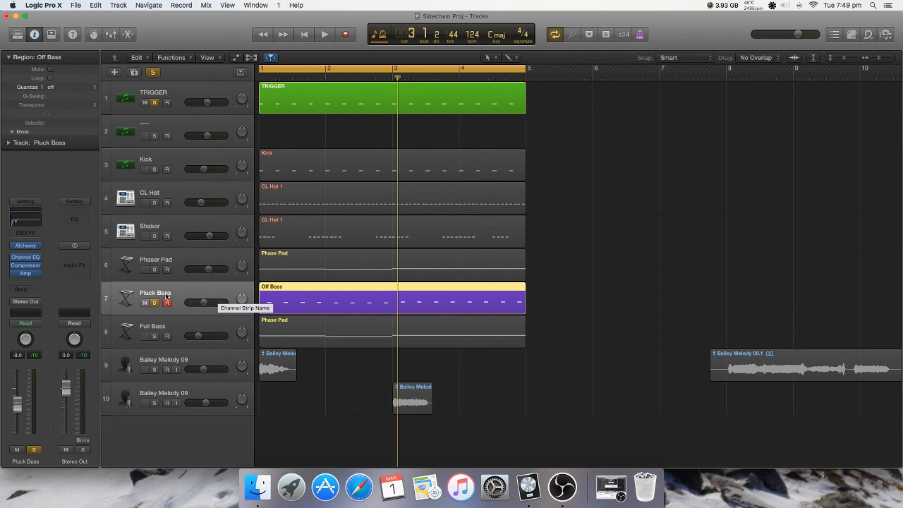
key(space)
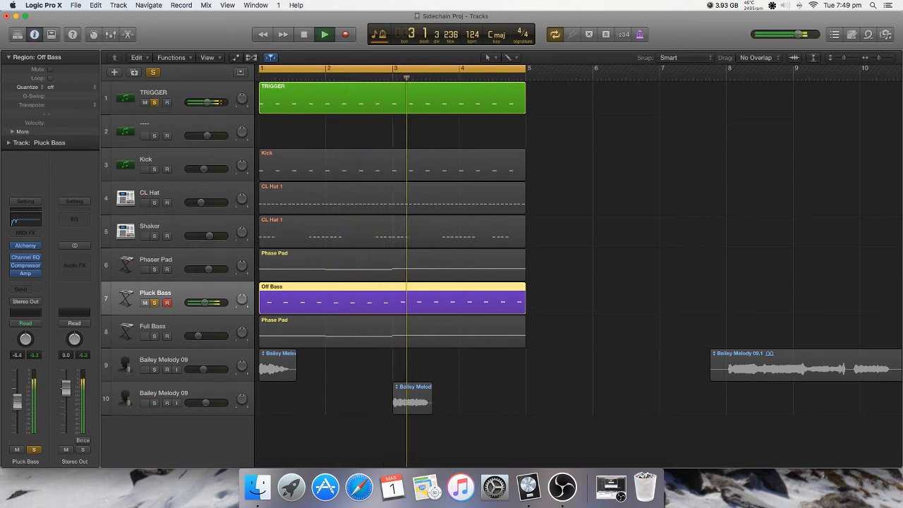
click(154, 103)
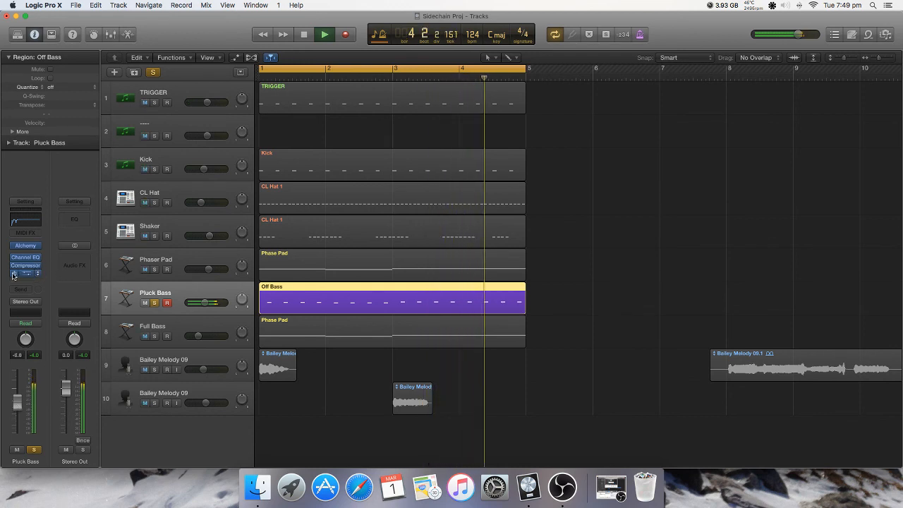
click(155, 102)
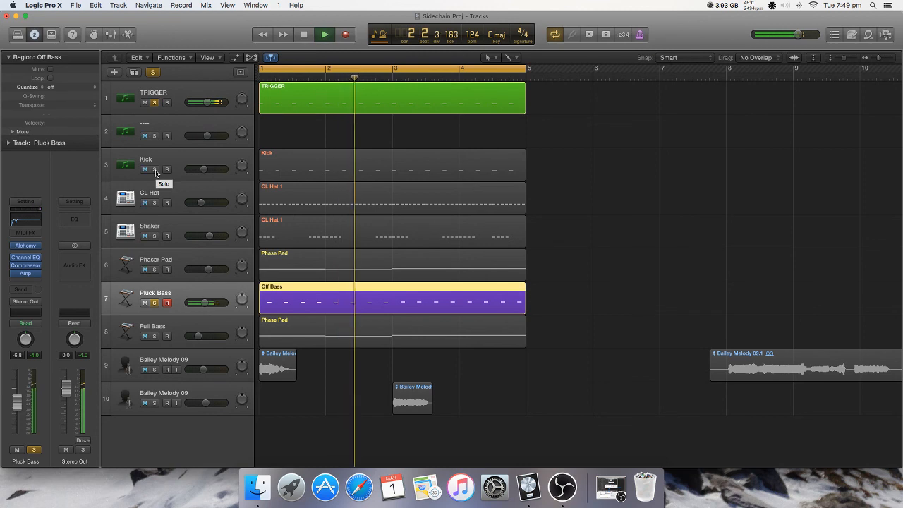
key(space)
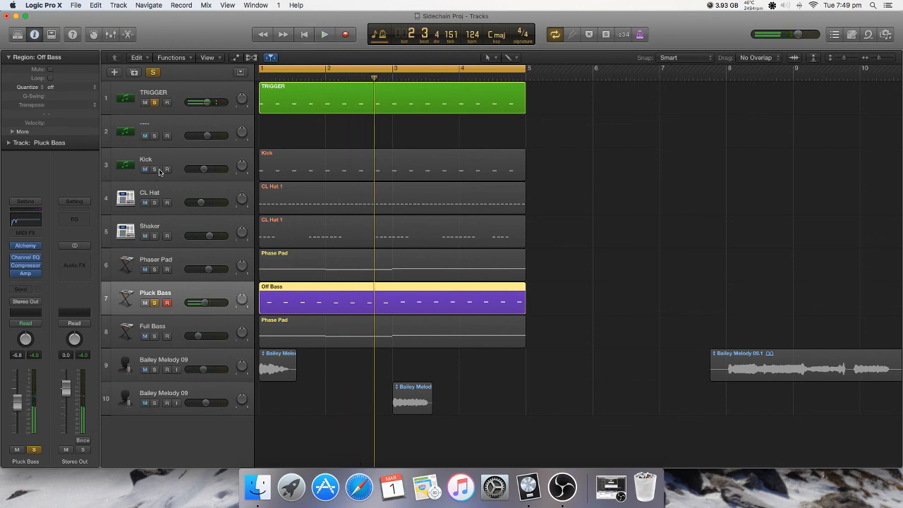
Step: Add the Kick to the soloed Pluck Bass, resume playback, and toggle TRIGGER's solo off and back on
click(154, 169)
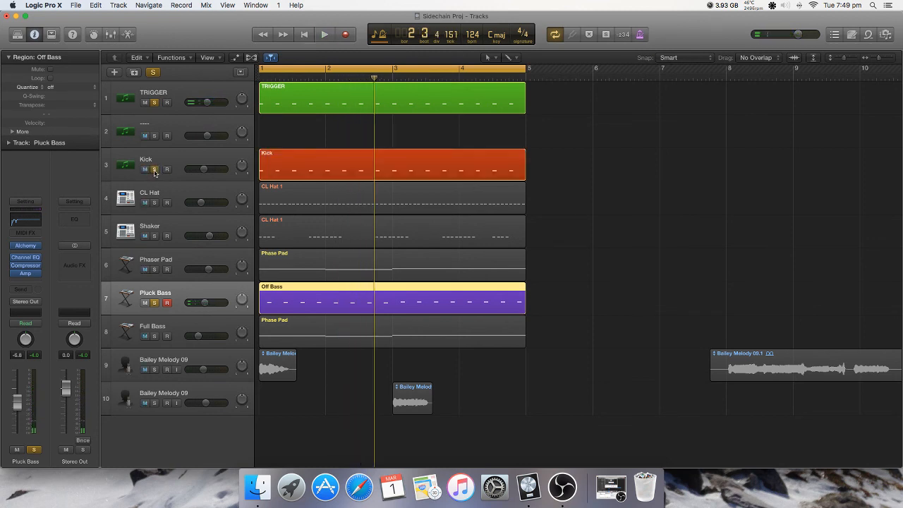
key(space)
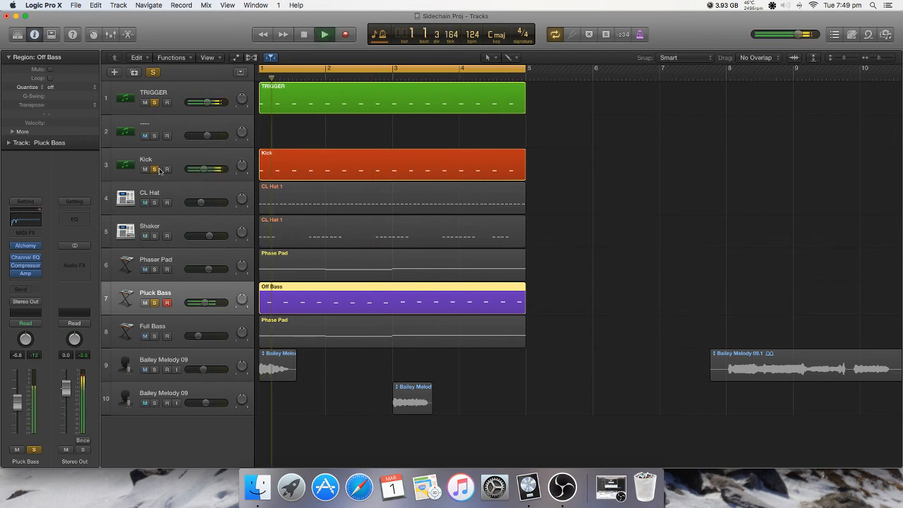
click(155, 103)
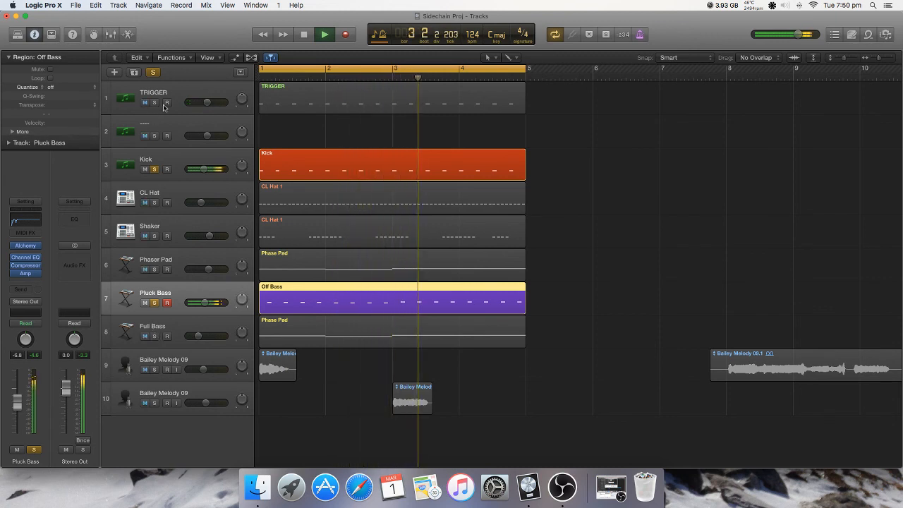
click(156, 104)
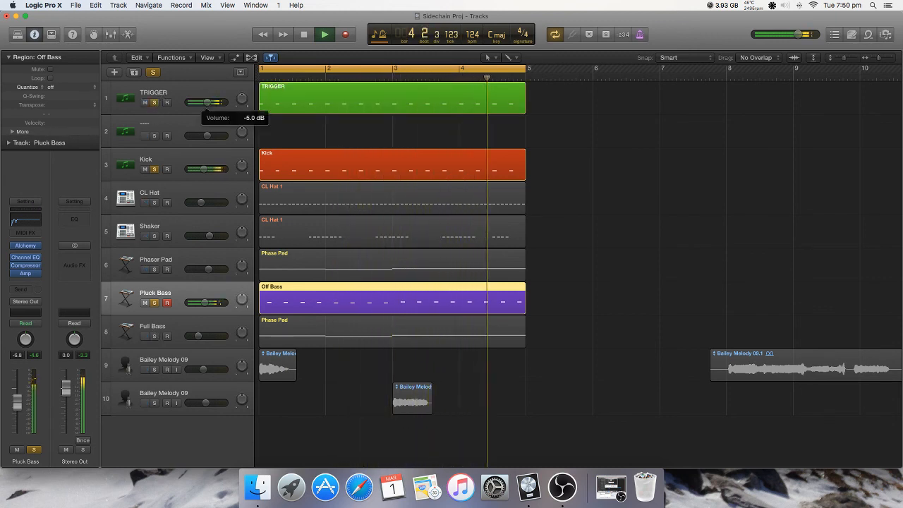
Step: Add Full Bass at -14.0 dB to the soloed mix during playback, along with CL Hat and Shaker
click(154, 335)
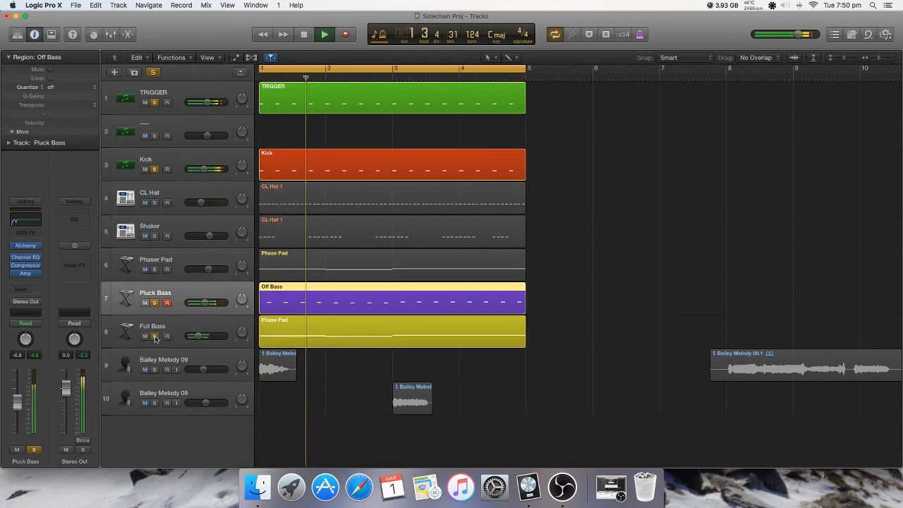
click(198, 337)
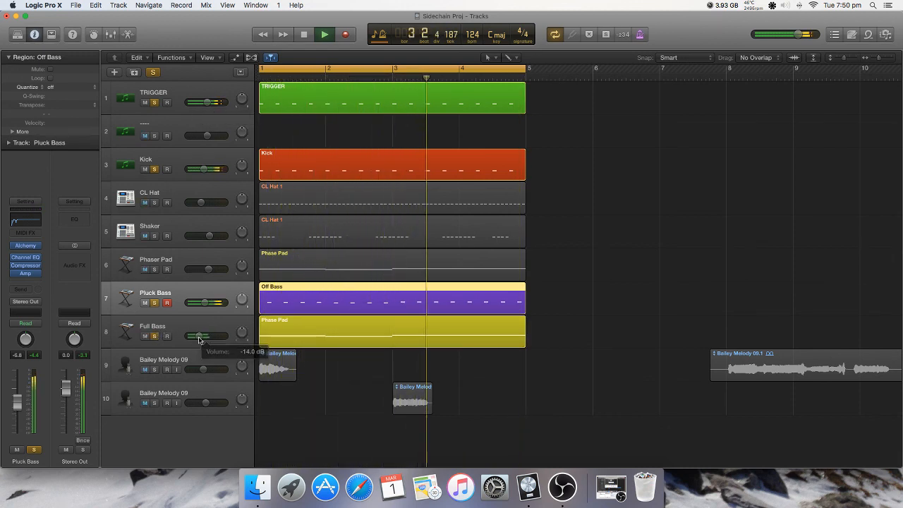
click(155, 202)
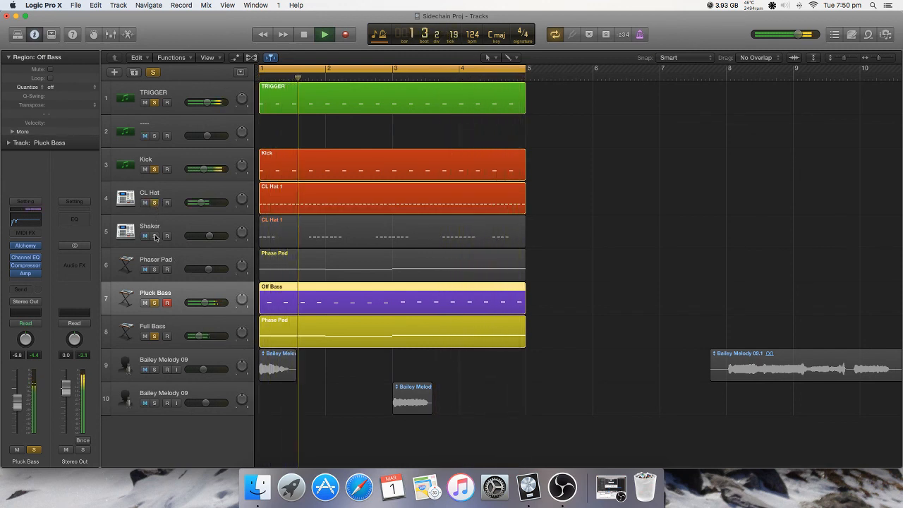
click(154, 236)
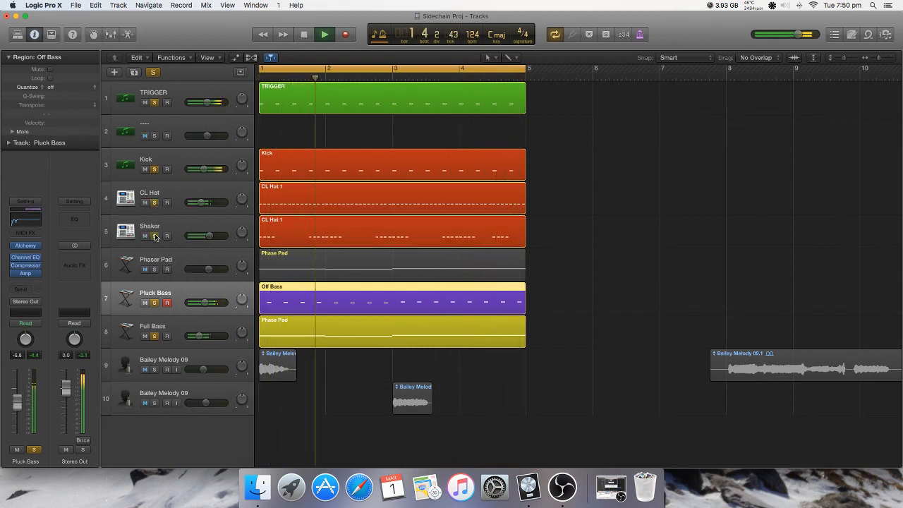
Step: Complete the soloed mix with Phaser Pad and both melody tracks, raise the Kick's volume slightly, and stop playback
click(154, 269)
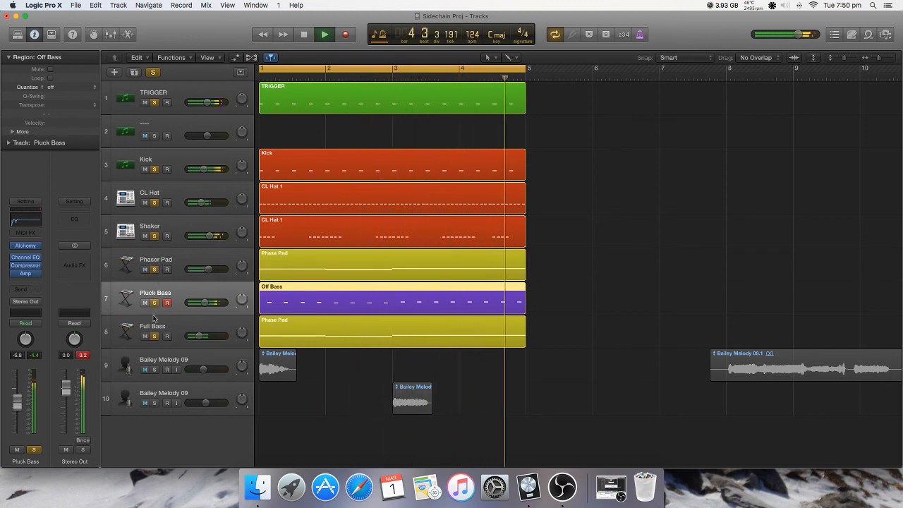
click(155, 369)
click(154, 402)
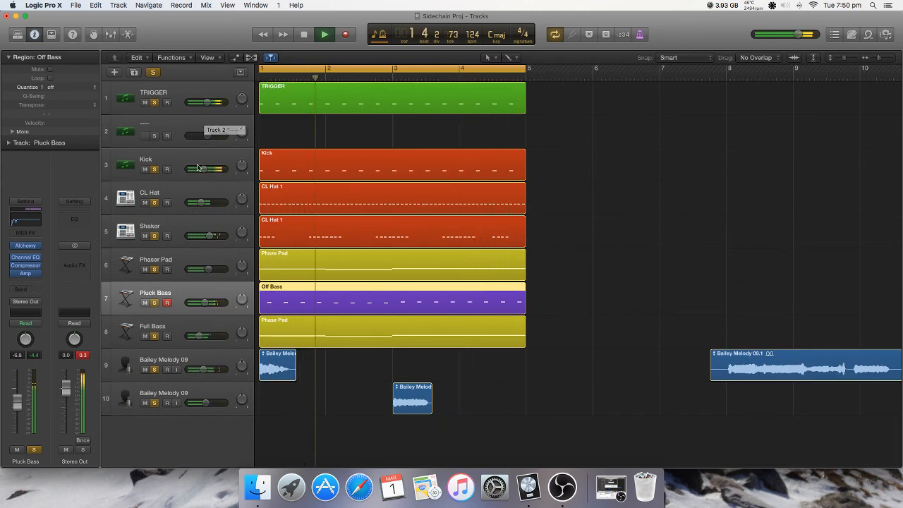
drag(204, 170, 207, 170)
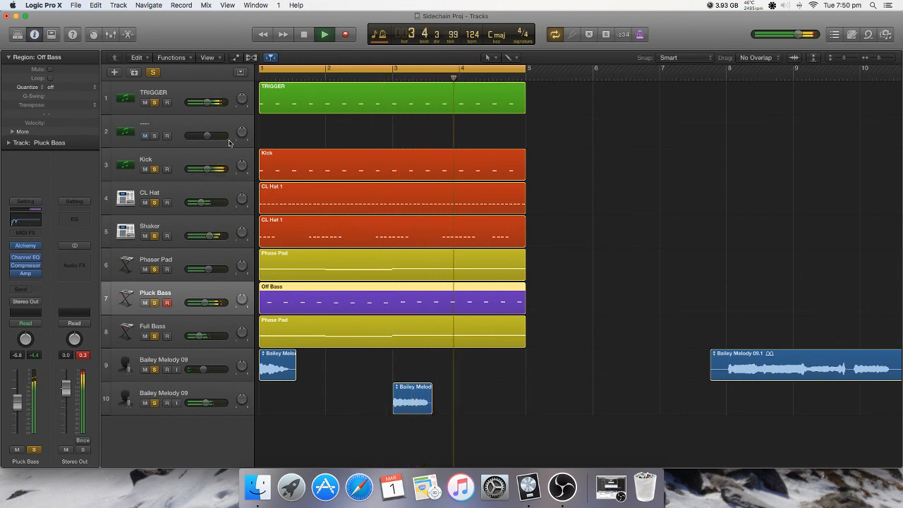
key(space)
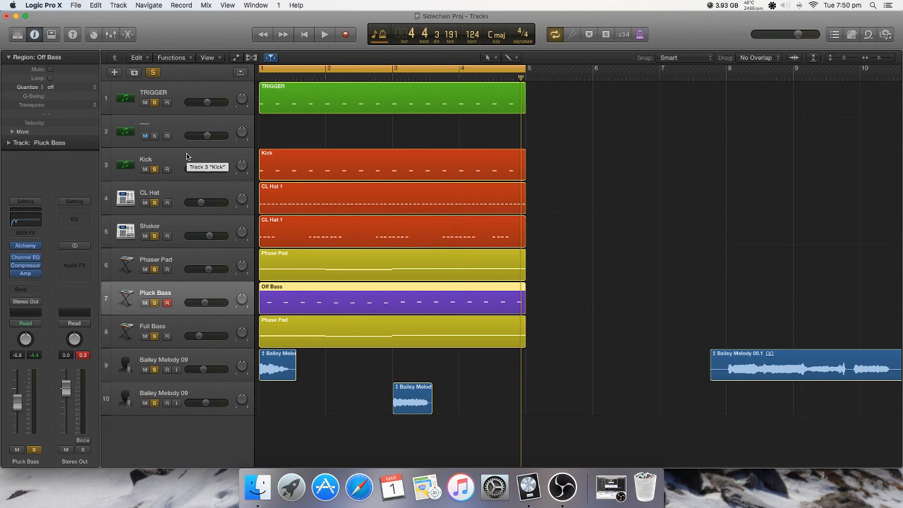
Step: Inspect the CL Hat track's Compressor settings and its Bus 1 side chain source, and close the plug-in window
click(189, 196)
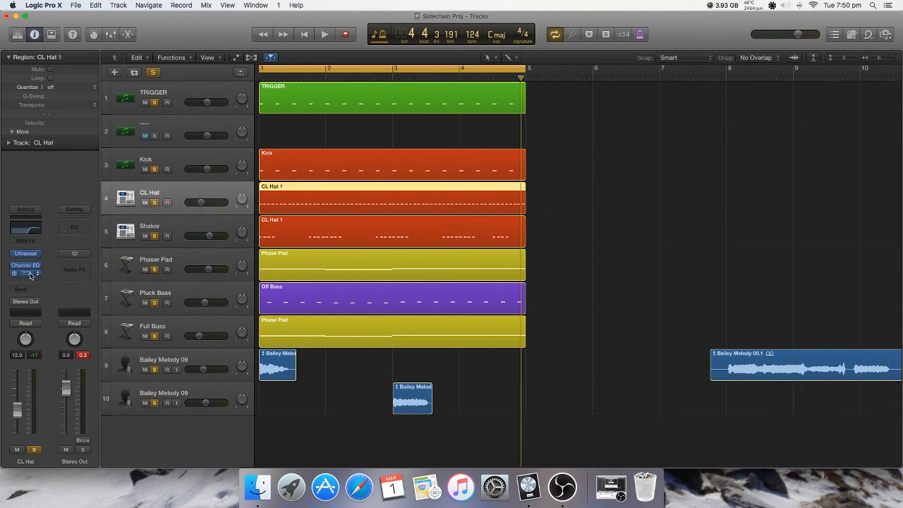
click(30, 275)
drag(636, 47, 689, 50)
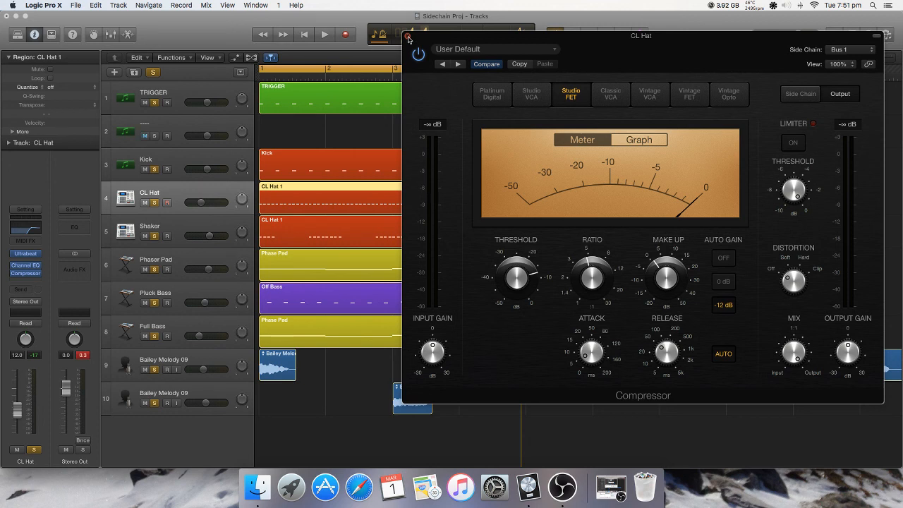
click(408, 39)
Step: Examine the TRIGGER region's MIDI notes in the Piano Roll alongside the Kick track, and close the editor and deselect the region
click(359, 103)
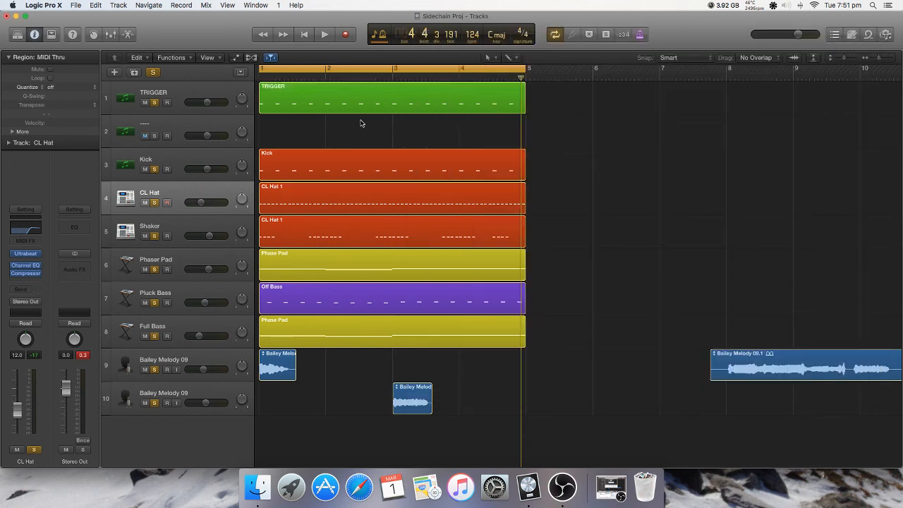
double_click(369, 110)
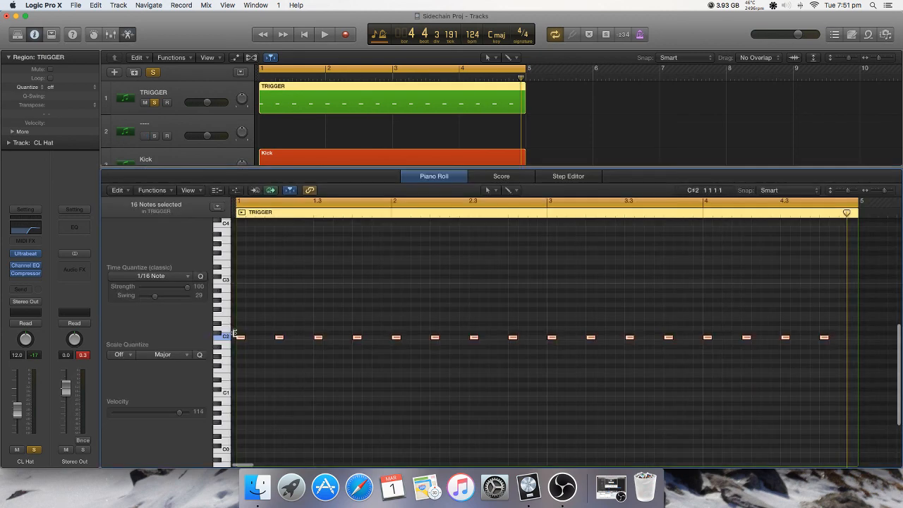
click(281, 328)
key(super+Left)
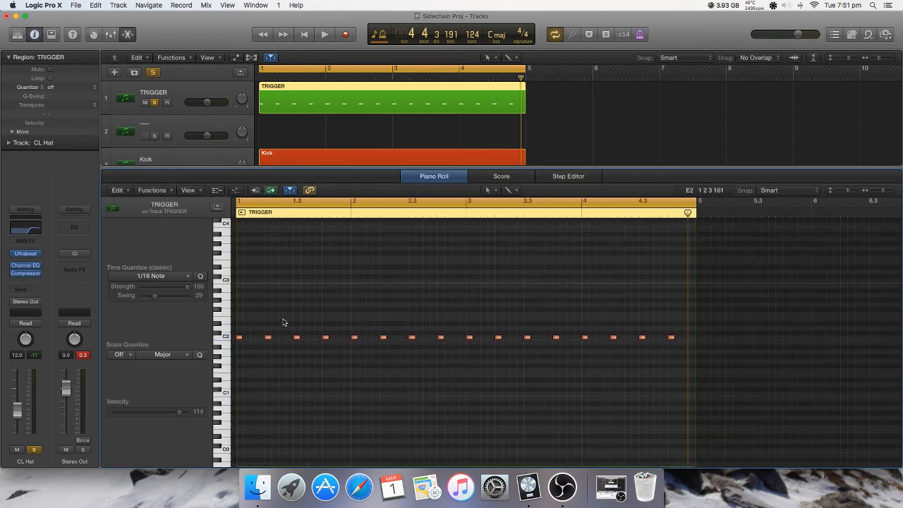
key(super+Right)
scroll(296, 328, left, 6)
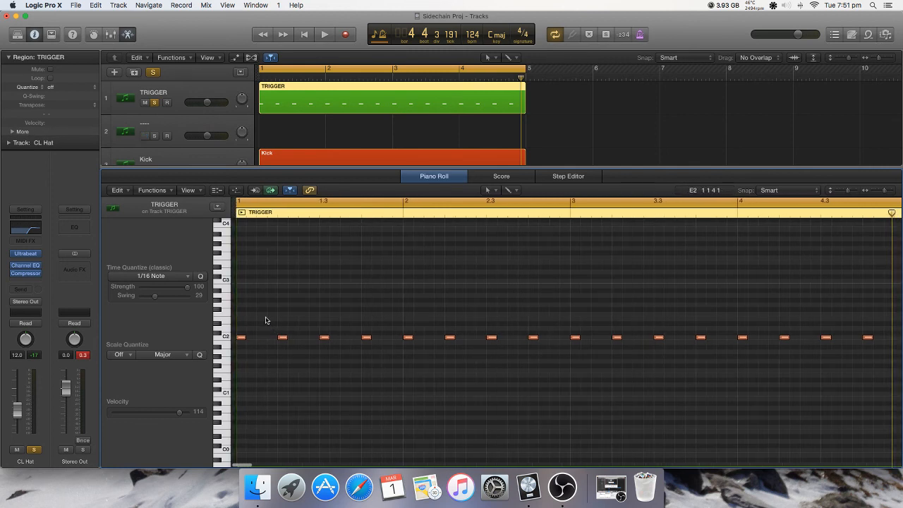
scroll(229, 136, down, 5)
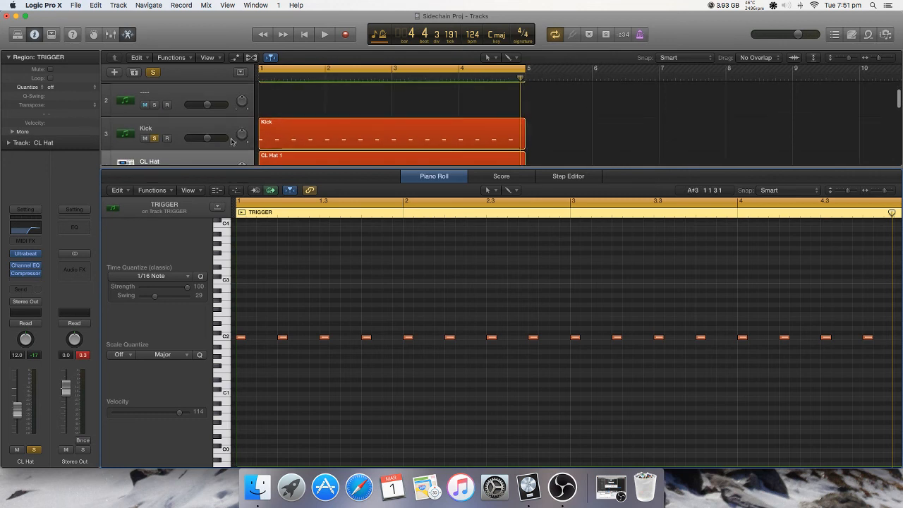
scroll(232, 139, up, 5)
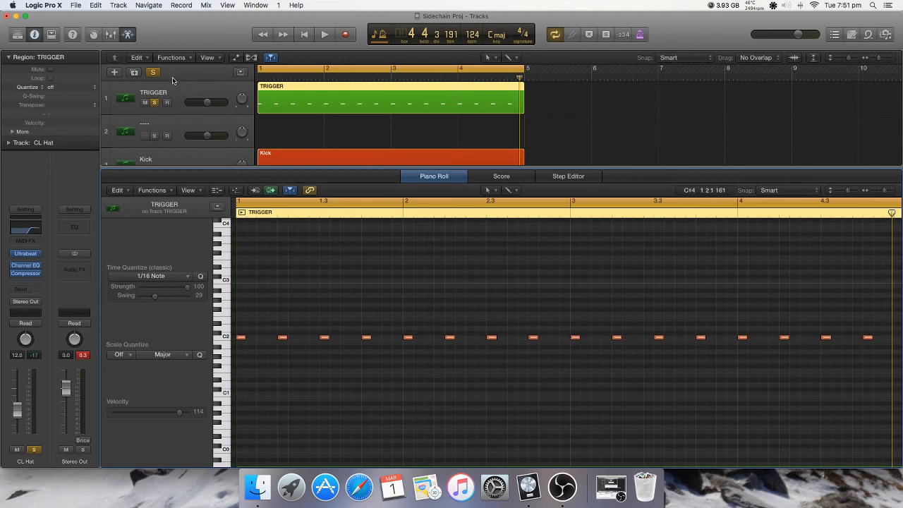
click(128, 36)
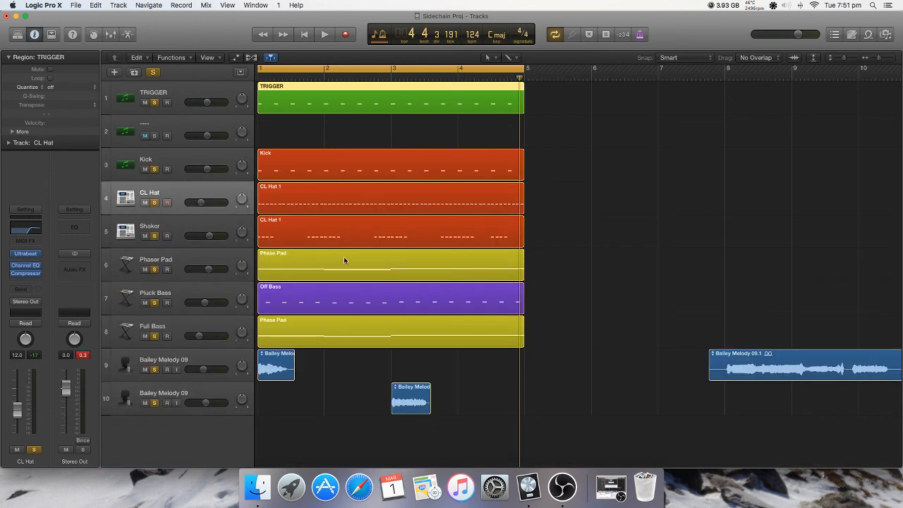
click(578, 269)
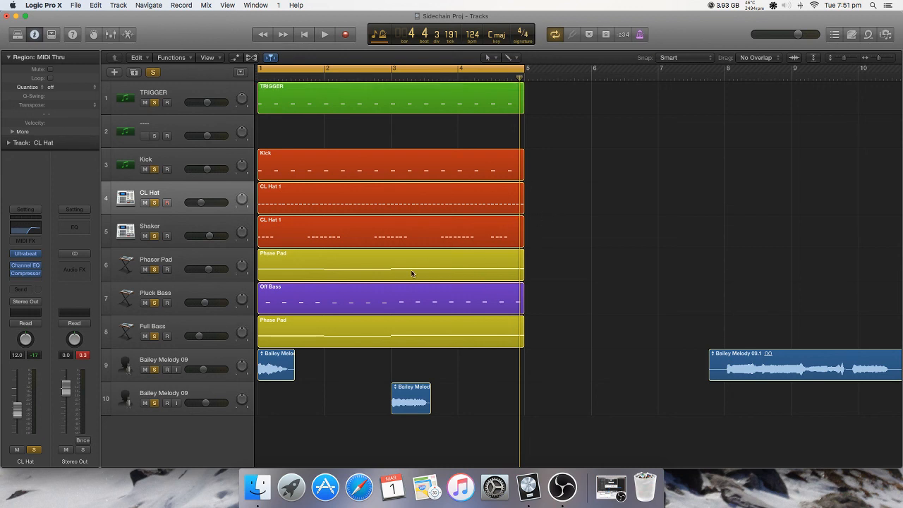